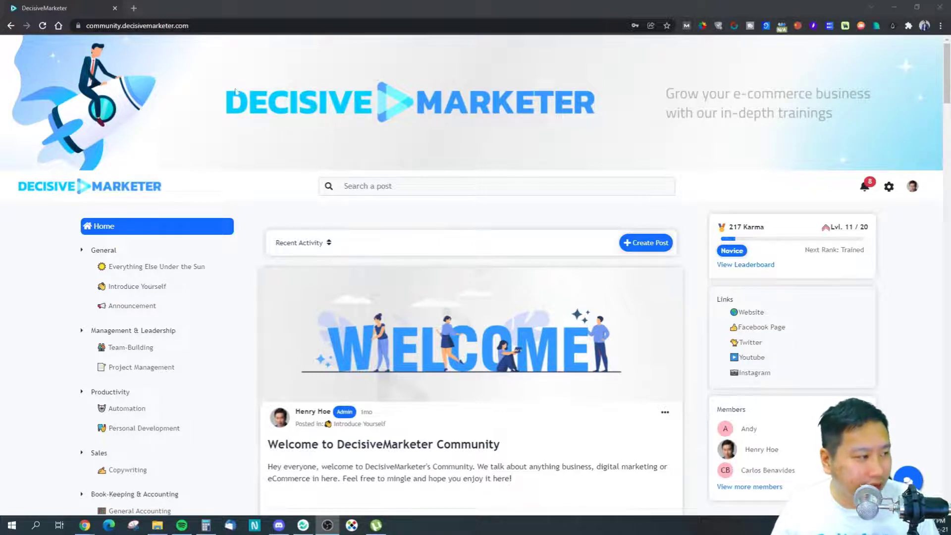
Step: Bring the Chrome window with the DecisiveMarketer community home page to the front
click(219, 92)
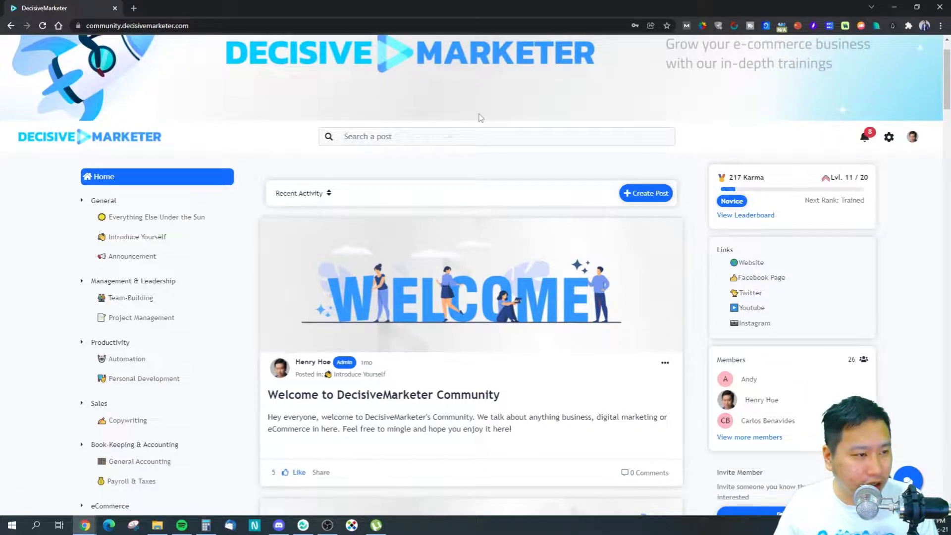
scroll(106, 276, down, 3)
scroll(106, 278, up, 3)
scroll(1, 303, down, 3)
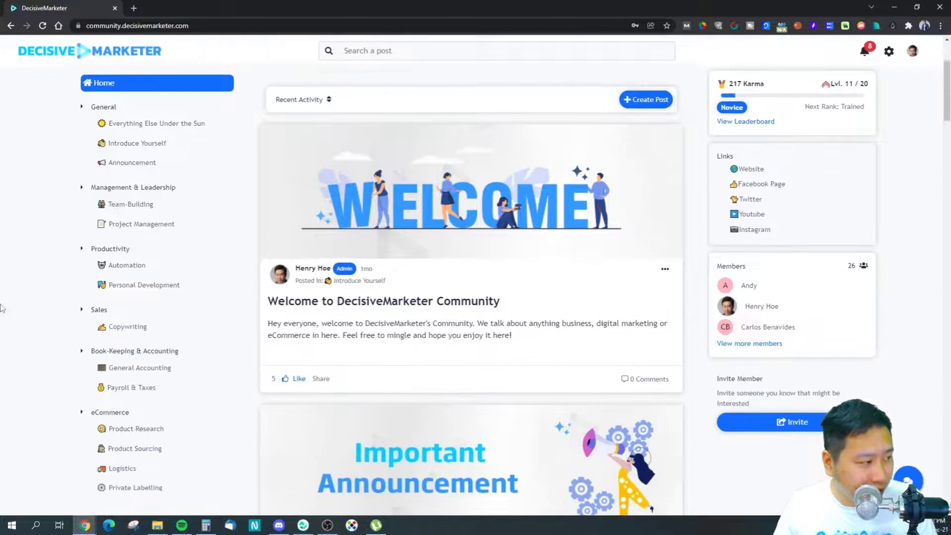
scroll(143, 262, down, 5)
scroll(142, 266, down, 3)
scroll(133, 336, up, 10)
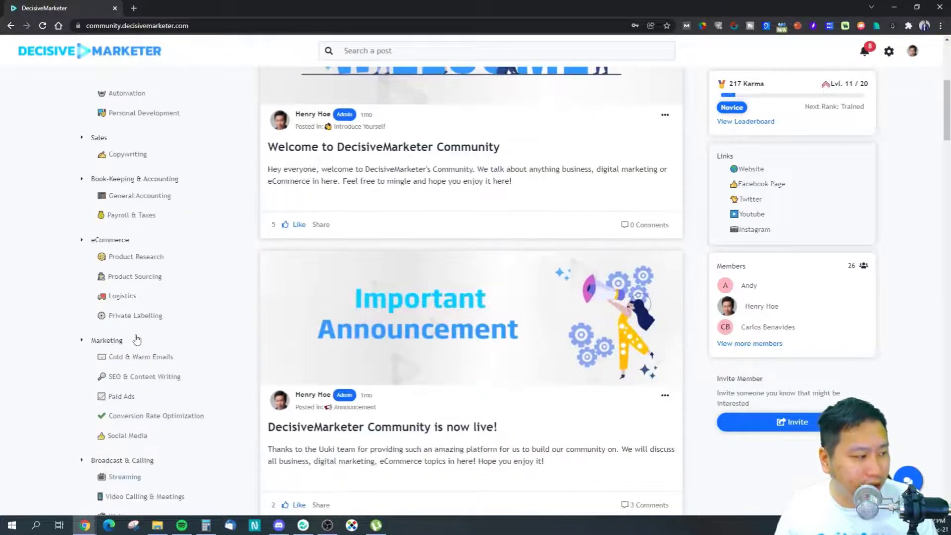
scroll(24, 283, up, 1)
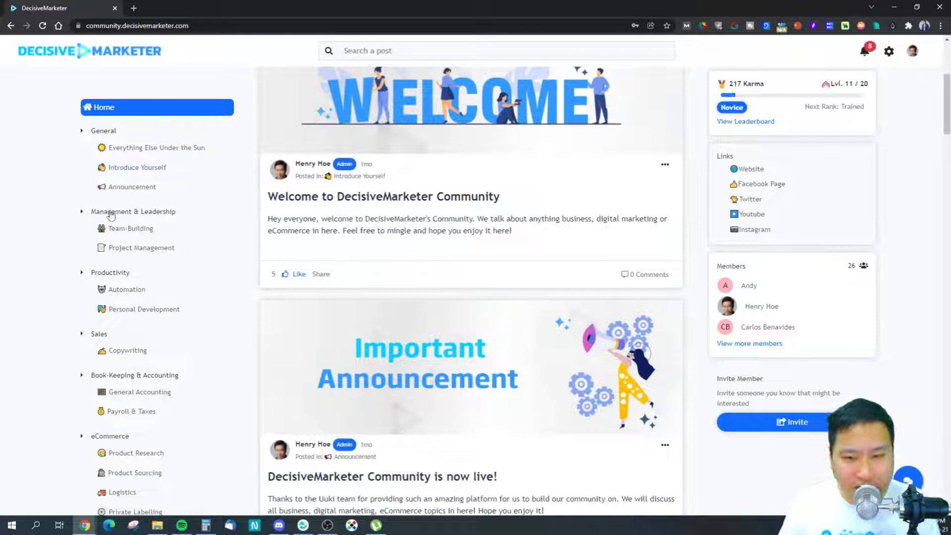
click(83, 132)
click(82, 153)
click(82, 175)
click(81, 175)
click(82, 153)
click(82, 131)
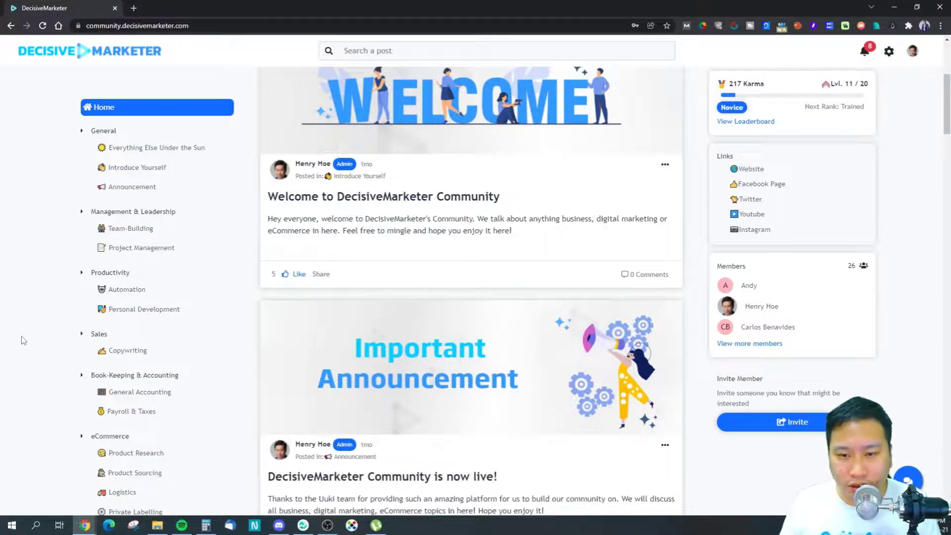
scroll(292, 223, up, 5)
scroll(352, 276, down, 3)
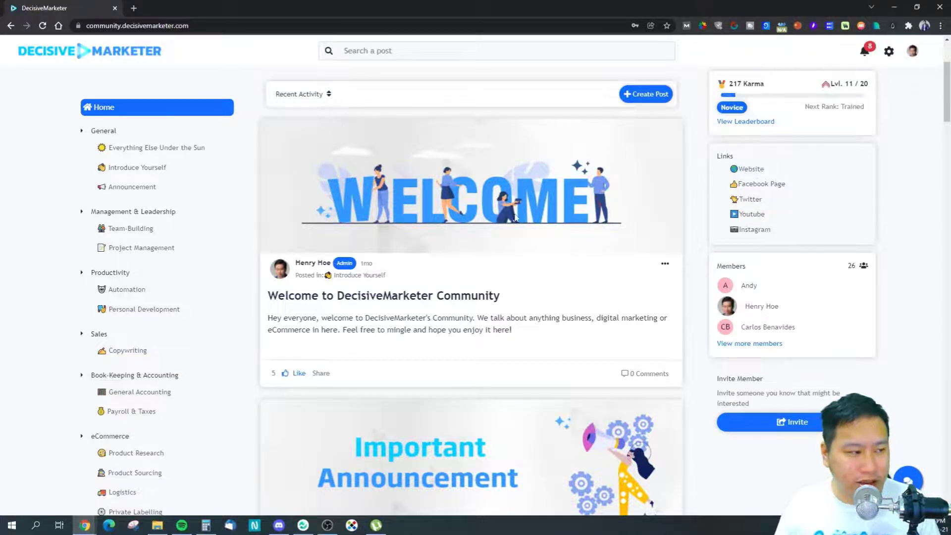
scroll(433, 291, down, 4)
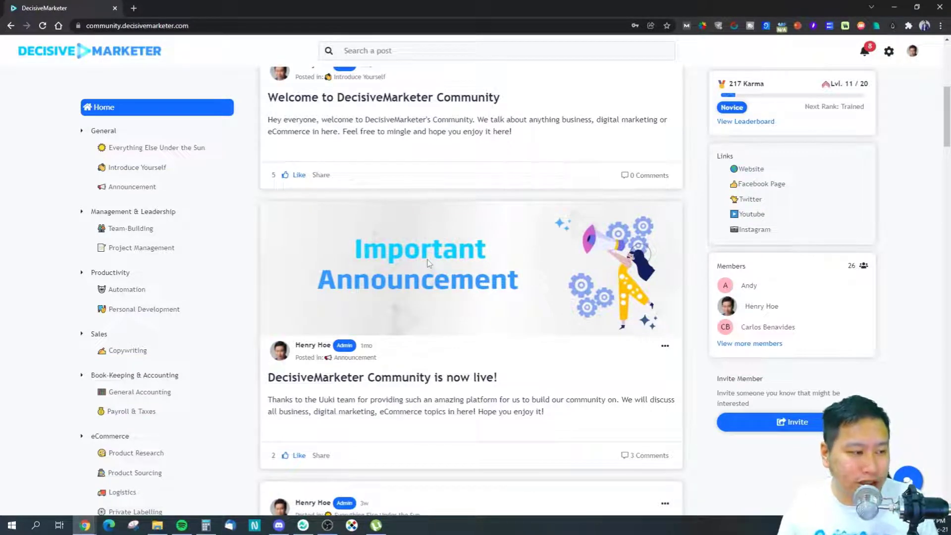
scroll(375, 162, up, 3)
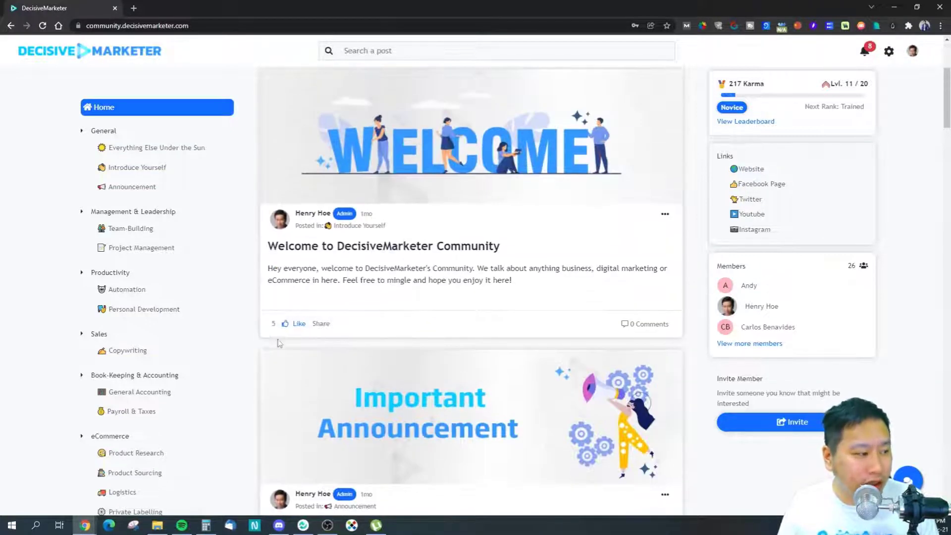
click(320, 324)
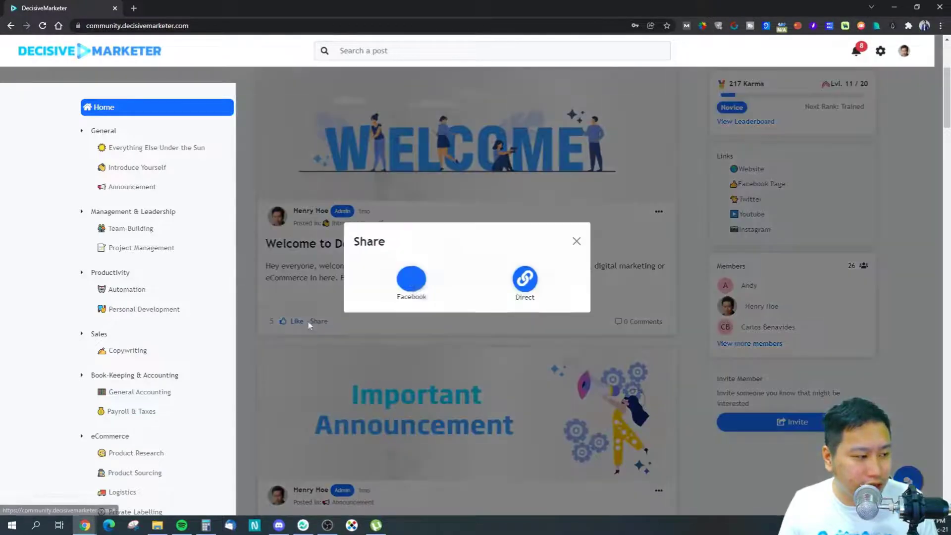
Step: Open the Welcome post's Facebook share window and copy the post's direct link
click(412, 287)
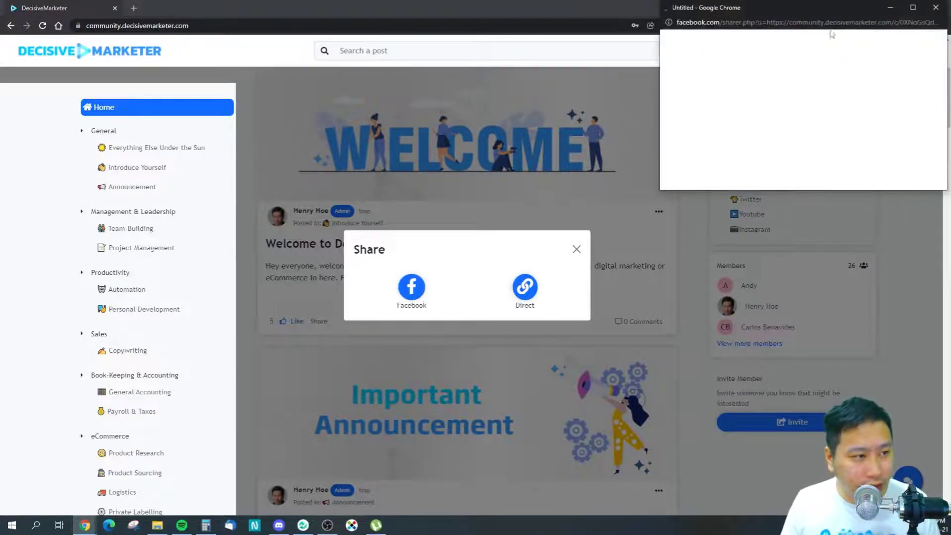
drag(831, 5, 791, 49)
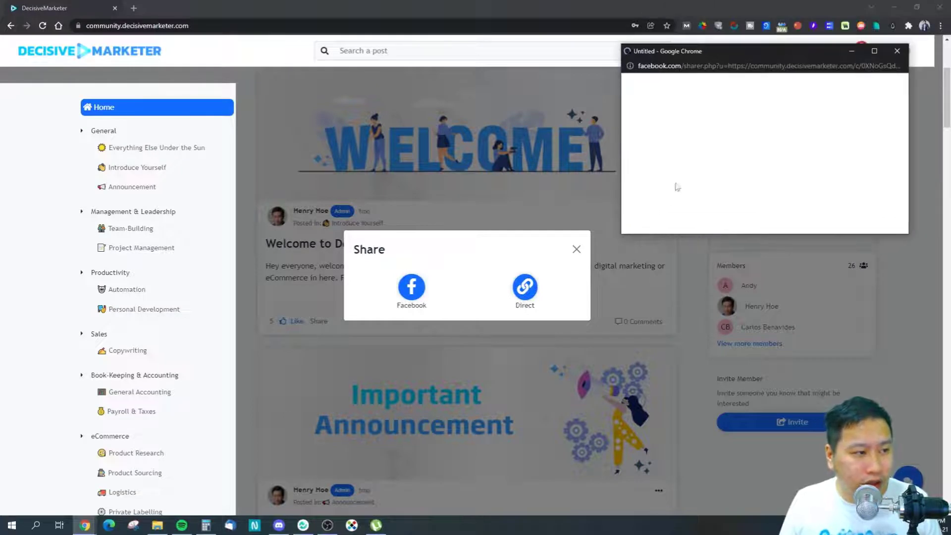
click(525, 286)
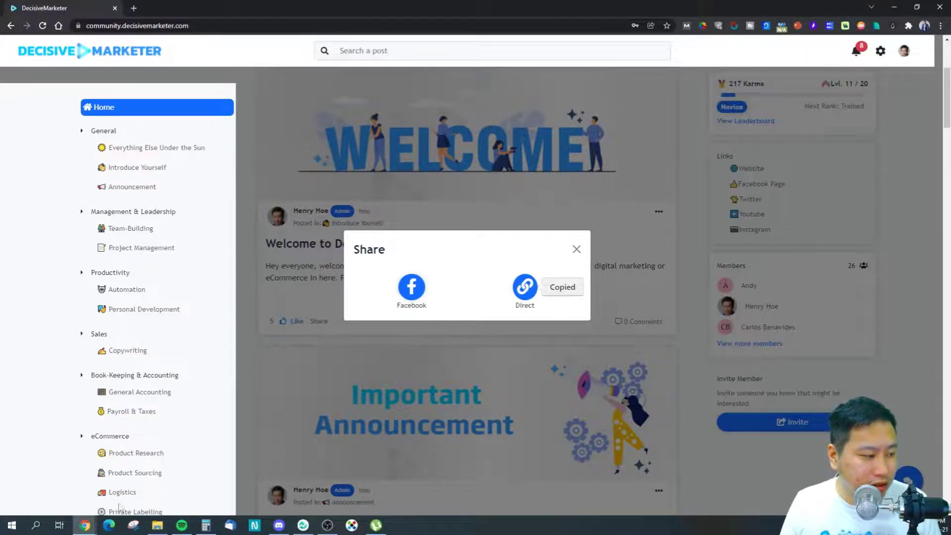
Step: Close the Facebook share window and the sharing options, back on the community feed
mouse_move(85, 525)
click(579, 485)
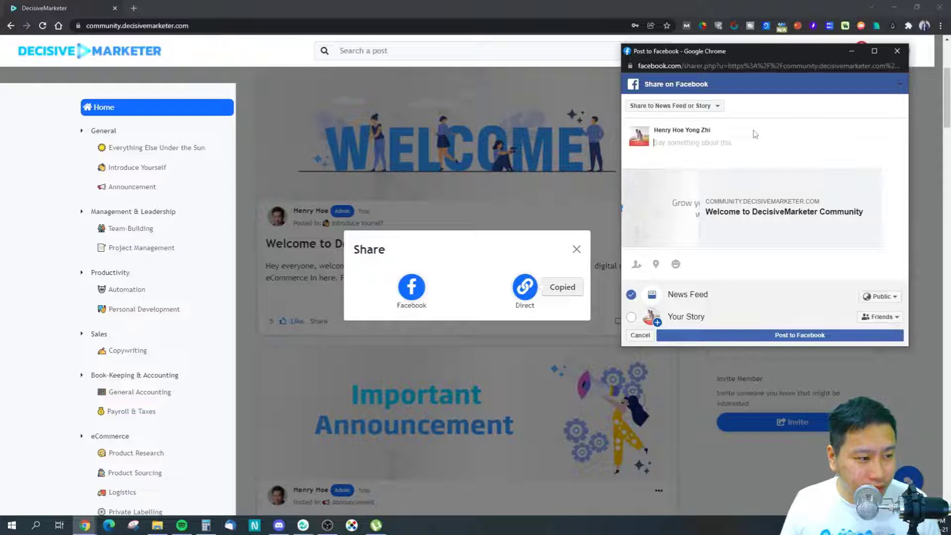
click(897, 51)
click(576, 250)
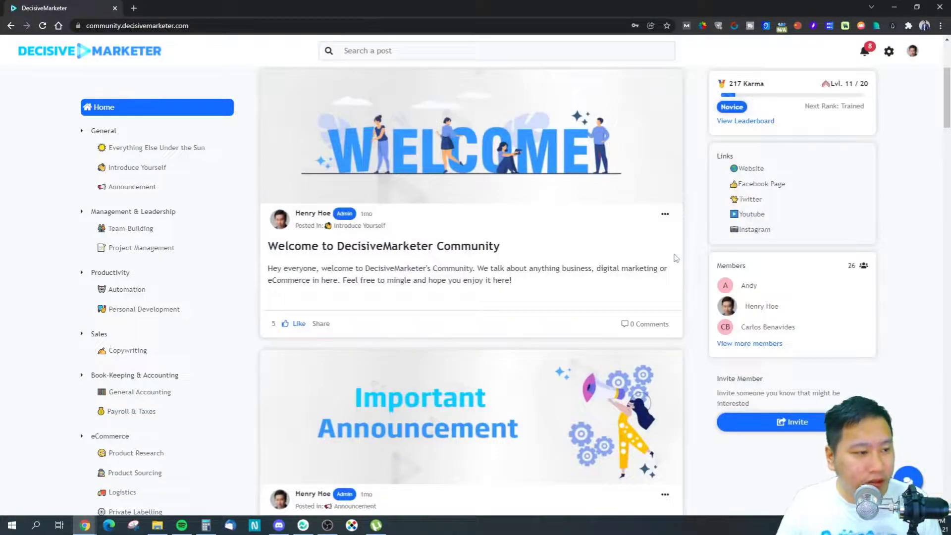
scroll(497, 270, up, 1)
scroll(520, 268, down, 4)
scroll(515, 268, up, 4)
scroll(497, 270, down, 7)
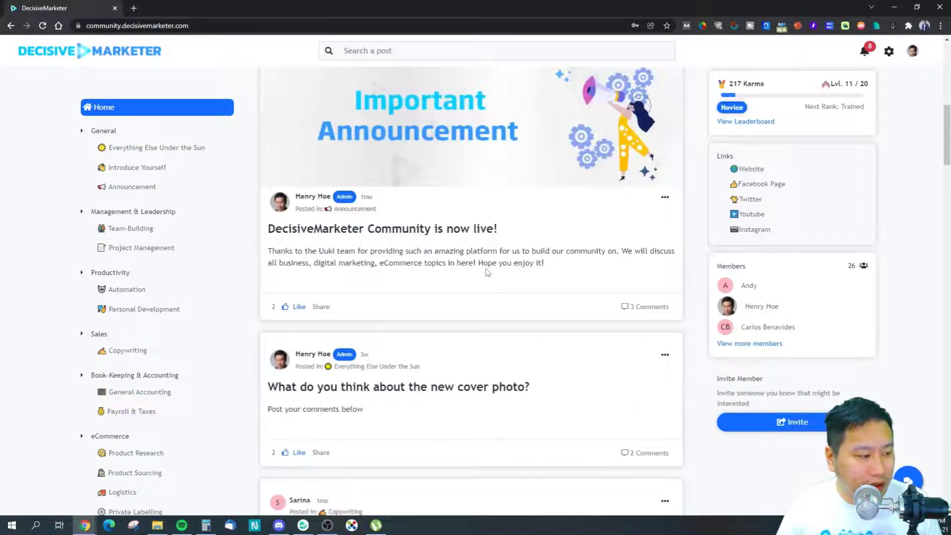
scroll(488, 271, down, 5)
scroll(525, 271, up, 15)
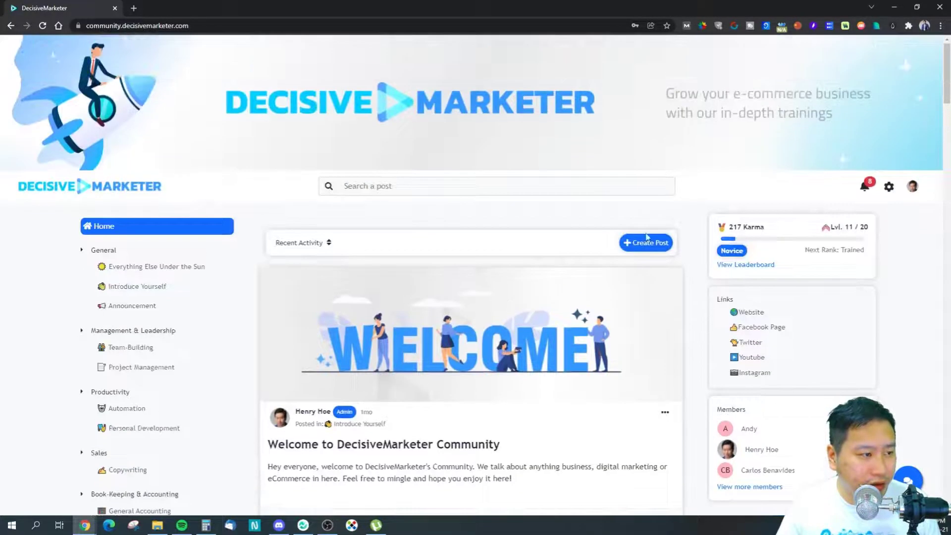
click(647, 239)
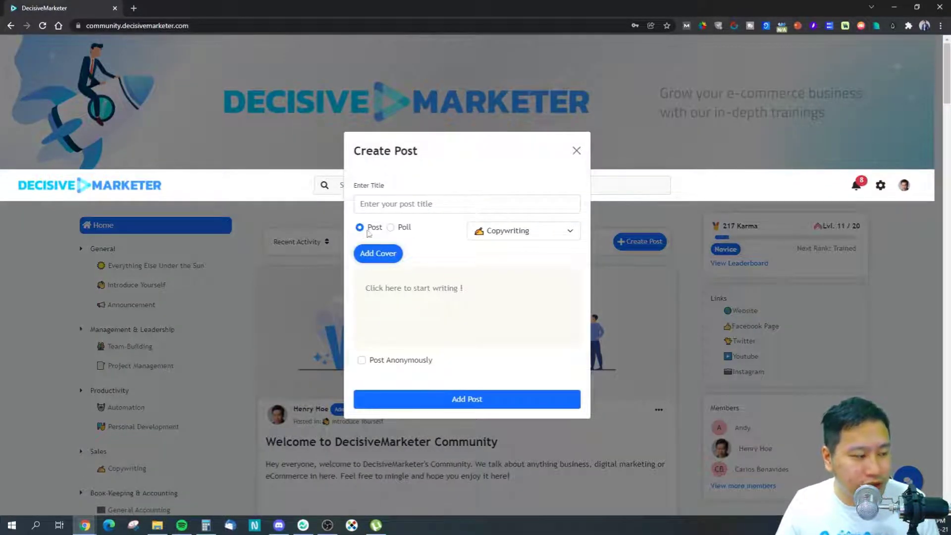
Step: Turn the new post into a poll, keeping Copywriting as its category
click(390, 227)
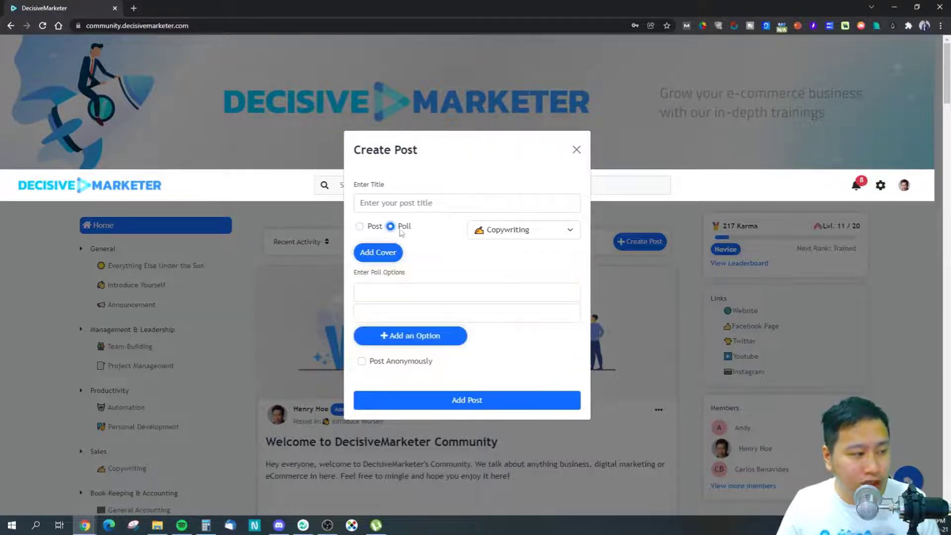
click(520, 231)
scroll(508, 345, down, 2)
scroll(508, 346, up, 2)
scroll(508, 345, up, 2)
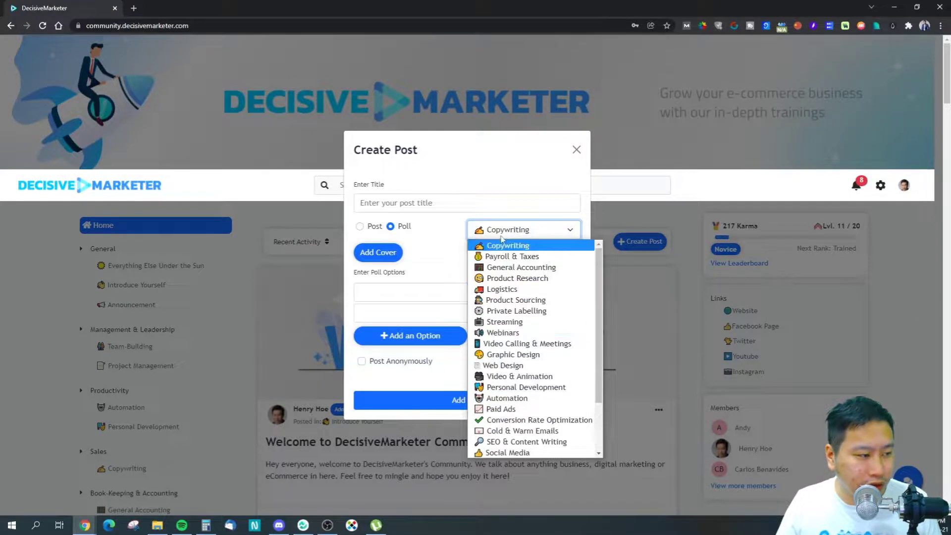
click(500, 241)
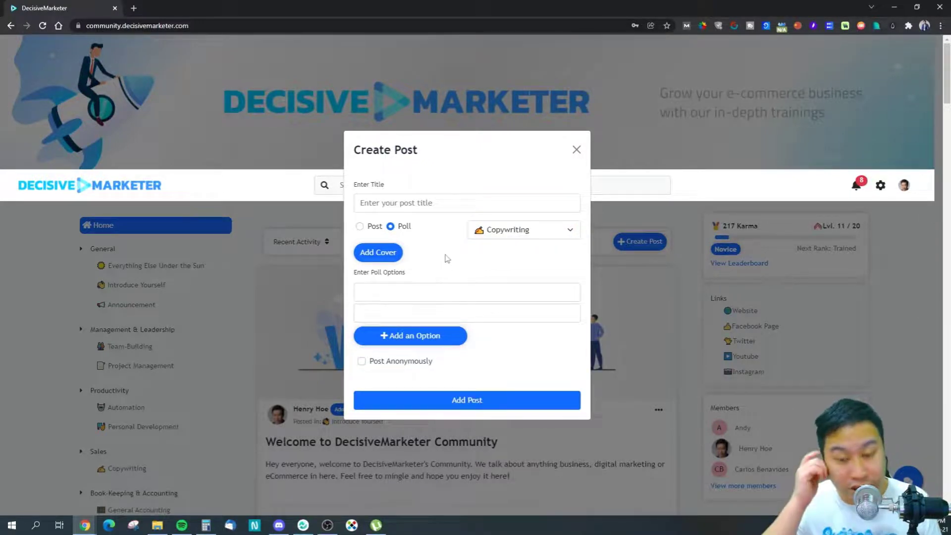
Step: Add three more option fields so the poll has five options
click(410, 285)
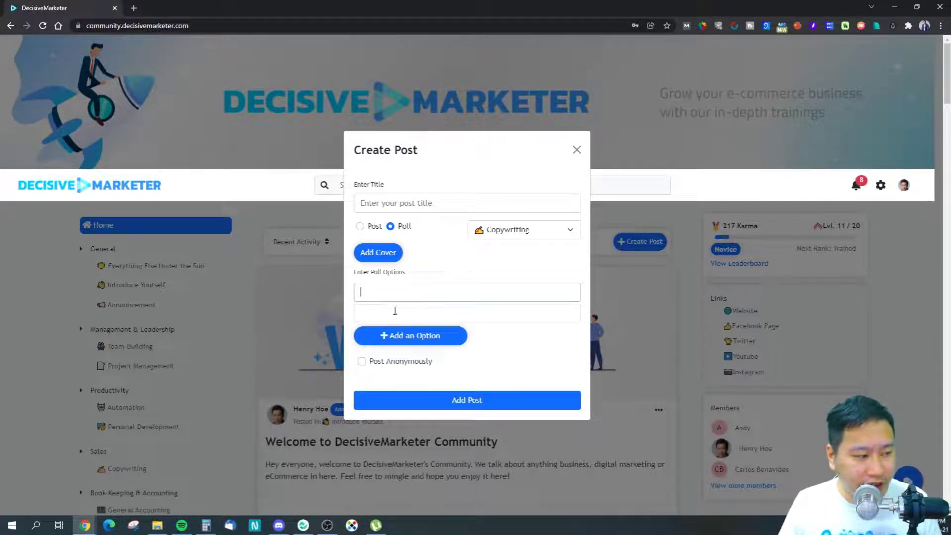
click(395, 336)
click(394, 346)
click(403, 356)
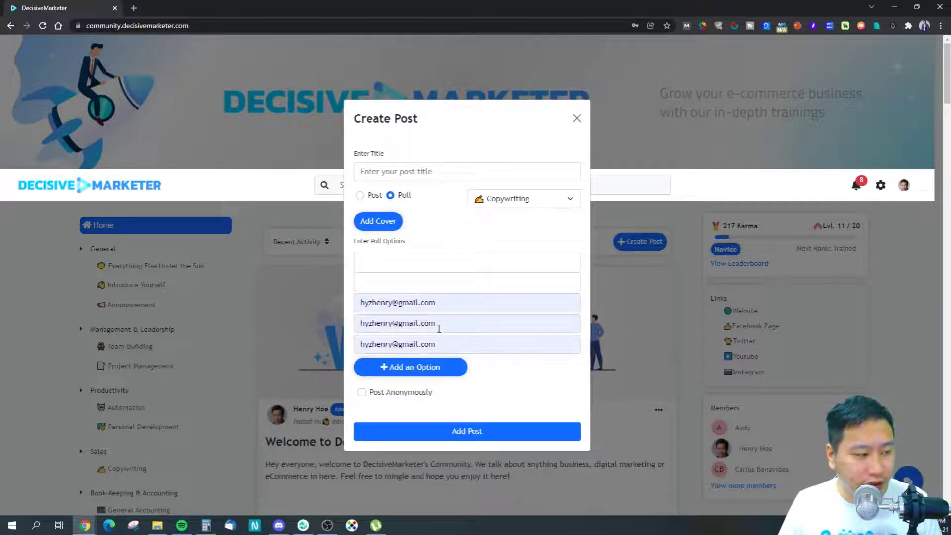
Step: Clear the autofilled text from the third, fourth and fifth options, then close the draft unpublished
drag(438, 327, 358, 321)
key(BackSpace)
drag(449, 344, 372, 343)
key(BackSpace)
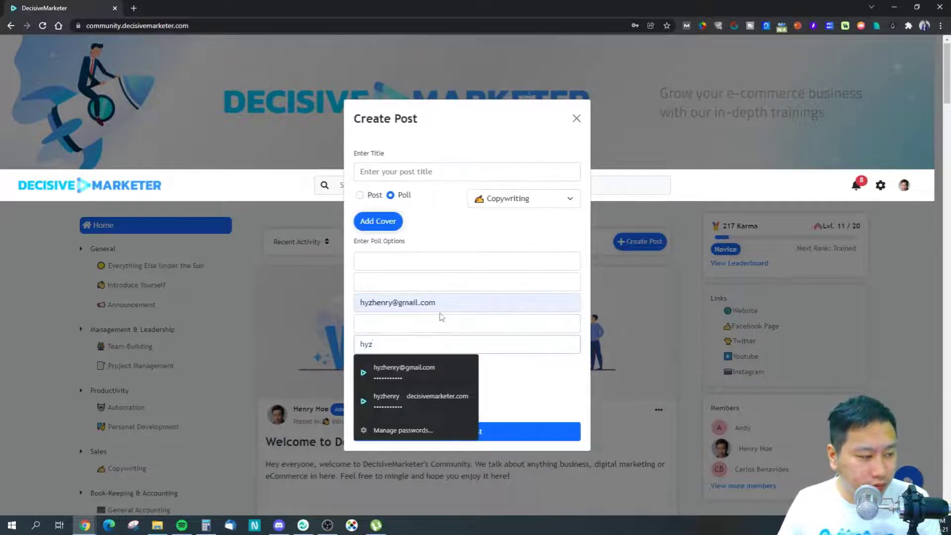
key(BackSpace)
key(BackSpace)
key(BackSpace)
click(512, 374)
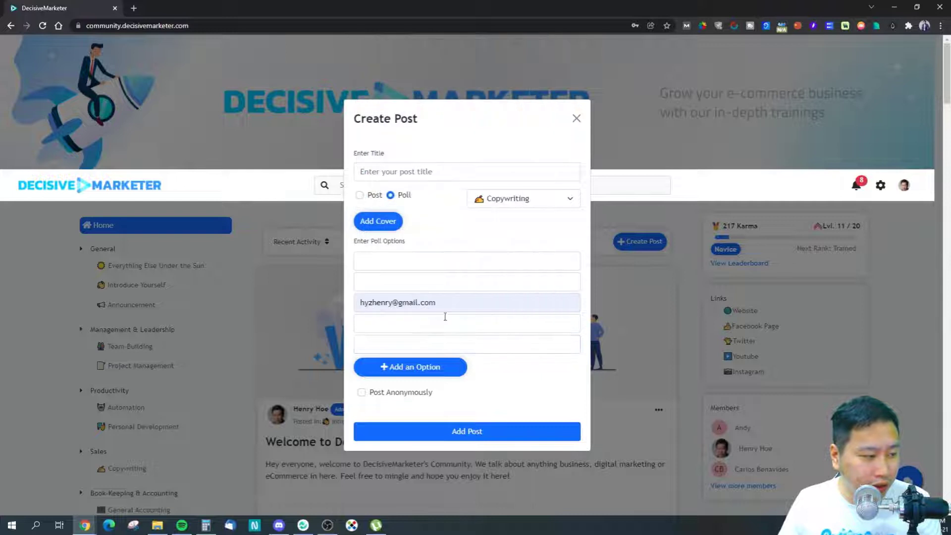
drag(436, 303, 366, 334)
key(BackSpace)
click(518, 386)
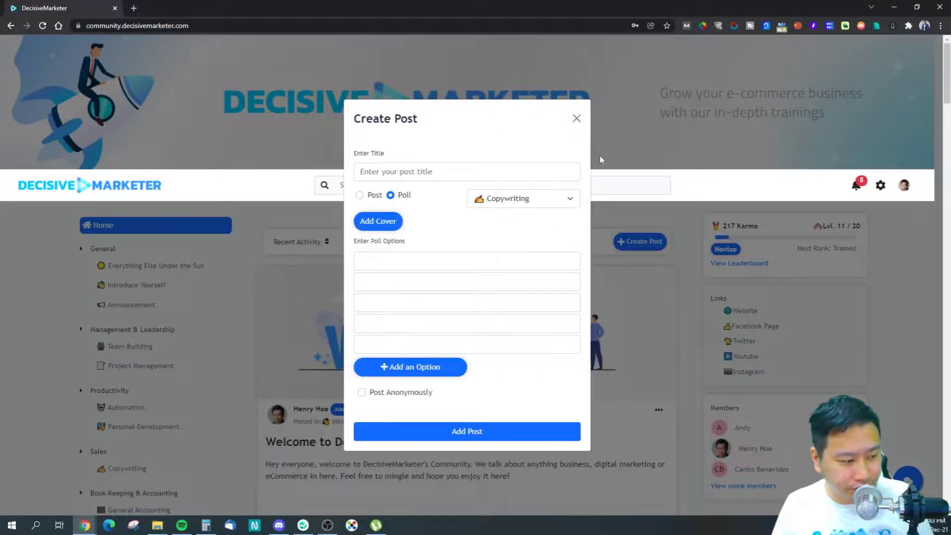
click(576, 118)
scroll(527, 385, down, 10)
Step: Show the comments on the AI writing tool poll and dismiss the password warning
scroll(524, 389, down, 5)
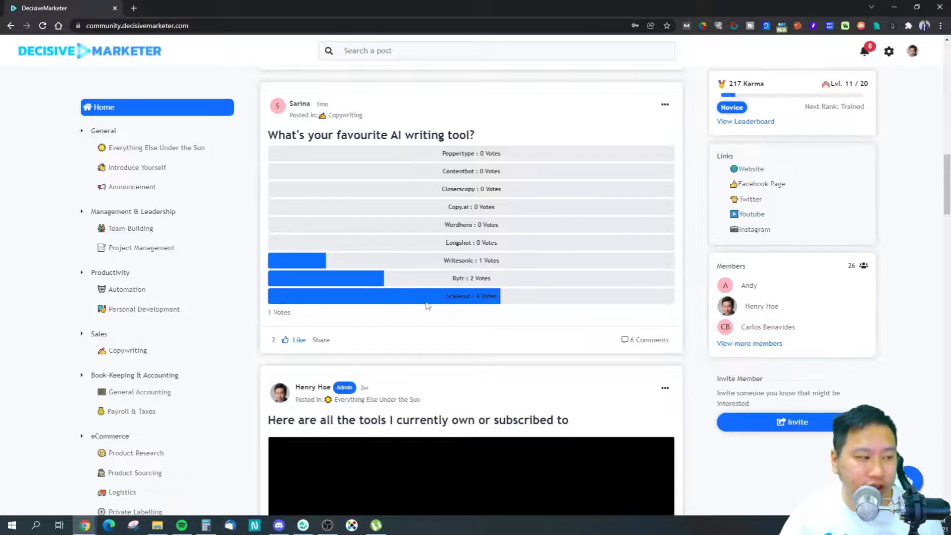
click(643, 342)
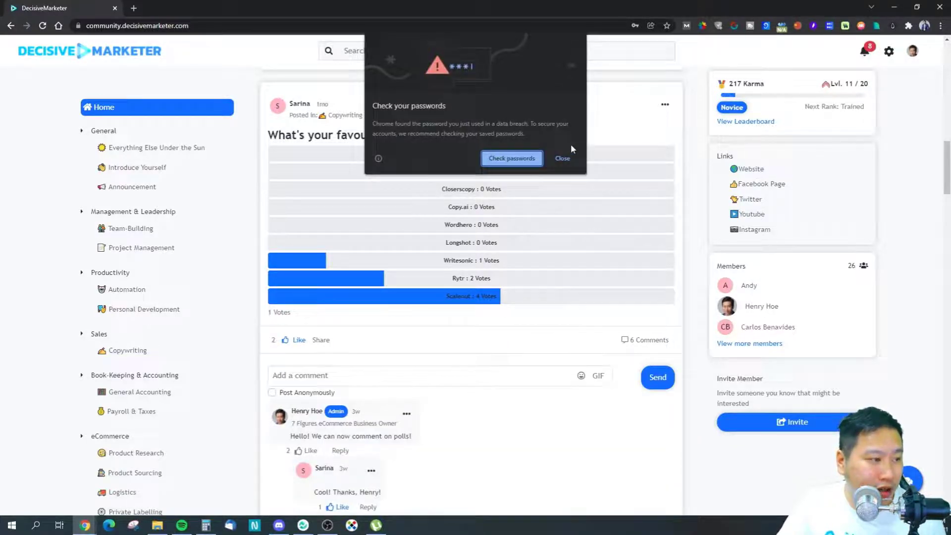
click(563, 158)
scroll(446, 292, down, 3)
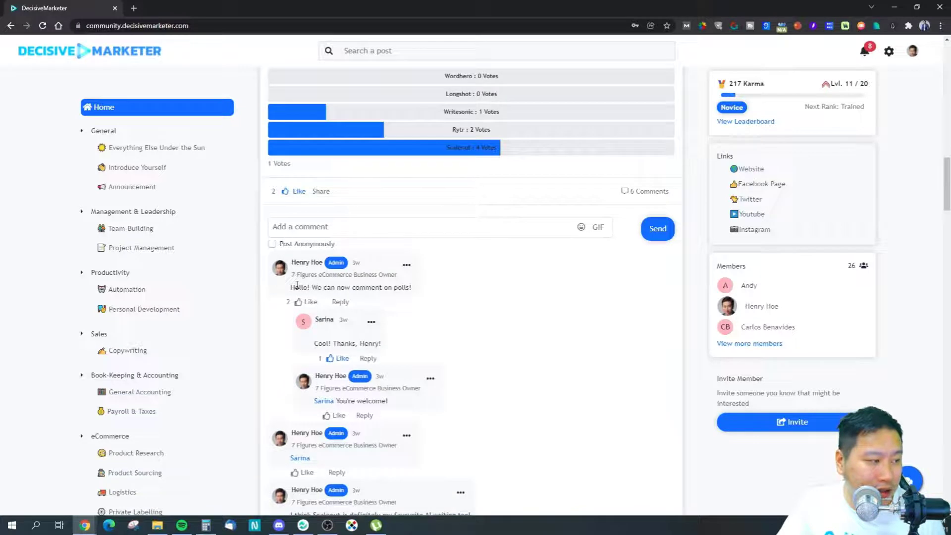
drag(319, 276, 386, 286)
click(409, 287)
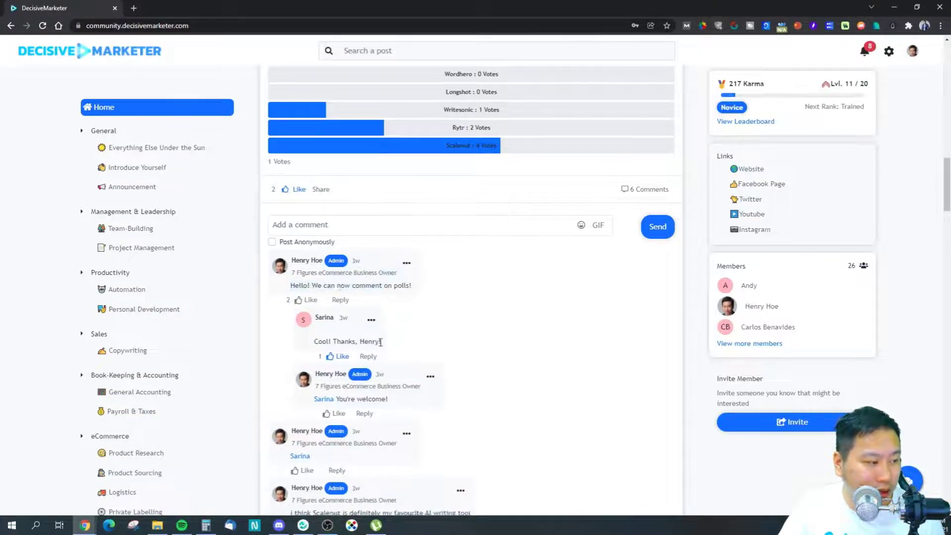
scroll(385, 291, down, 4)
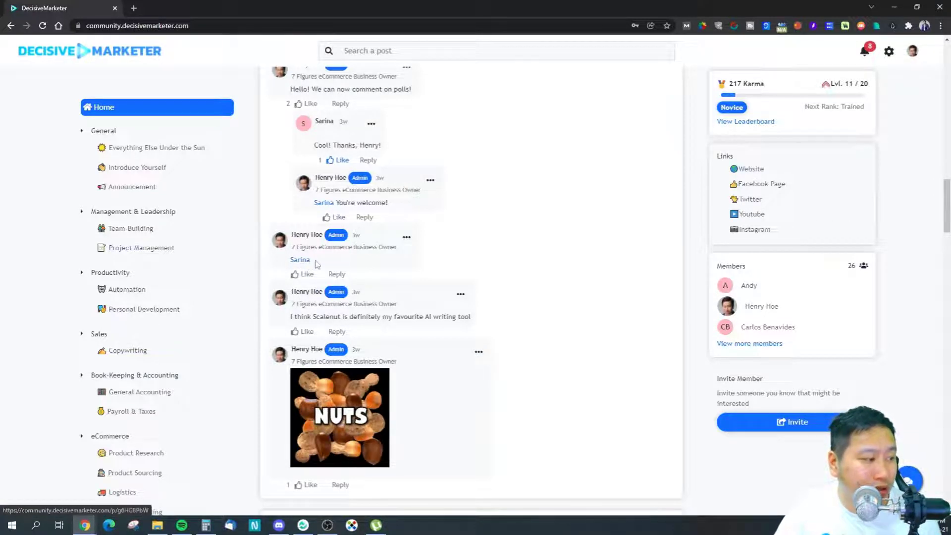
Step: Open a commenter's profile in a new tab, view it, then close that tab
right_click(305, 265)
click(337, 270)
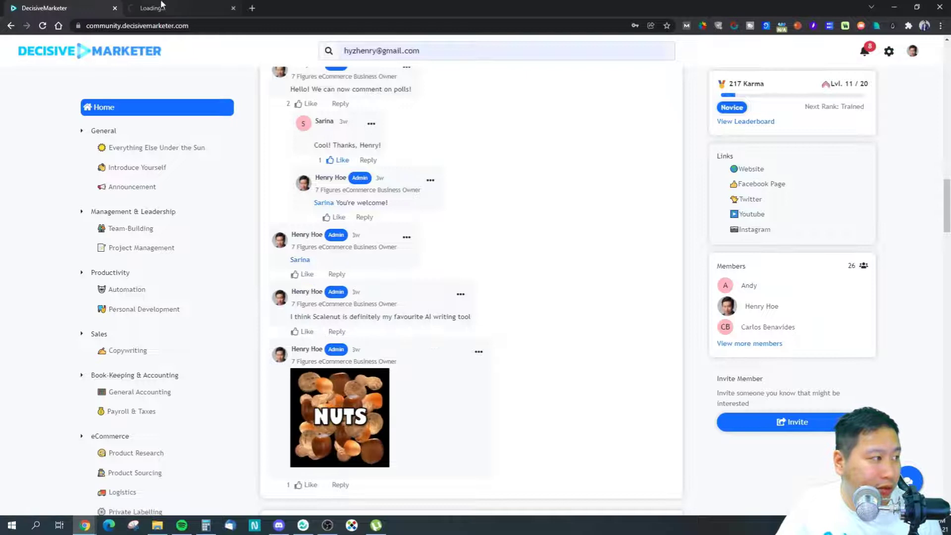
click(168, 8)
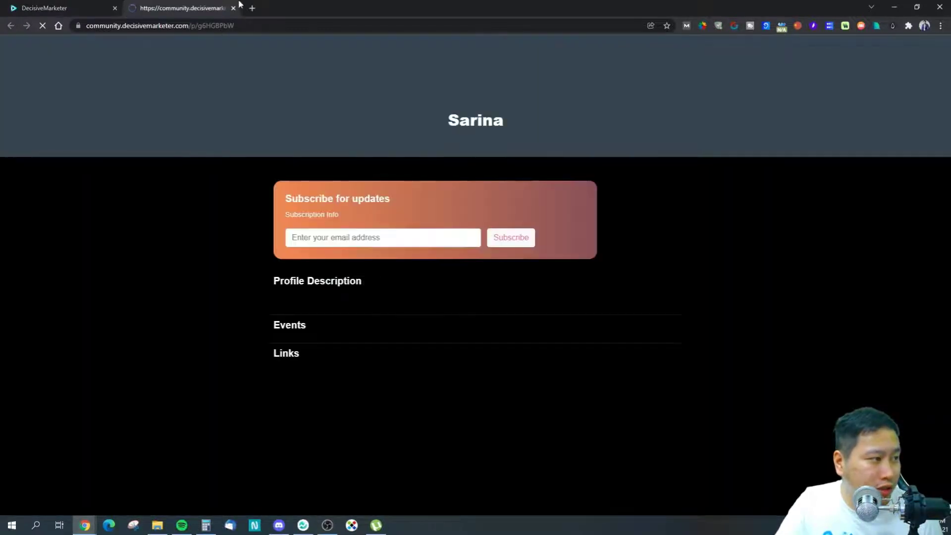
click(234, 8)
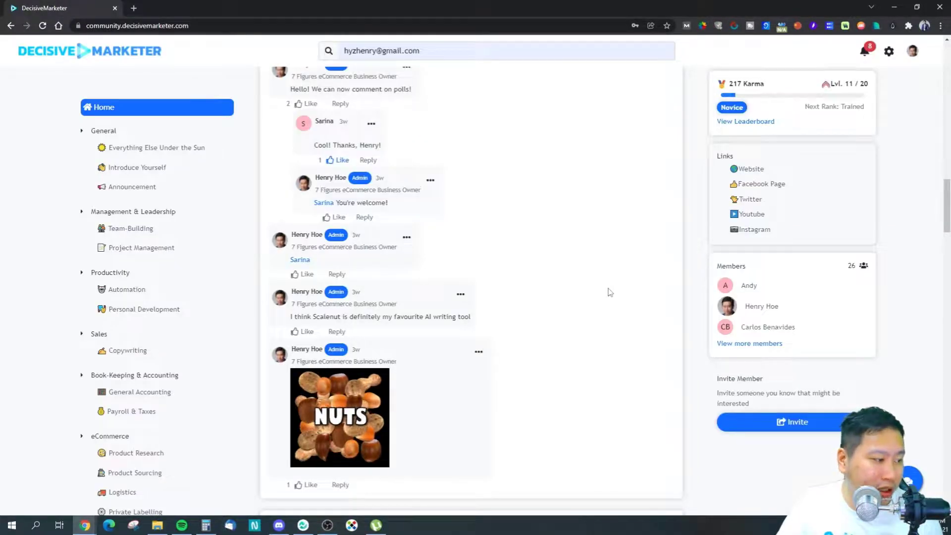
scroll(513, 354, down, 1)
Step: Try the emoji and GIF pickers in the poll's comment box
scroll(508, 352, up, 8)
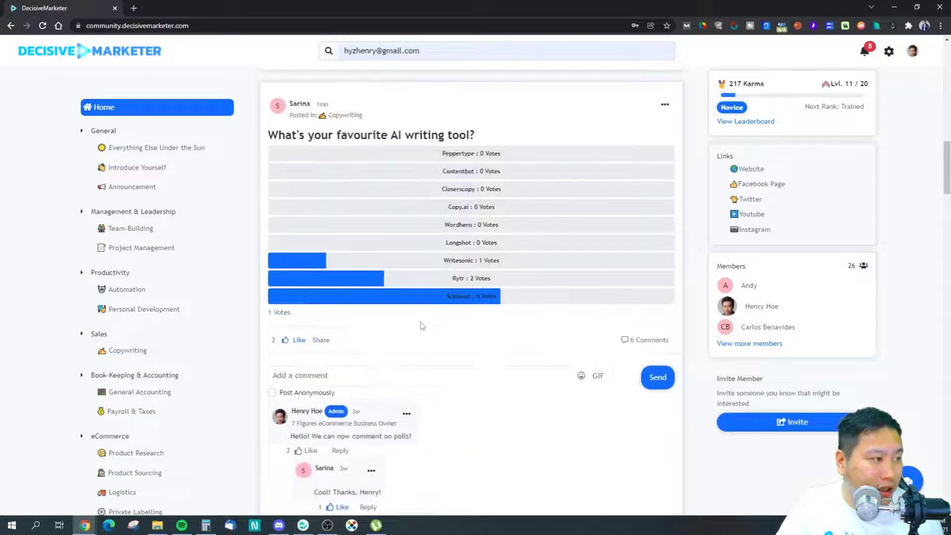
click(581, 375)
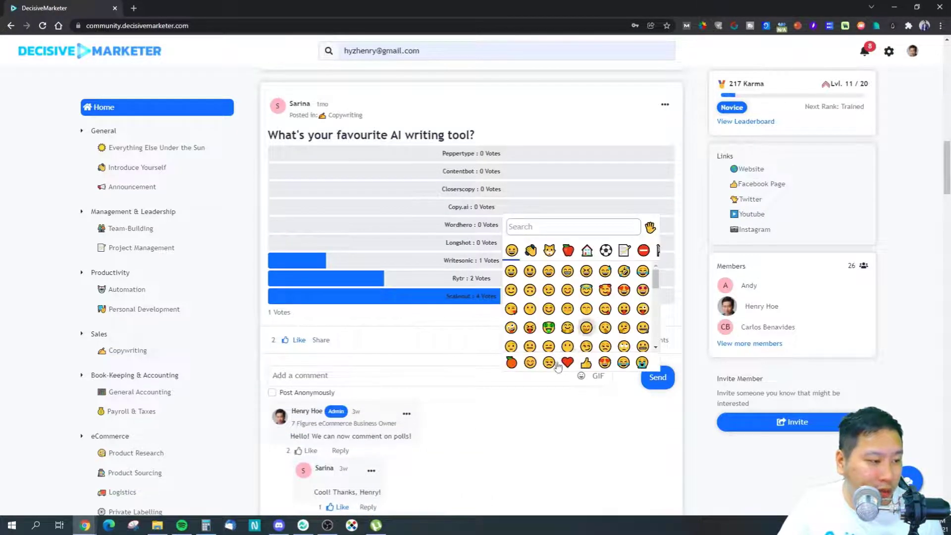
click(598, 383)
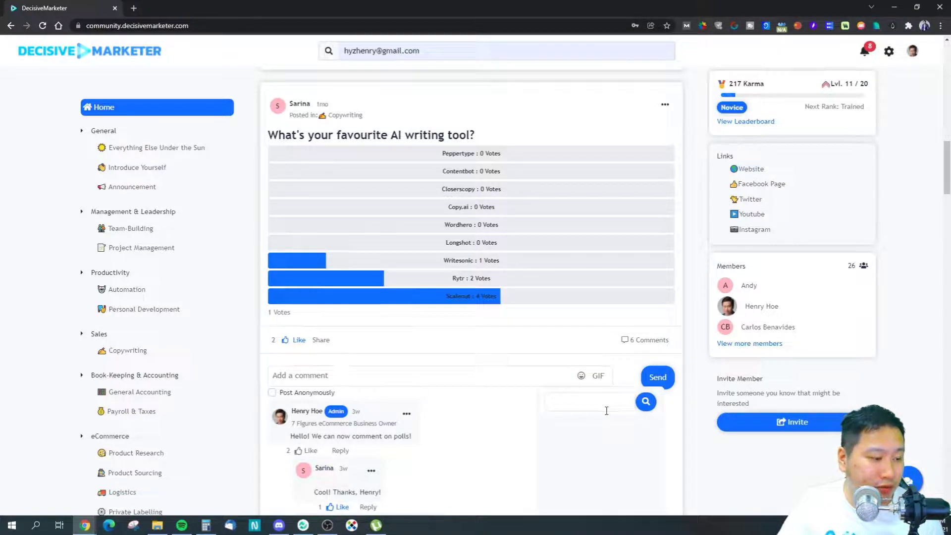
scroll(606, 411, down, 3)
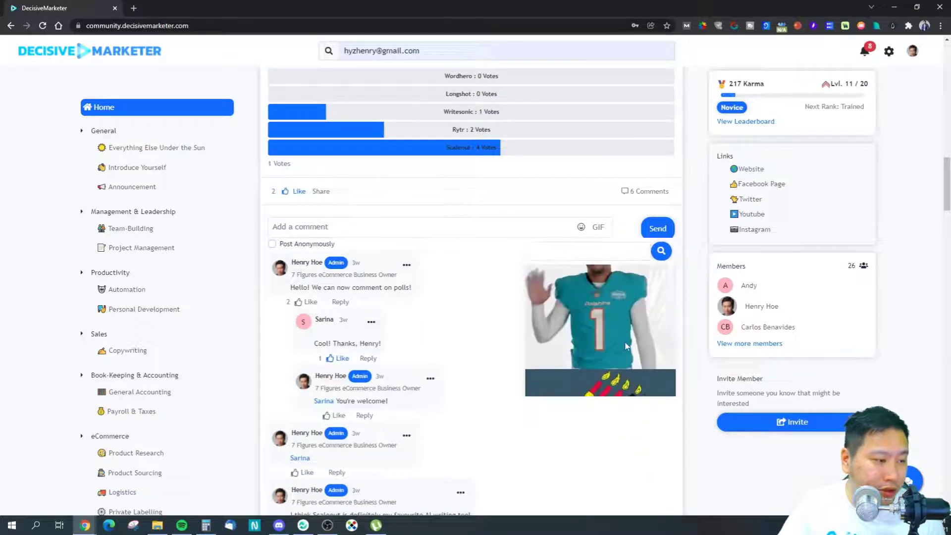
click(479, 232)
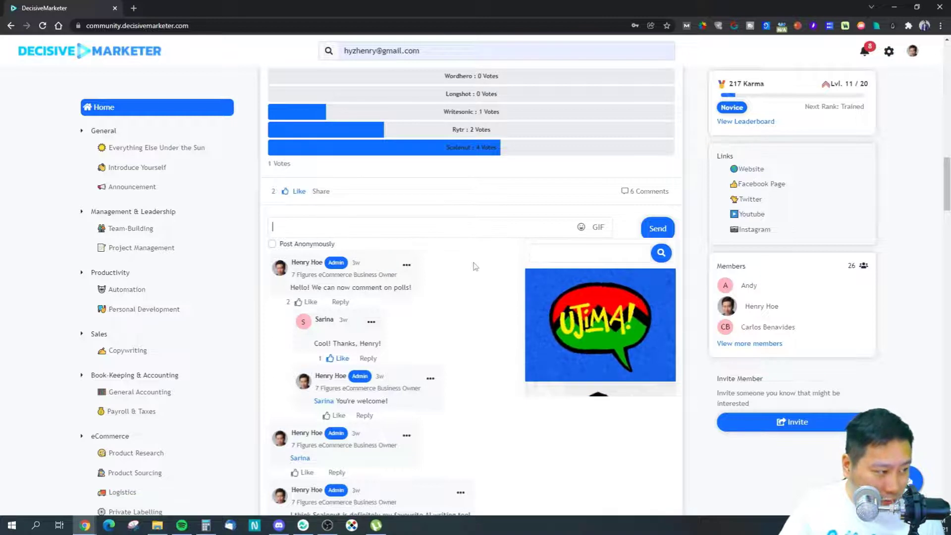
click(598, 232)
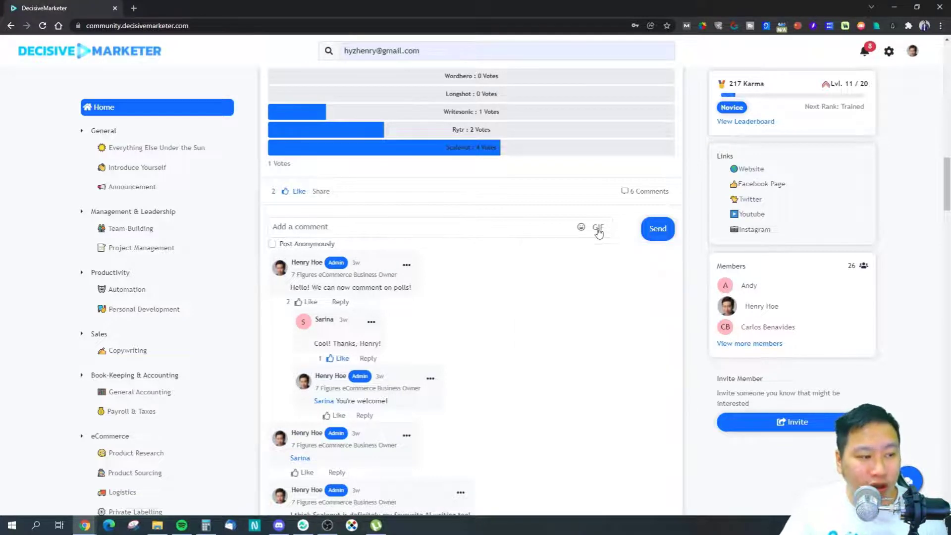
Step: Post an anonymous comment reading 'test' on the poll
click(273, 244)
click(357, 227)
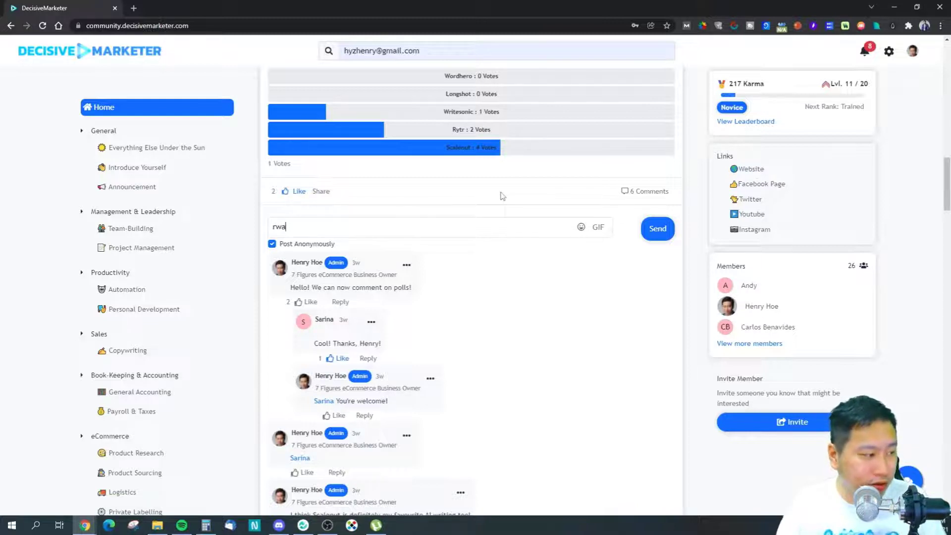
text(test)
click(658, 229)
Step: Open the 'test' comment for editing, cancel, then delete the comment
scroll(527, 333, down, 5)
scroll(528, 333, down, 3)
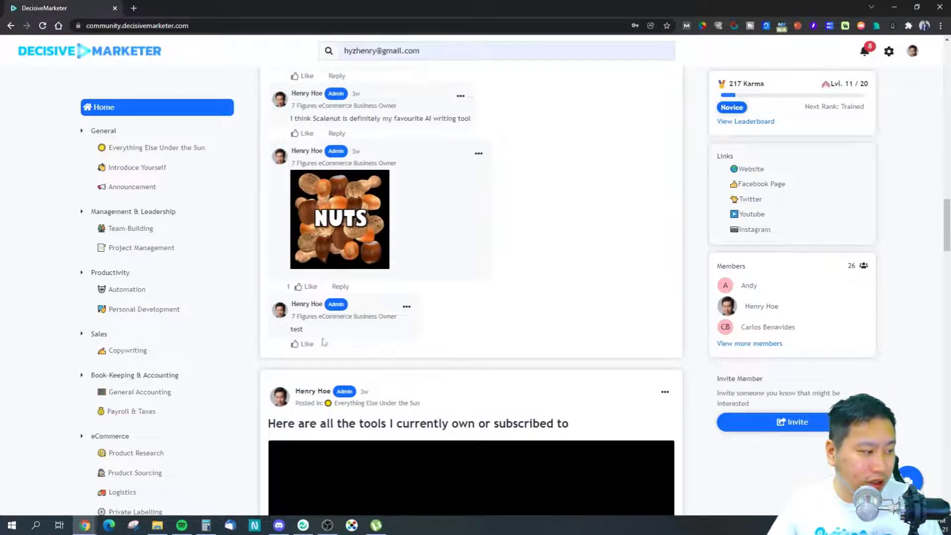
click(407, 306)
click(420, 346)
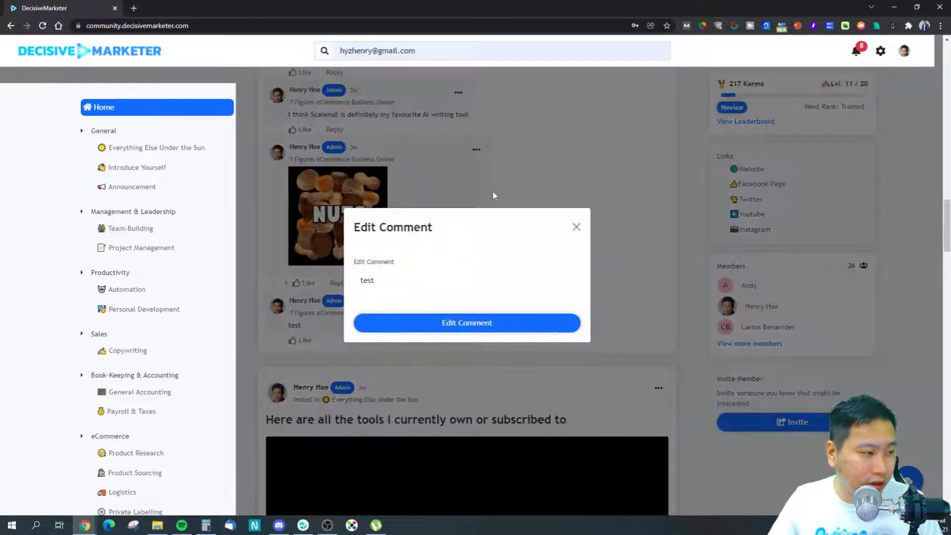
click(575, 227)
click(404, 303)
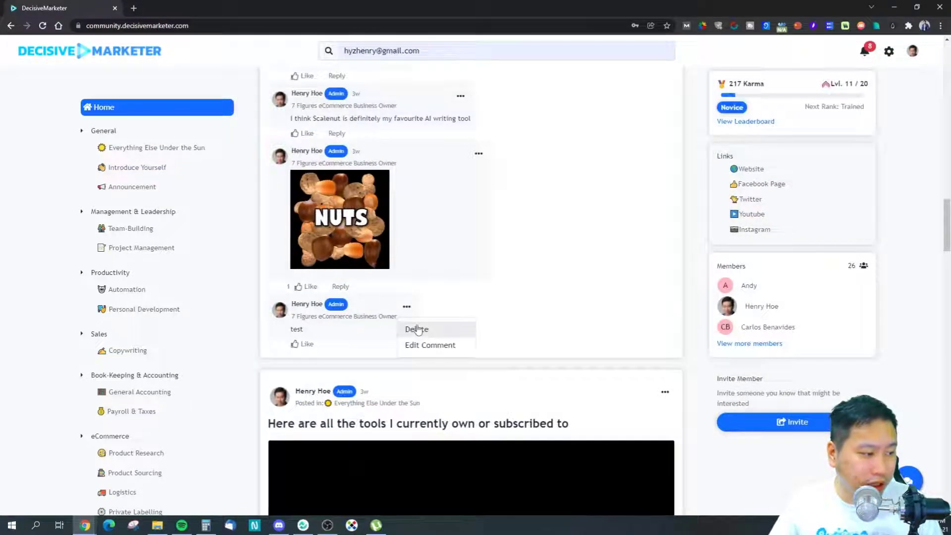
click(415, 328)
scroll(555, 242, up, 15)
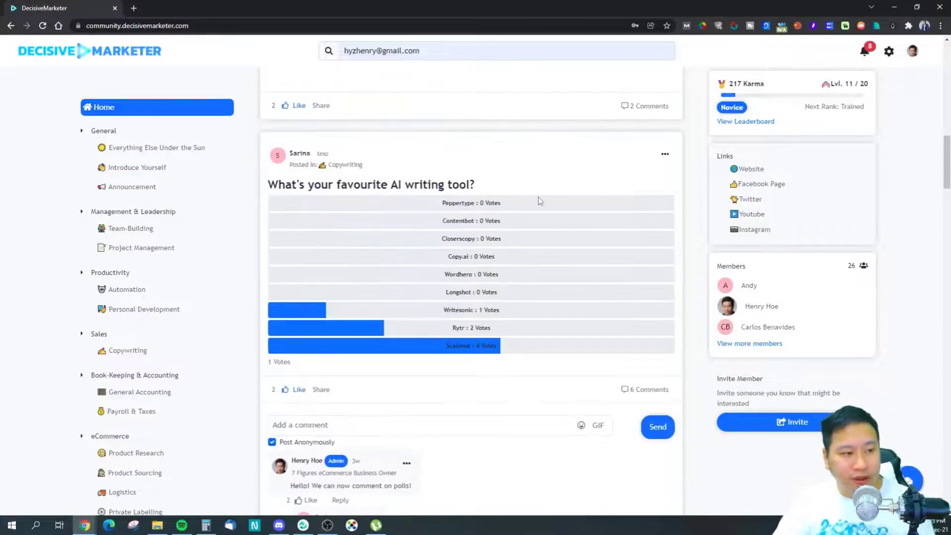
scroll(553, 158, up, 7)
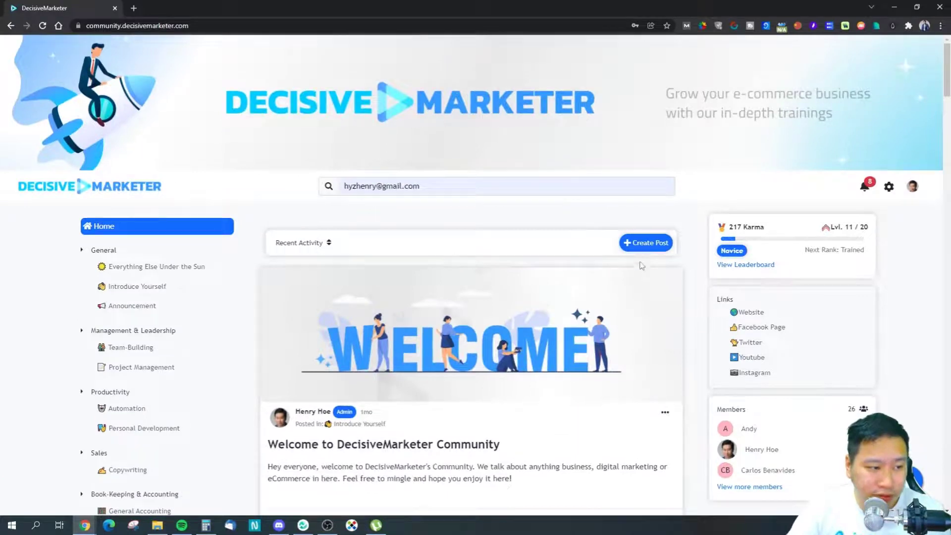
click(636, 245)
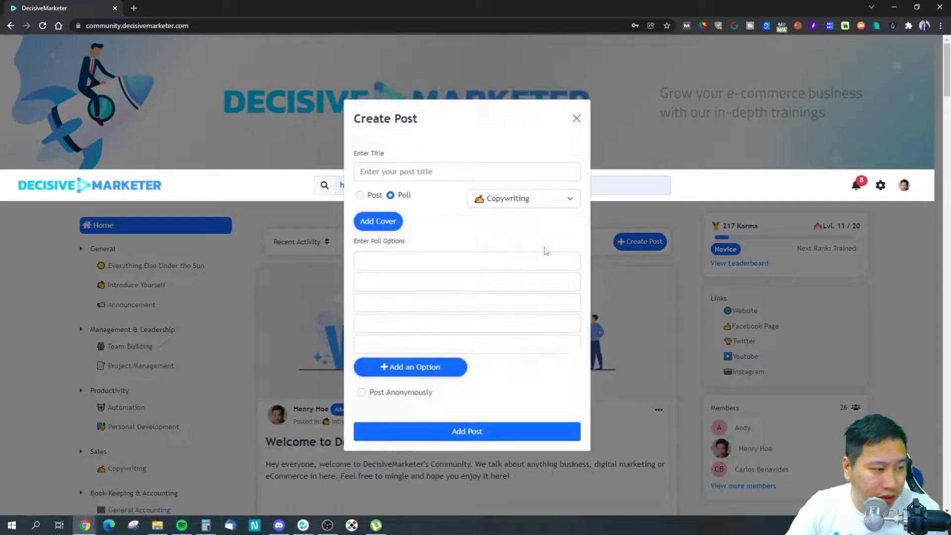
Step: Change the new post from a poll to a regular post and browse the block options
click(360, 194)
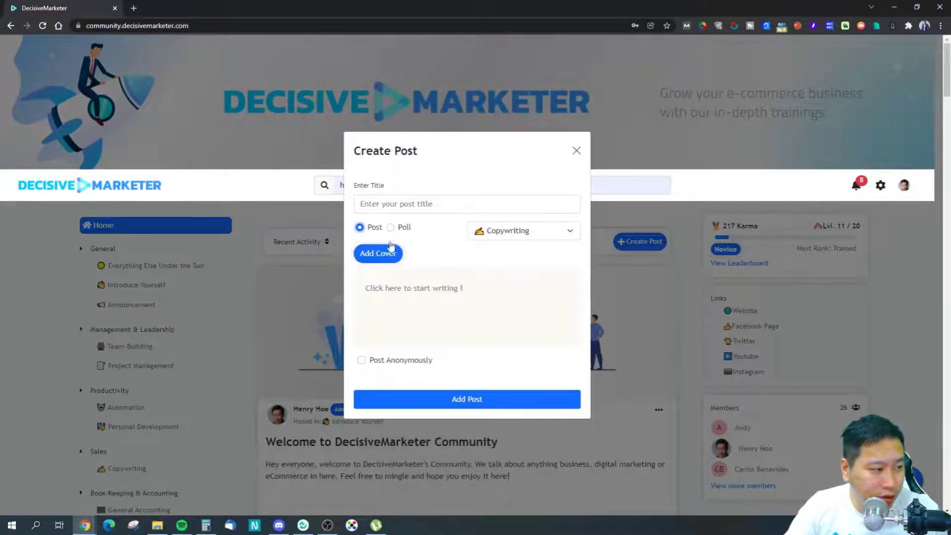
click(388, 290)
click(369, 289)
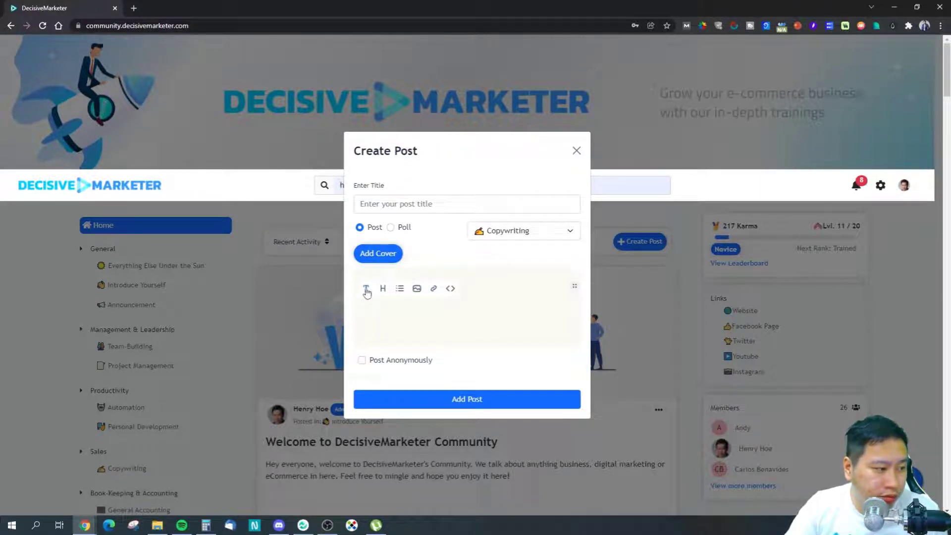
click(575, 289)
click(479, 291)
Step: Insert a numbered list block, then turn it back into a plain line
click(368, 288)
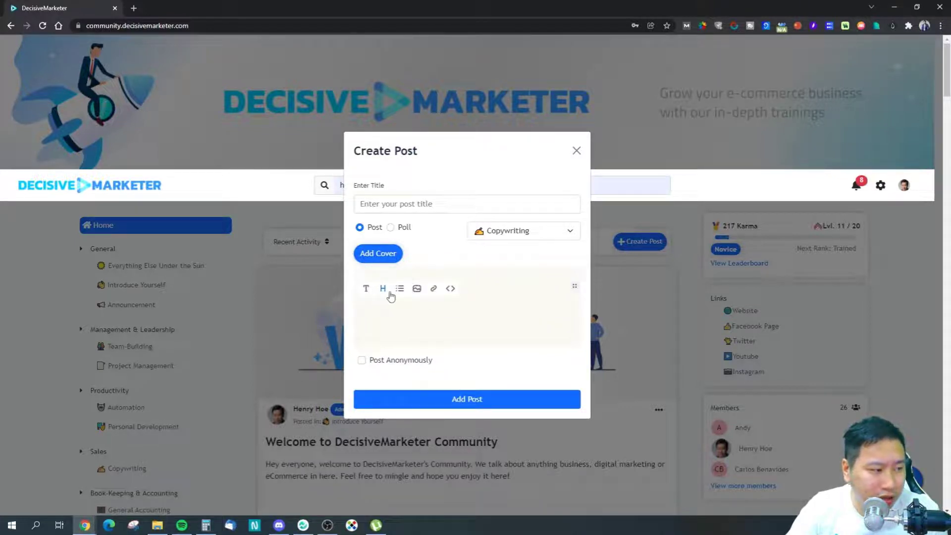
click(399, 290)
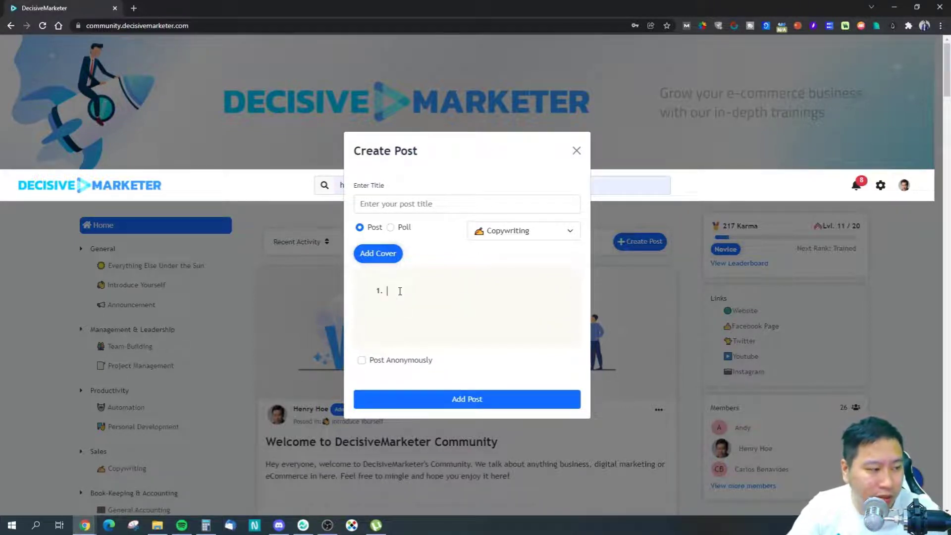
key(BackSpace)
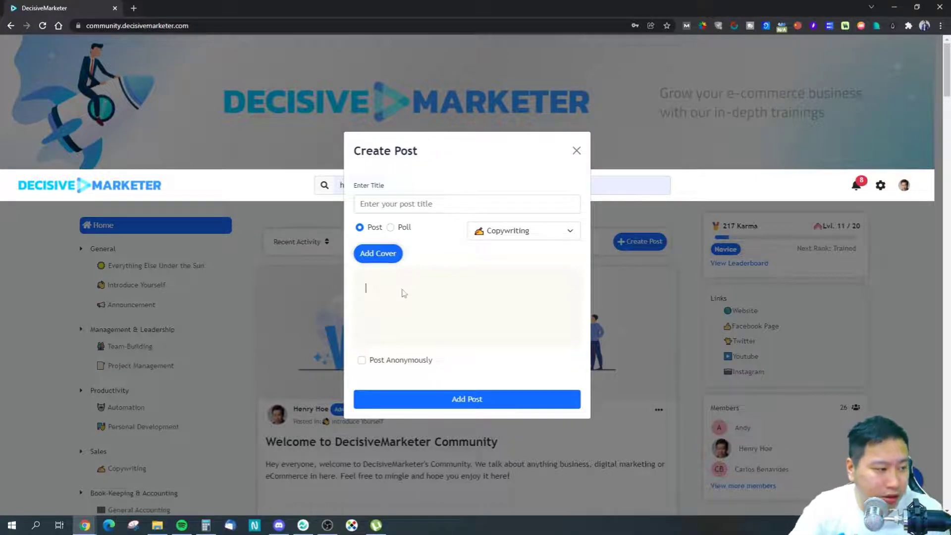
Step: Insert an HTML code block into the post body
click(372, 291)
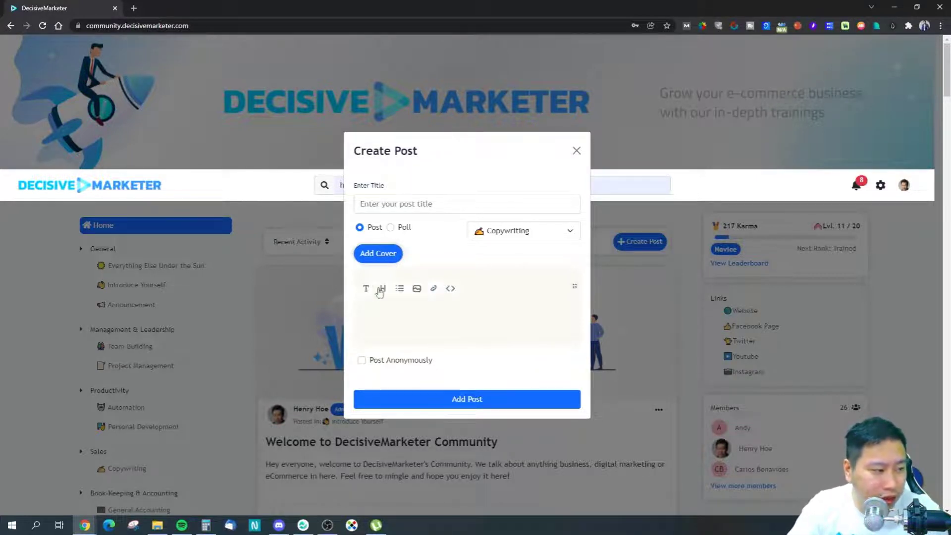
click(450, 290)
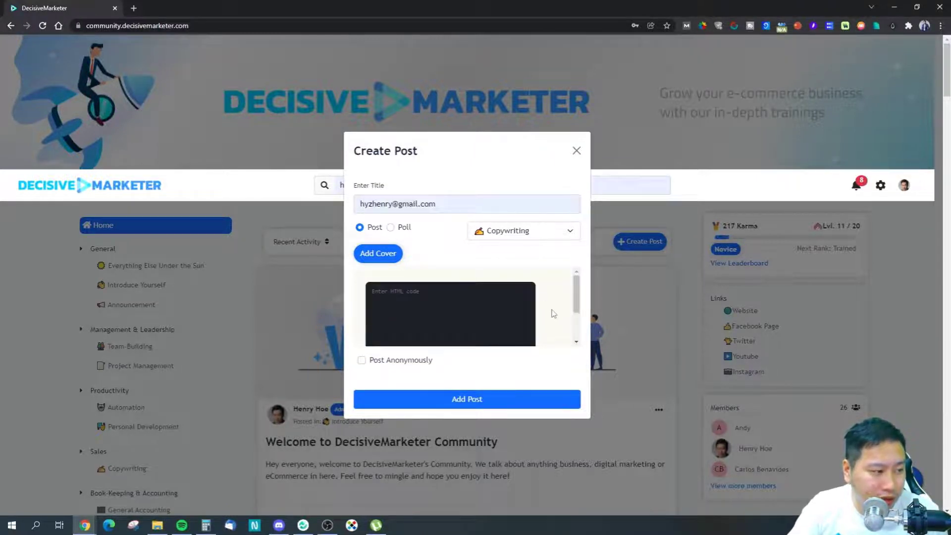
scroll(553, 313, down, 2)
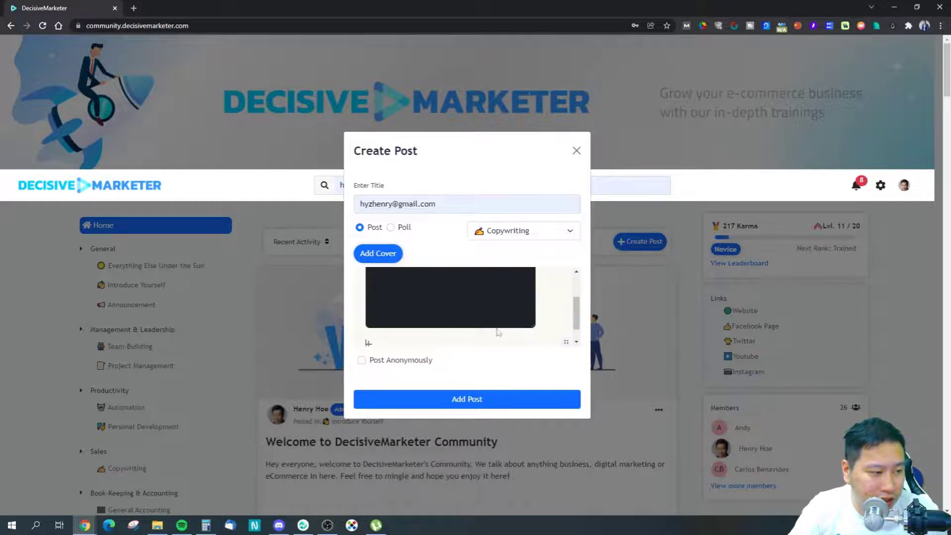
scroll(547, 329, up, 1)
scroll(525, 337, down, 2)
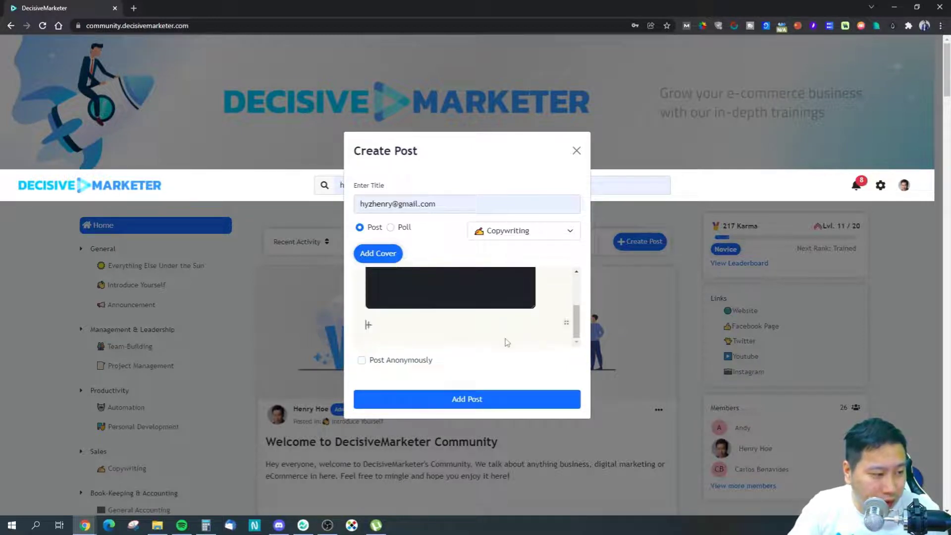
Step: Delete the empty block and the HTML code block, then discard the draft
click(566, 322)
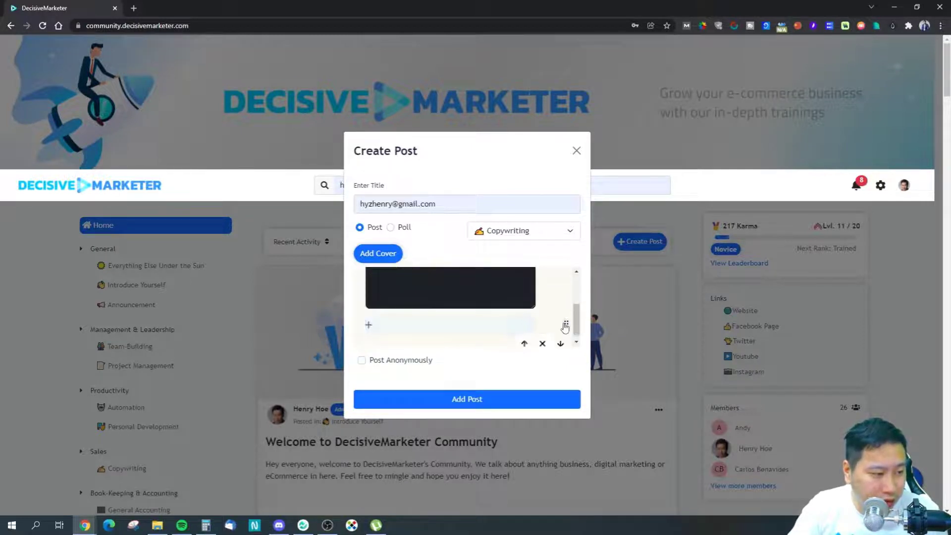
click(543, 343)
click(566, 288)
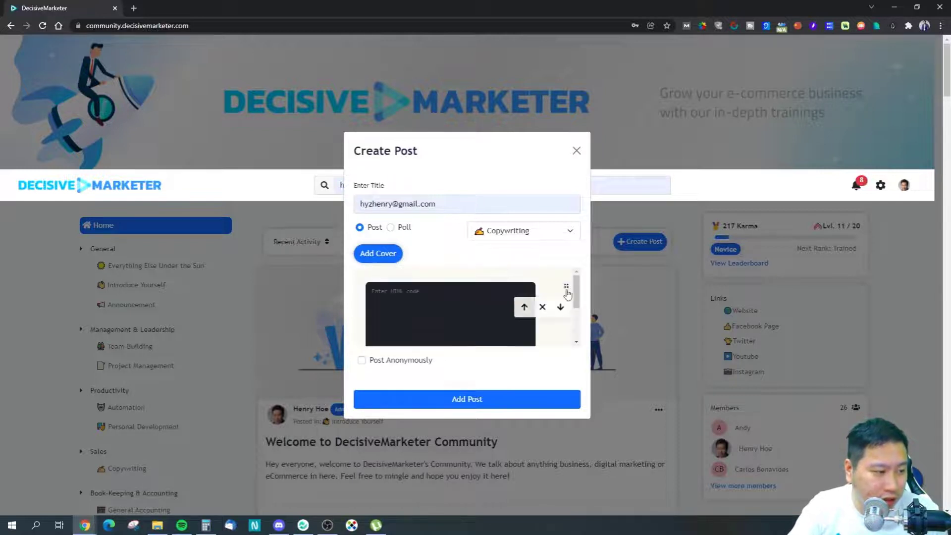
click(543, 307)
click(543, 308)
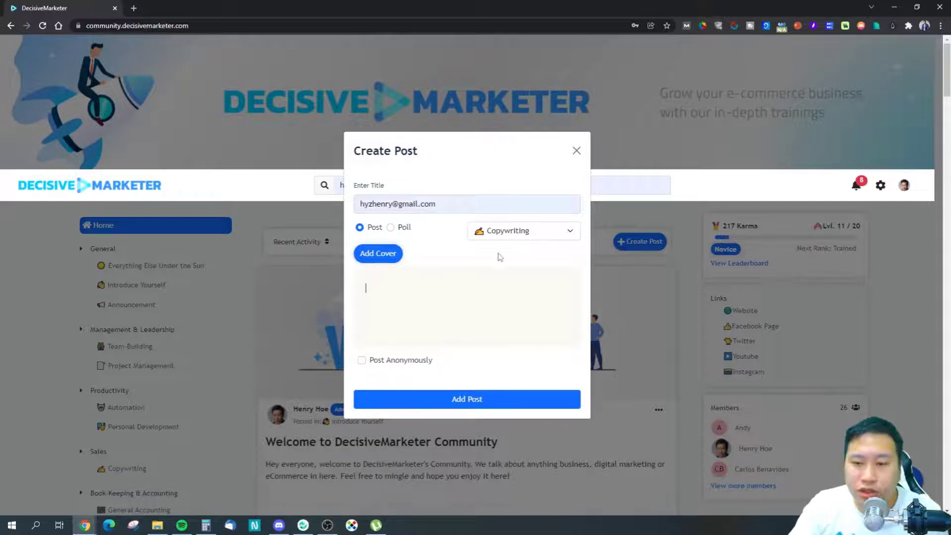
click(576, 150)
Step: Expand the Twitch stream post and start watching its mature-audience embed
scroll(639, 194, down, 5)
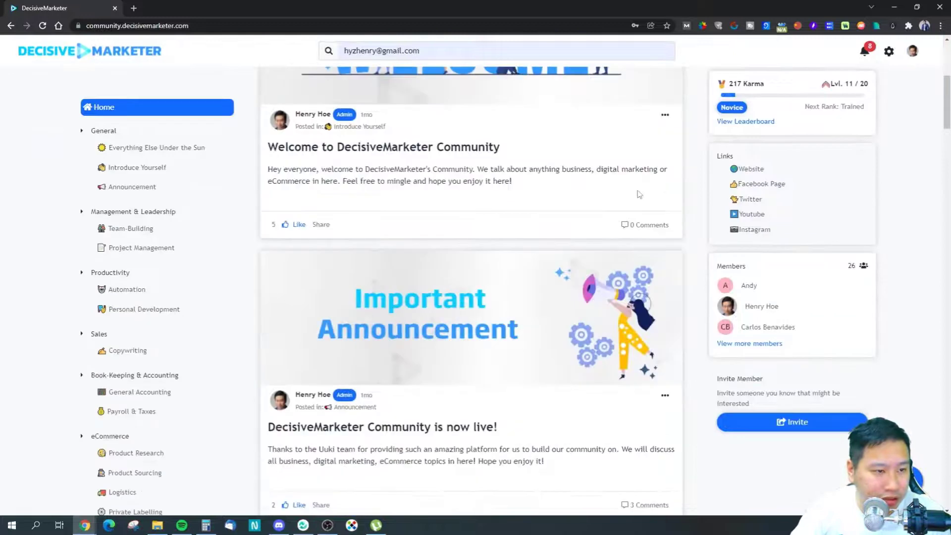
drag(944, 76, 943, 421)
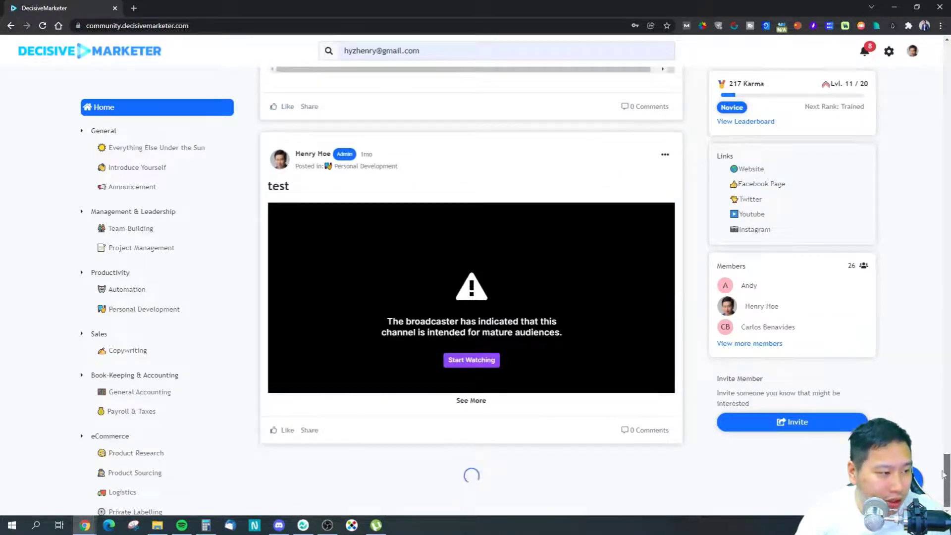
scroll(371, 315, down, 3)
scroll(371, 314, up, 3)
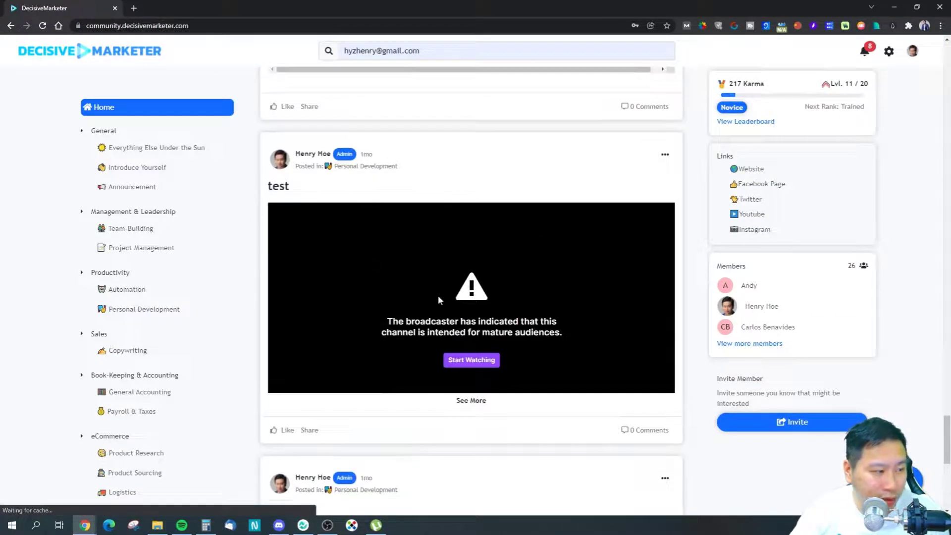
click(477, 402)
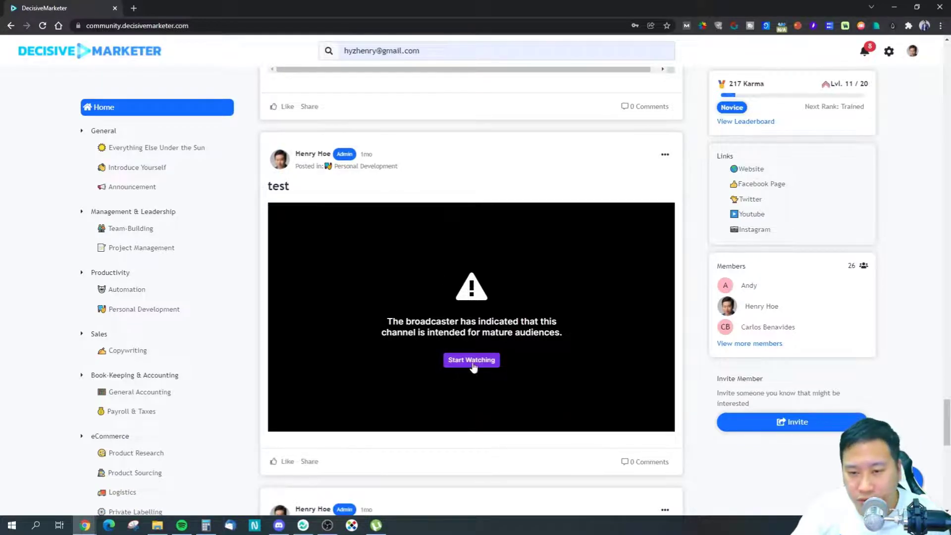
click(455, 360)
Step: Expand the Social Web Suite video post with See More
scroll(371, 247, down, 6)
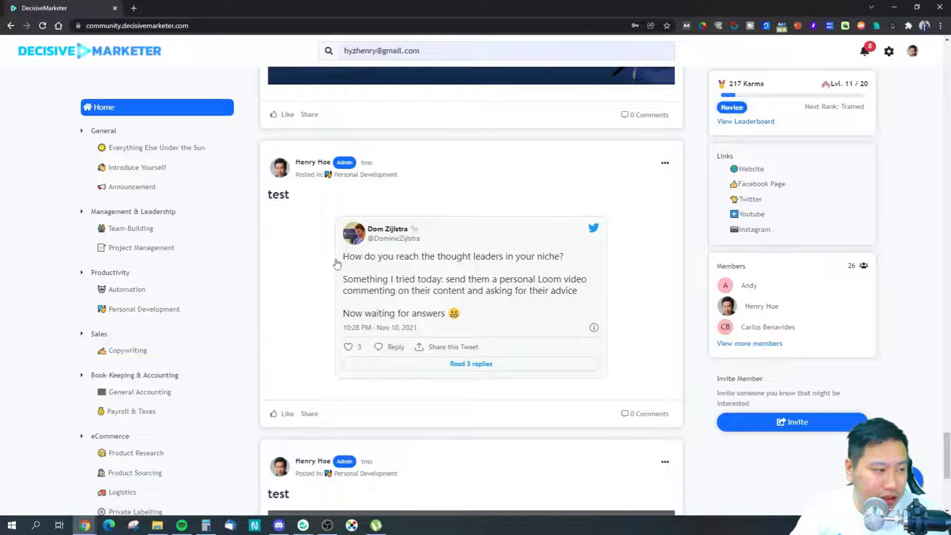
scroll(472, 329, down, 6)
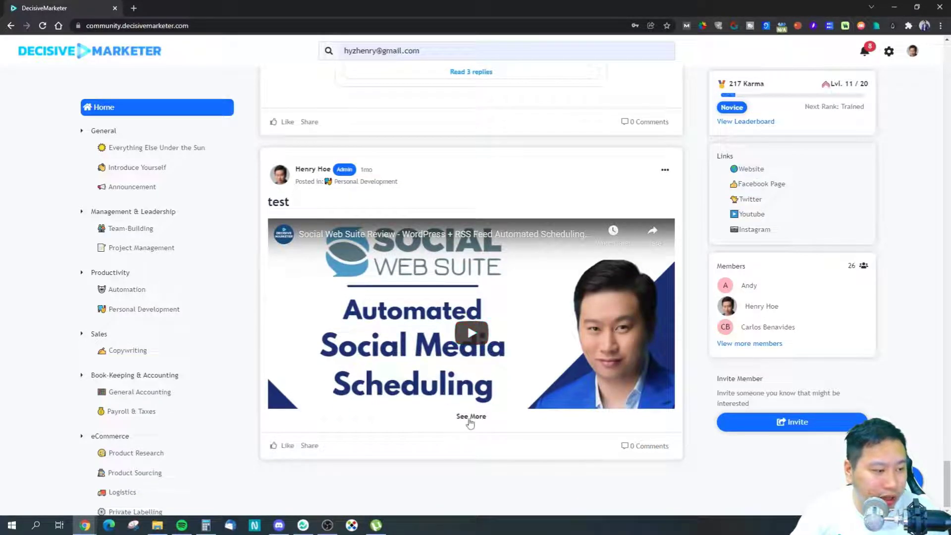
click(465, 417)
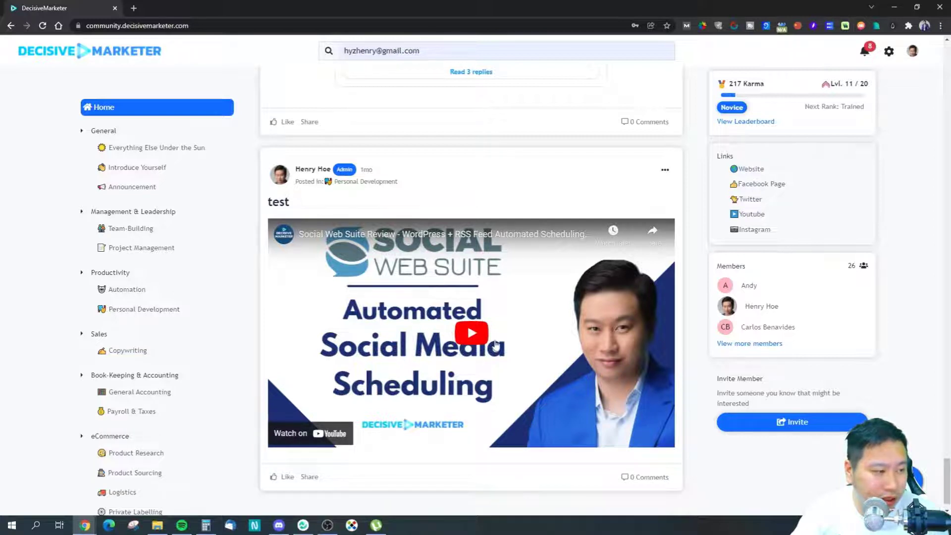
scroll(495, 344, up, 20)
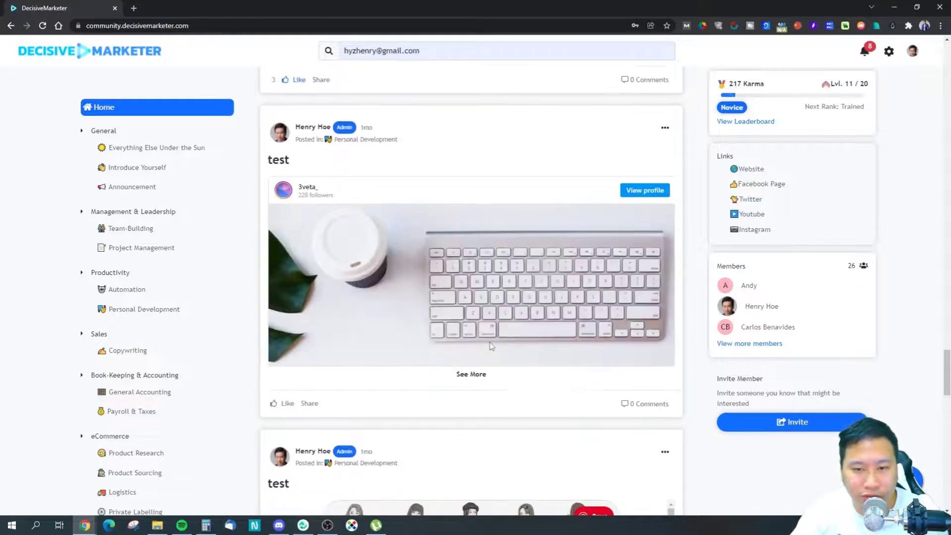
scroll(491, 346, up, 5)
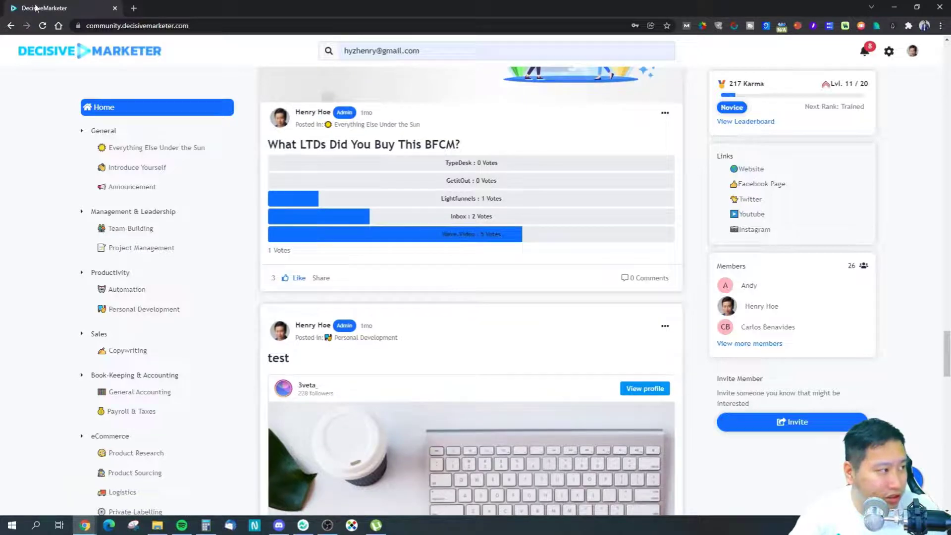
Step: Load the DecisiveMarketer YouTube channel's videos page in a new tab
click(134, 8)
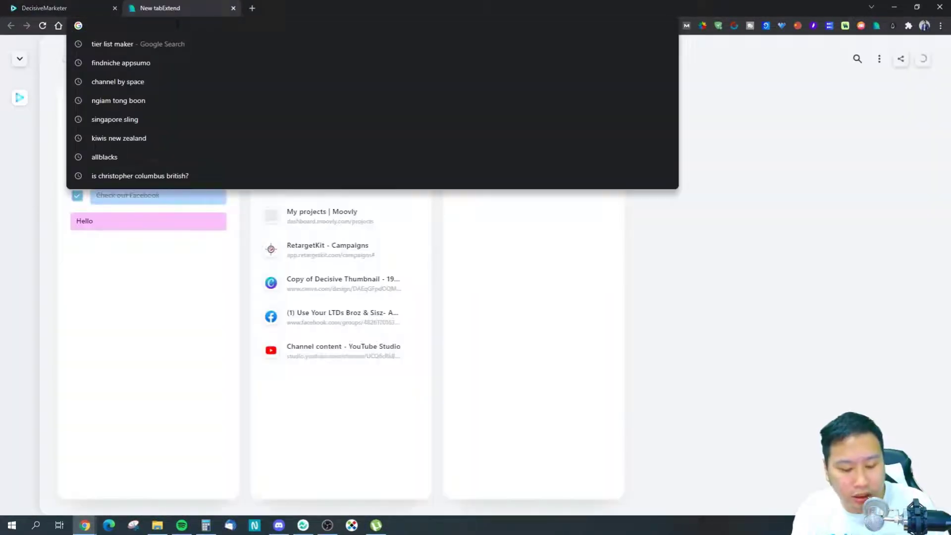
text(youtube)
key(Down)
key(Down)
key(Down)
key(Return)
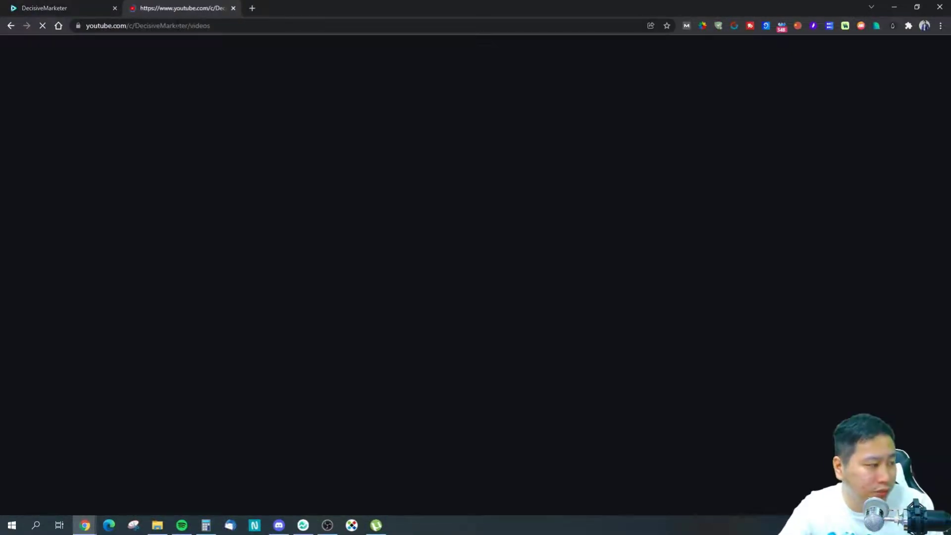
Step: Start a new community post in the Uuki tab
click(25, 7)
scroll(373, 212, up, 5)
scroll(373, 212, up, 5)
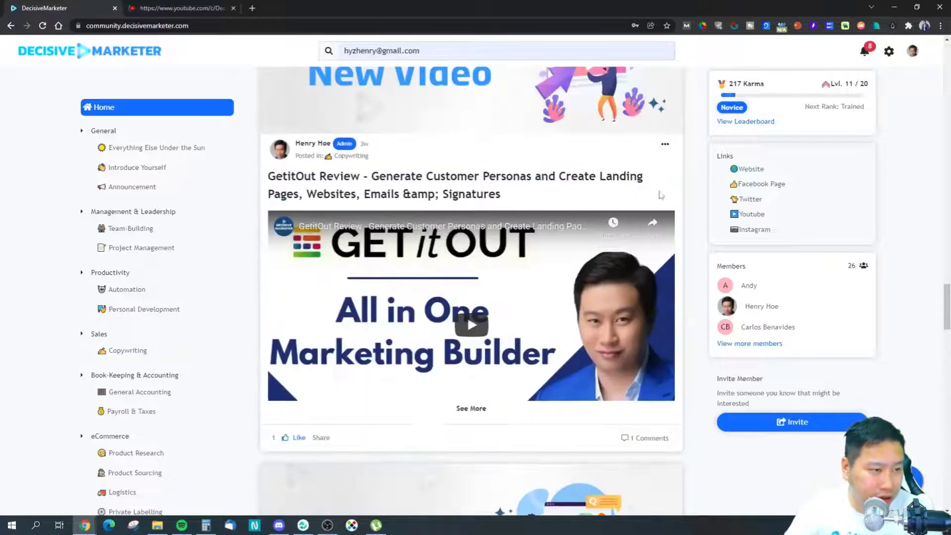
drag(946, 296, 947, 55)
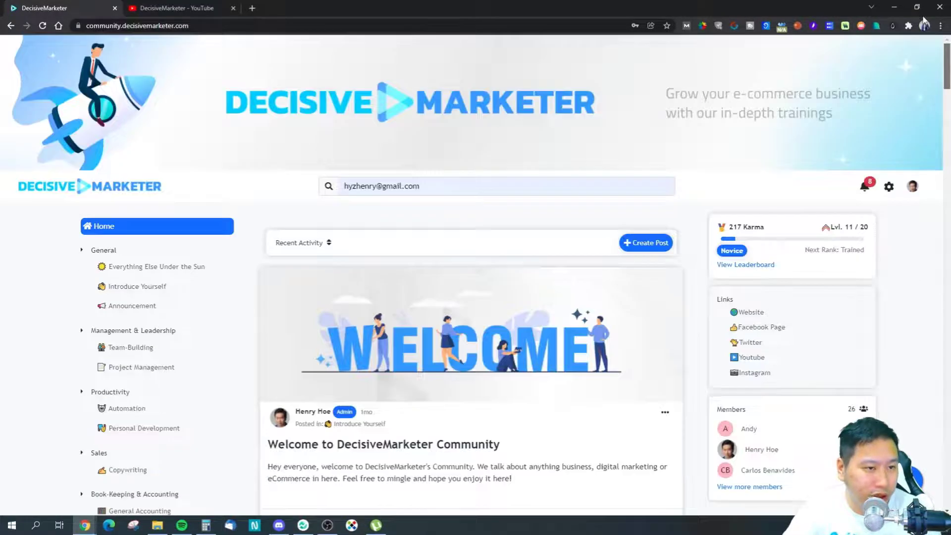
scroll(511, 273, down, 1)
click(639, 193)
Step: Copy the FindNiche review video's link address and return to the post body
click(206, 7)
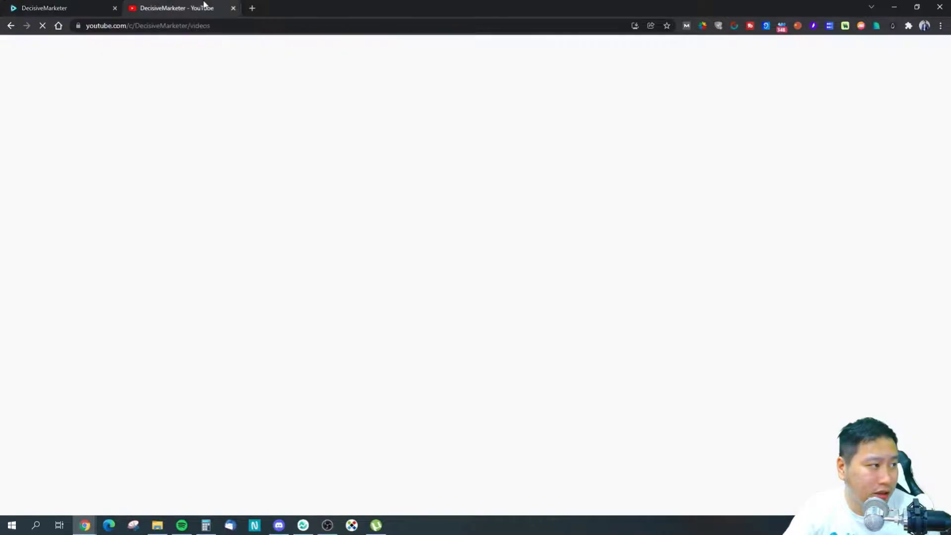
right_click(267, 190)
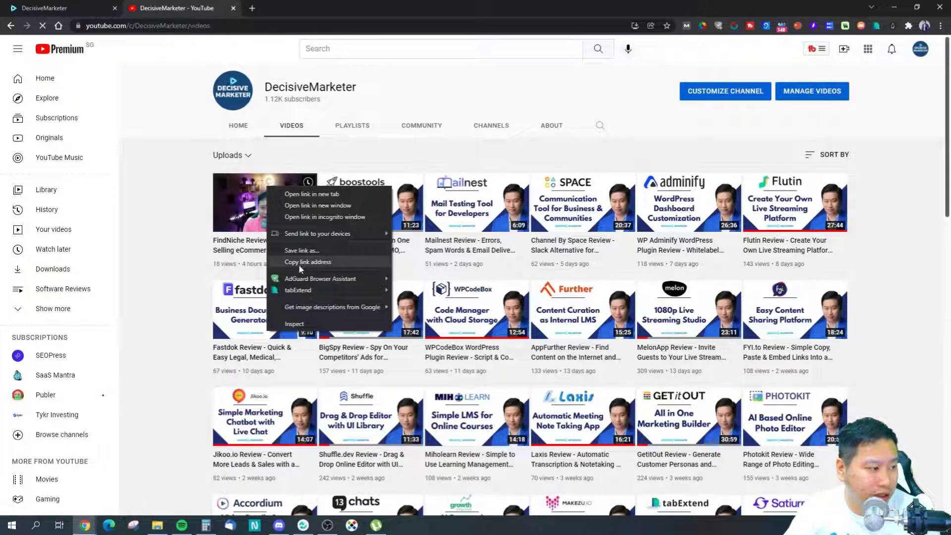
click(317, 264)
click(62, 6)
click(403, 290)
Step: Paste the FindNiche video link into the post body, check the embed, and discard the draft
key(ctrl+v)
scroll(439, 316, up, 2)
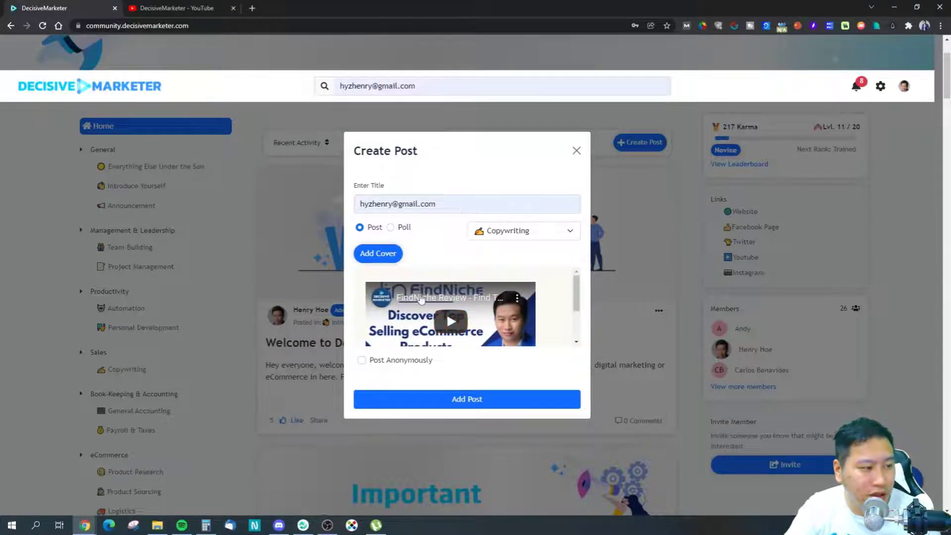
scroll(420, 299, down, 2)
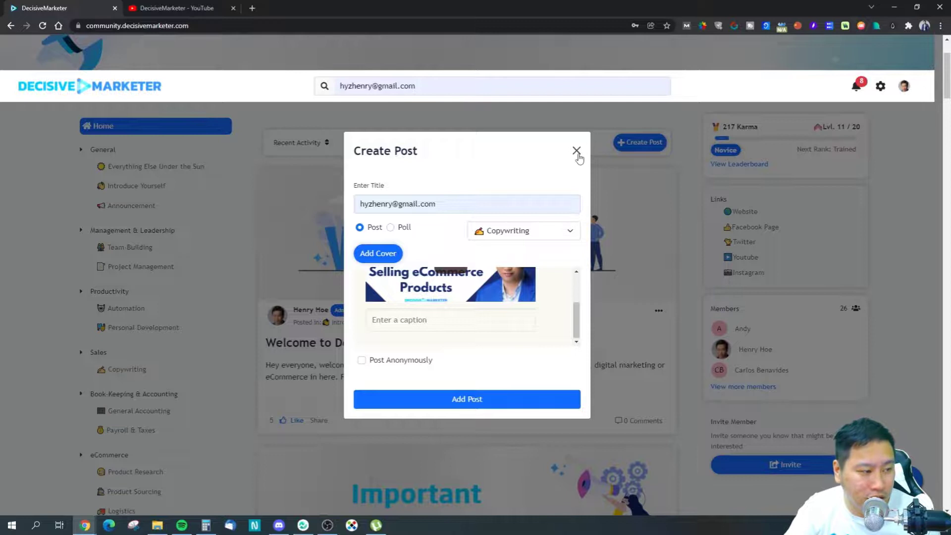
click(577, 151)
drag(938, 101, 935, 381)
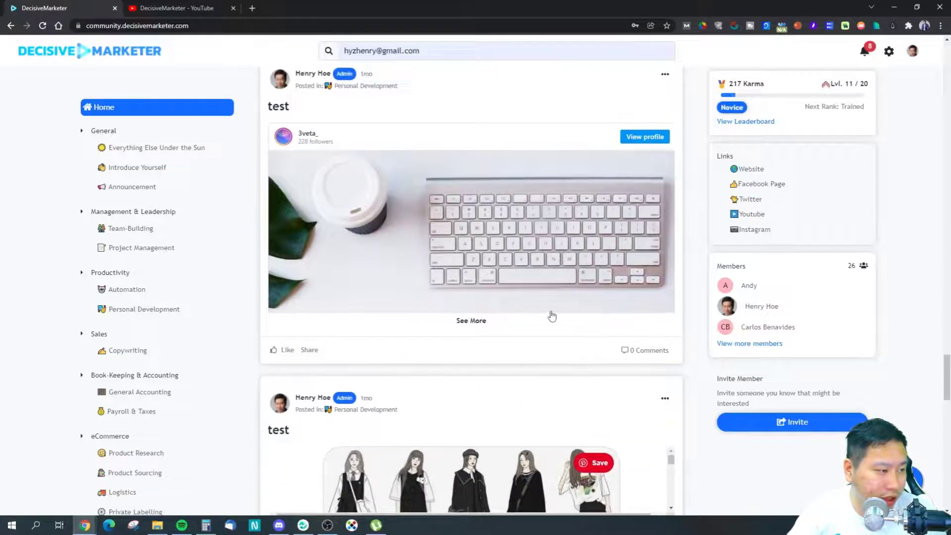
Step: Expand the Instagram post, scroll through the feed and back up, then open the leaderboard
click(472, 323)
scroll(500, 327, down, 5)
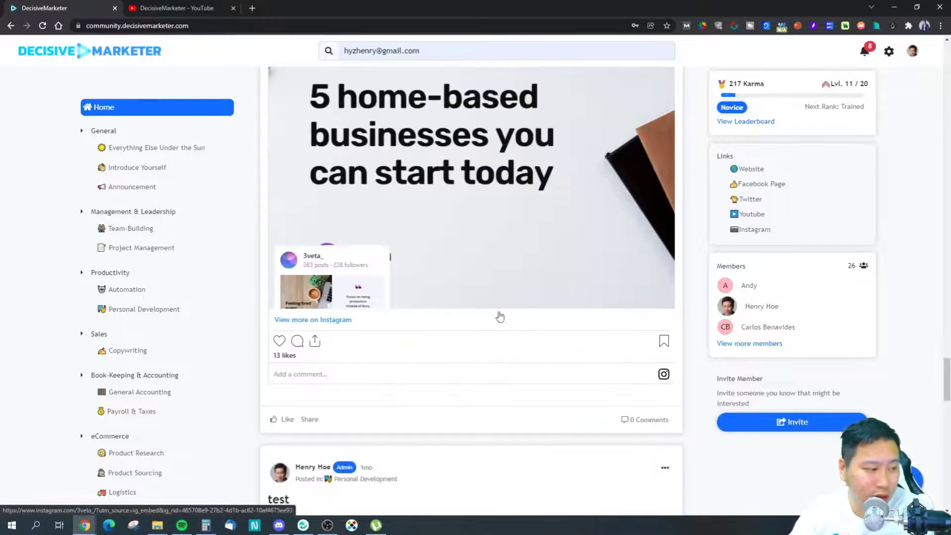
scroll(471, 252, down, 5)
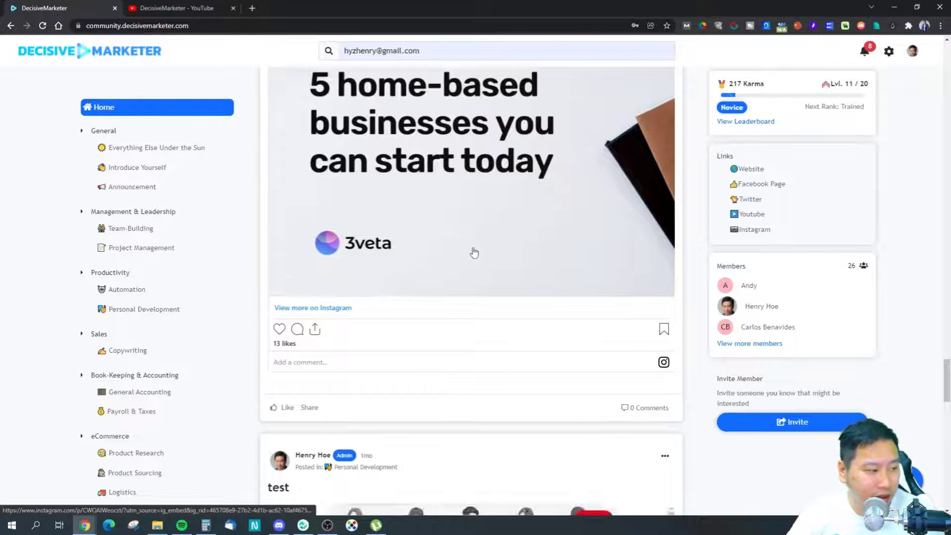
mouse_move(671, 281)
mouse_down()
mouse_move(671, 330)
mouse_move(670, 278)
mouse_up()
scroll(613, 335, down, 3)
scroll(599, 372, down, 8)
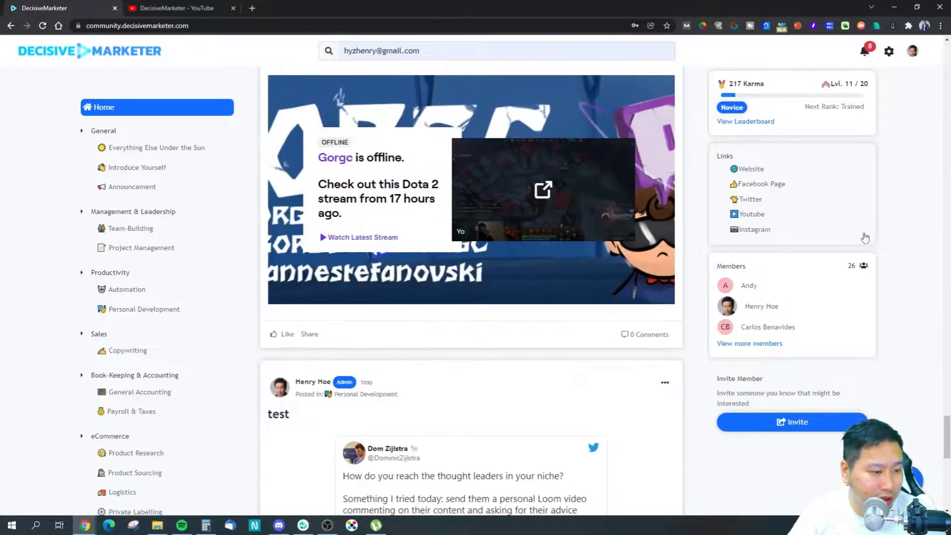
drag(948, 431, 802, 170)
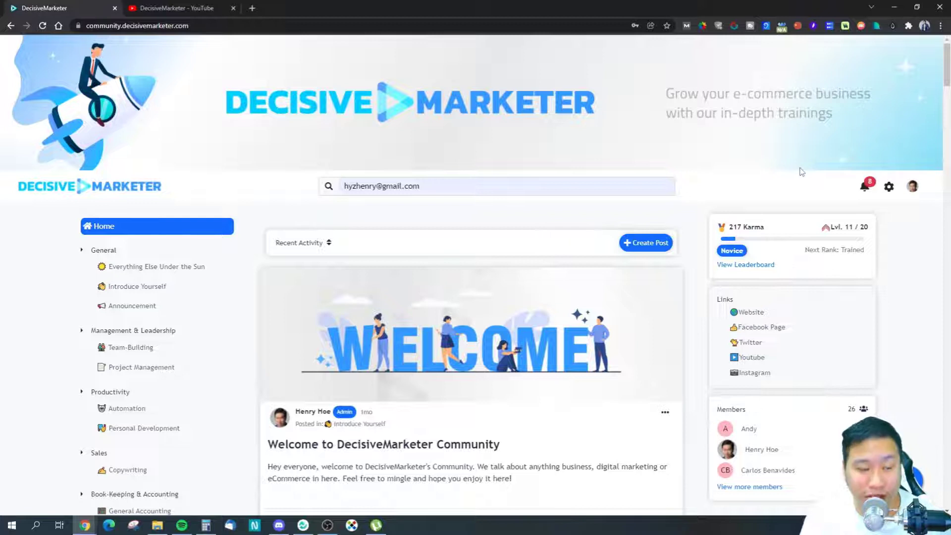
scroll(531, 328, down, 4)
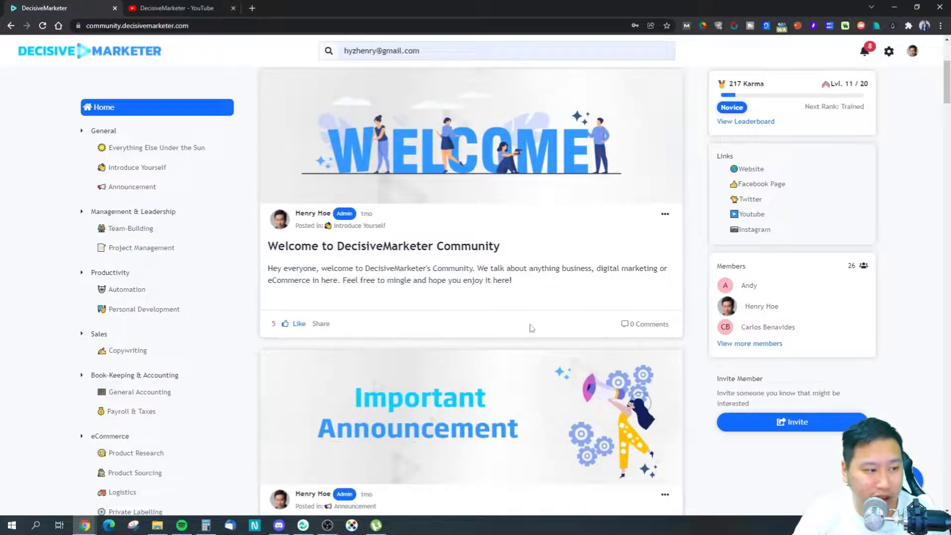
drag(937, 102, 938, 71)
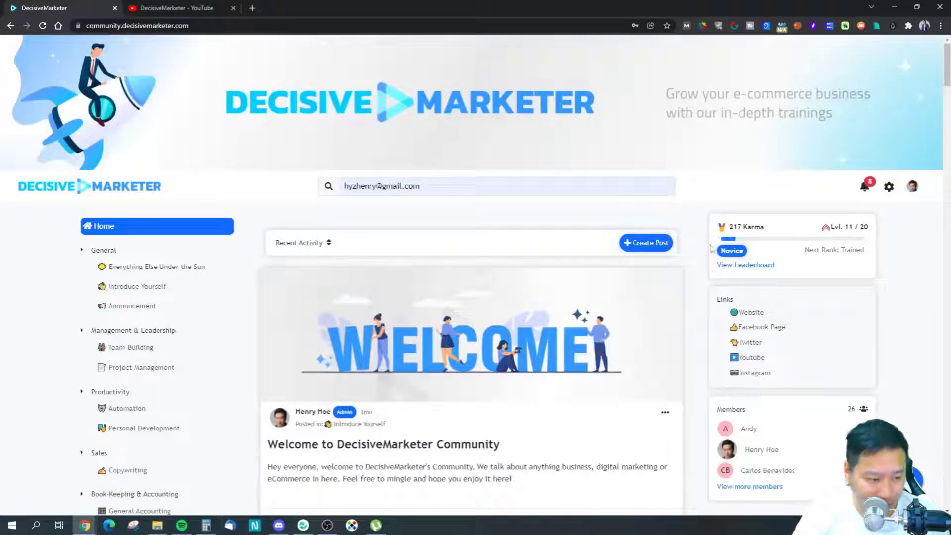
scroll(656, 272, down, 4)
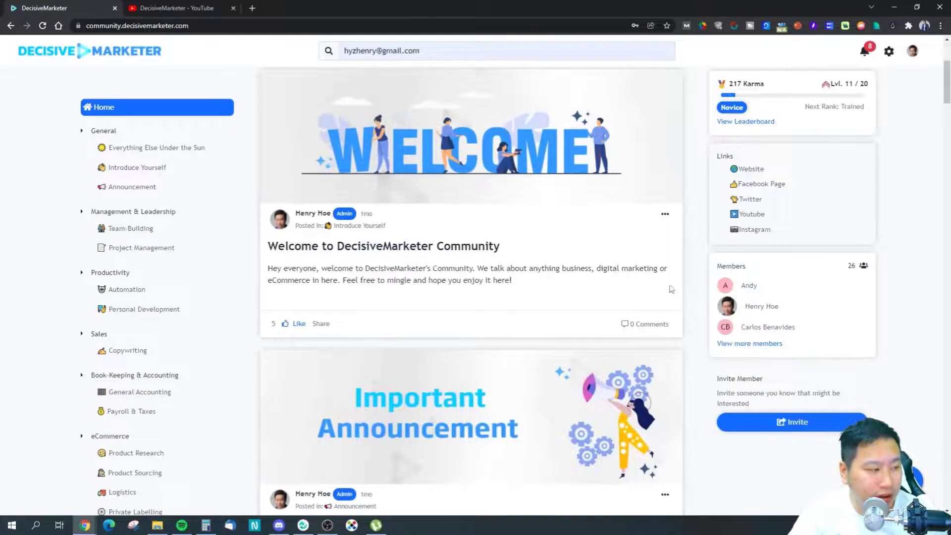
scroll(714, 212, up, 3)
click(733, 217)
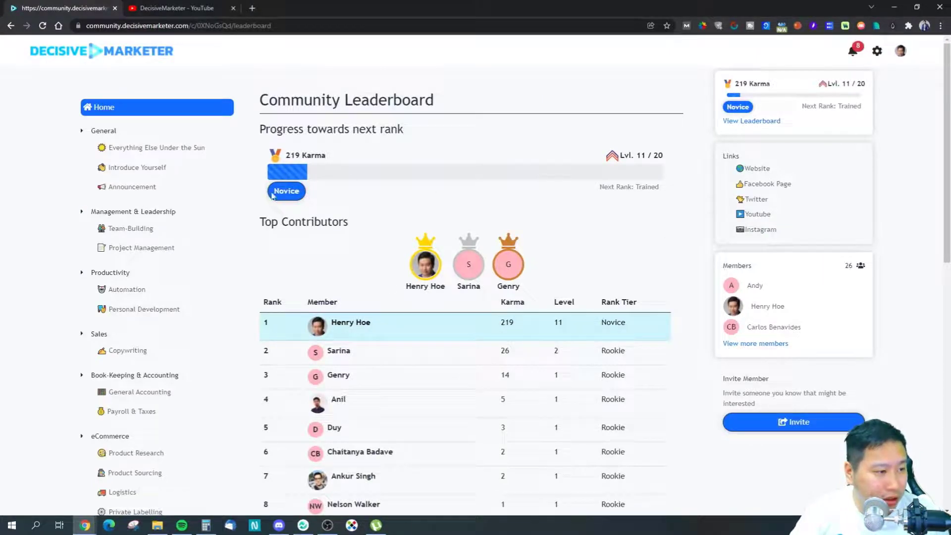
Step: Scroll the leaderboard's rank table, then follow a Links-panel link to the community members page
scroll(380, 244, down, 3)
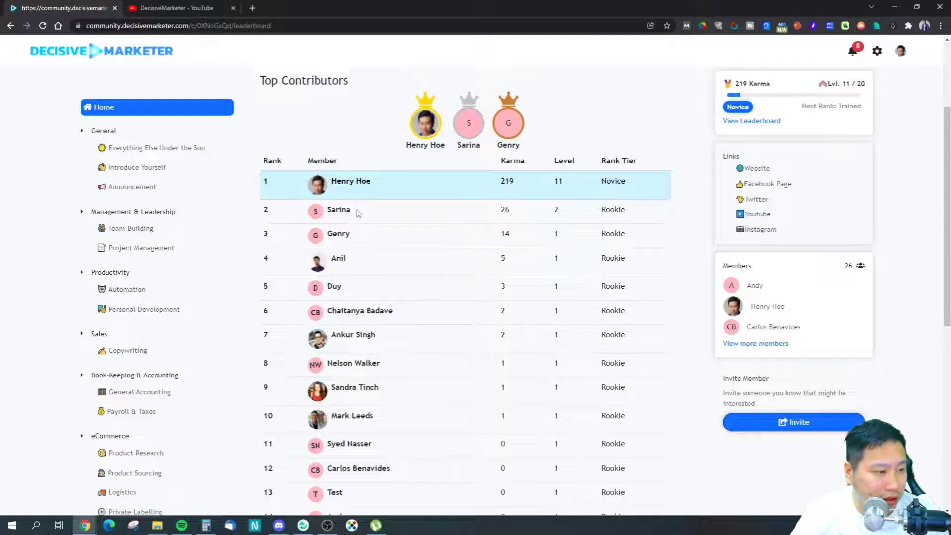
scroll(362, 218, up, 3)
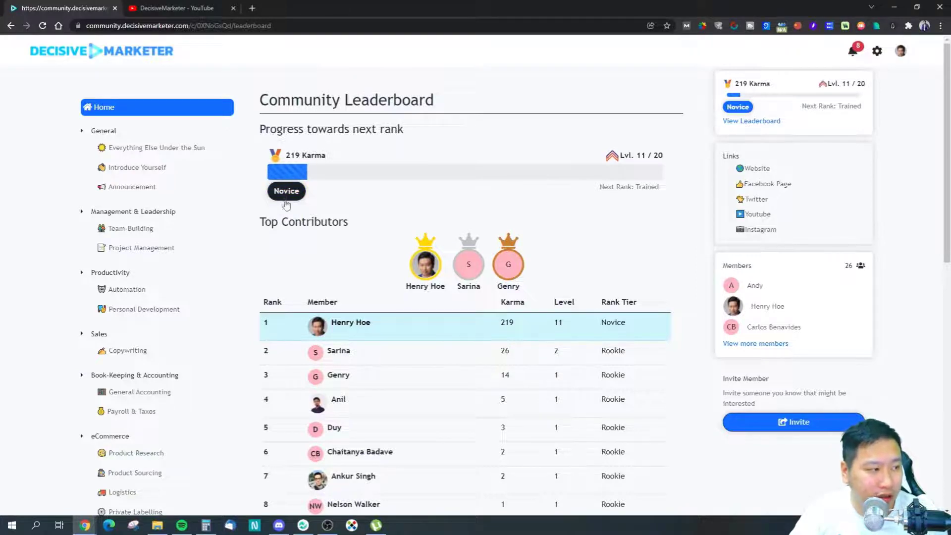
drag(637, 189, 659, 188)
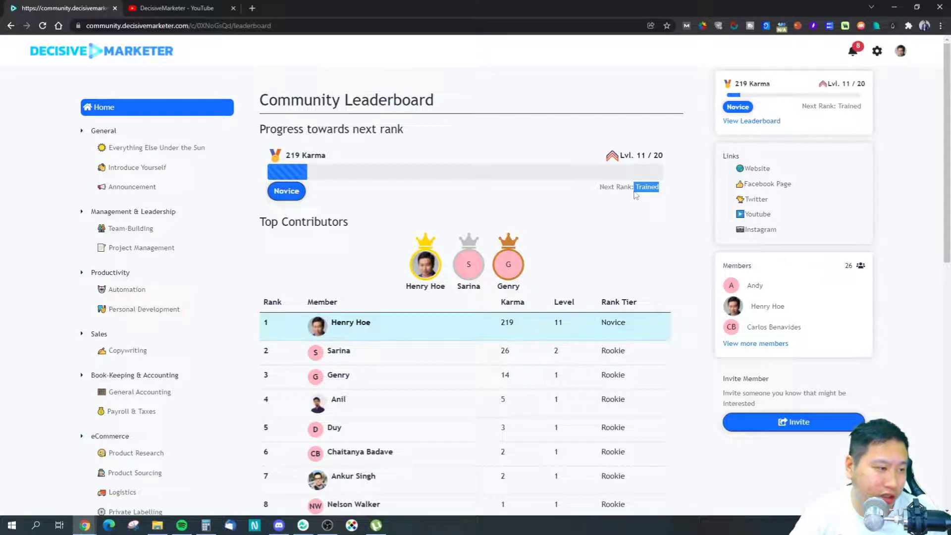
scroll(466, 308, down, 10)
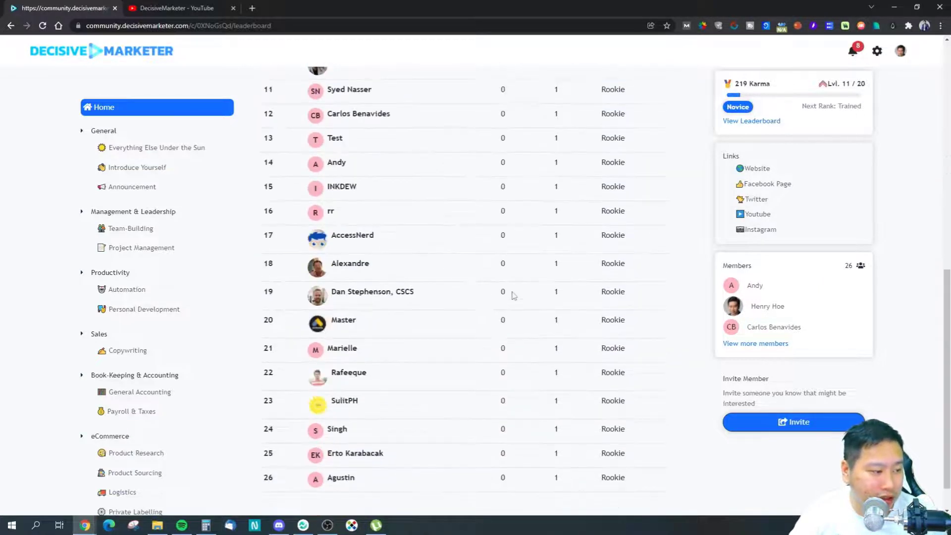
scroll(511, 295, up, 7)
scroll(515, 300, up, 3)
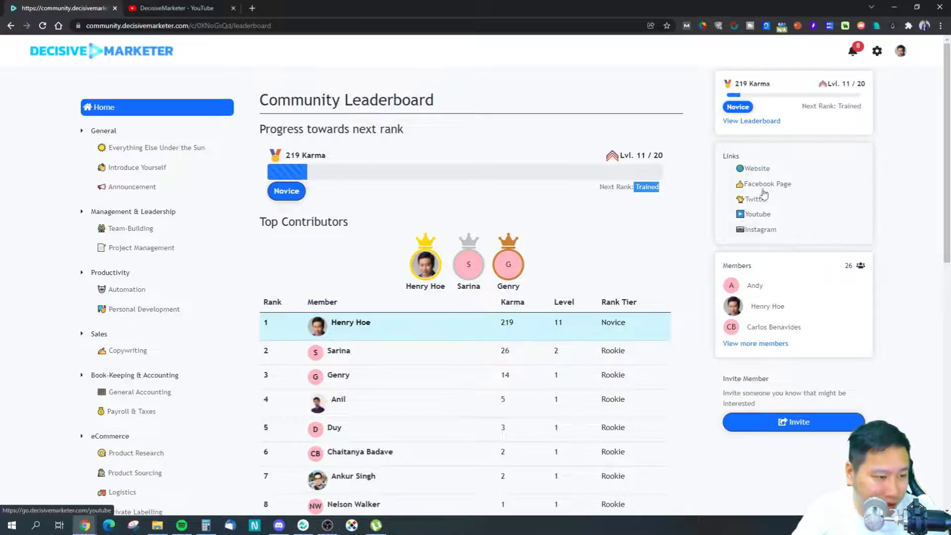
click(744, 345)
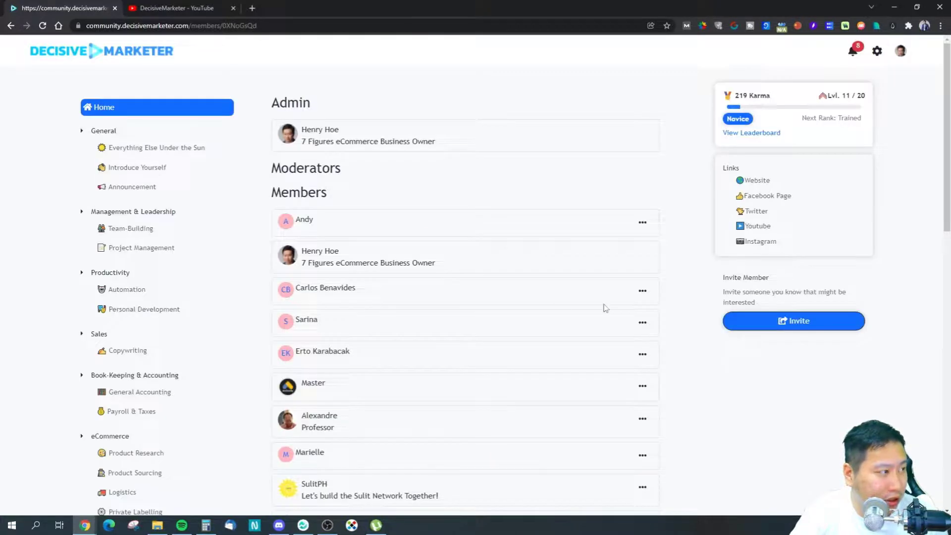
Step: Browse the member list, open and dismiss the Invite members dialog twice, then return Home
scroll(473, 317, down, 5)
scroll(477, 318, up, 5)
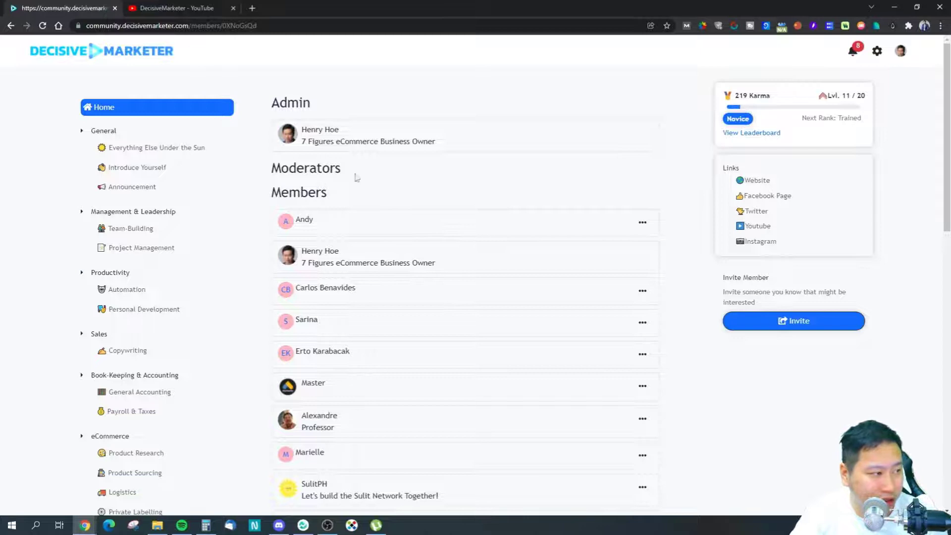
scroll(469, 229, down, 11)
scroll(539, 250, up, 10)
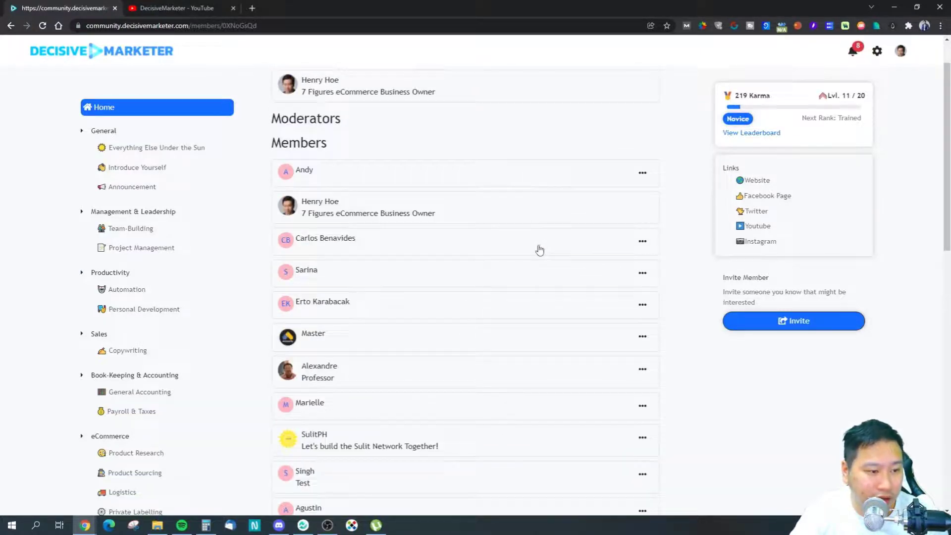
click(755, 329)
click(580, 228)
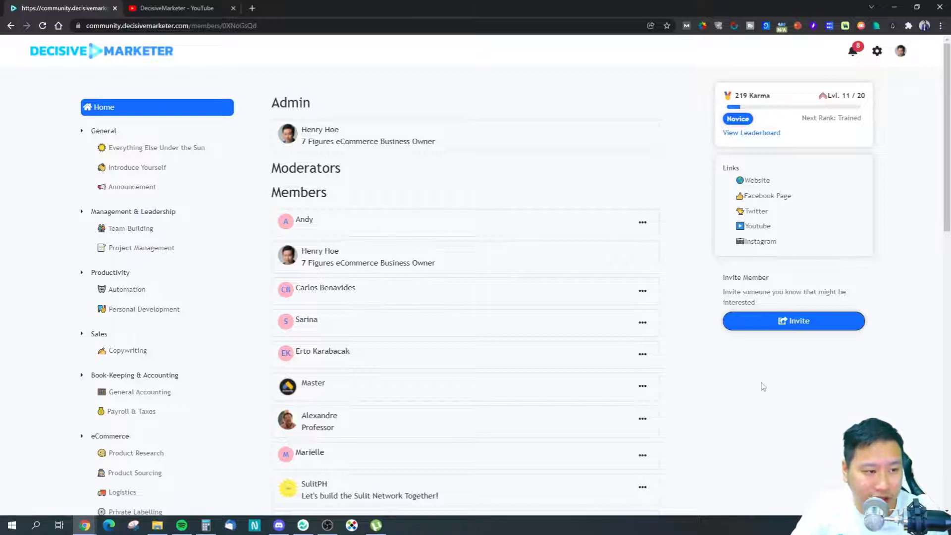
click(802, 322)
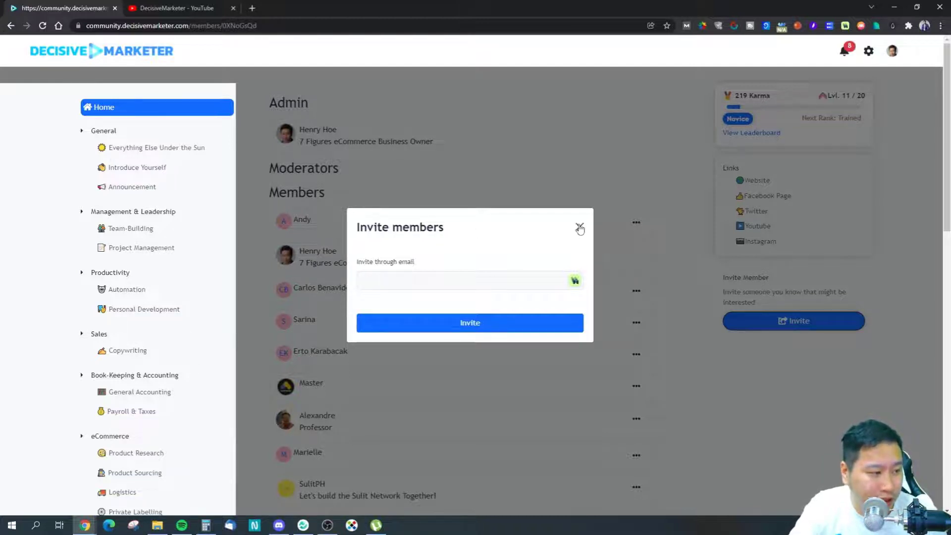
click(580, 228)
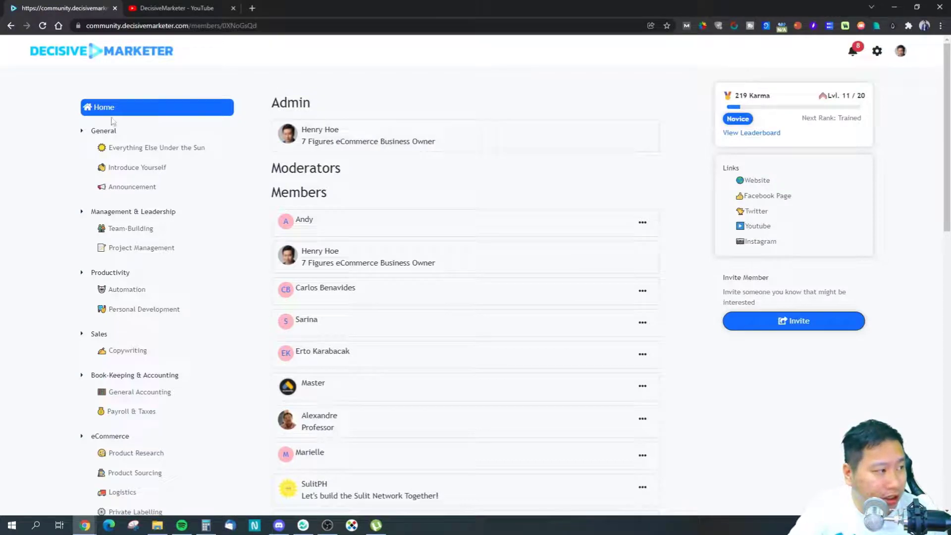
click(99, 110)
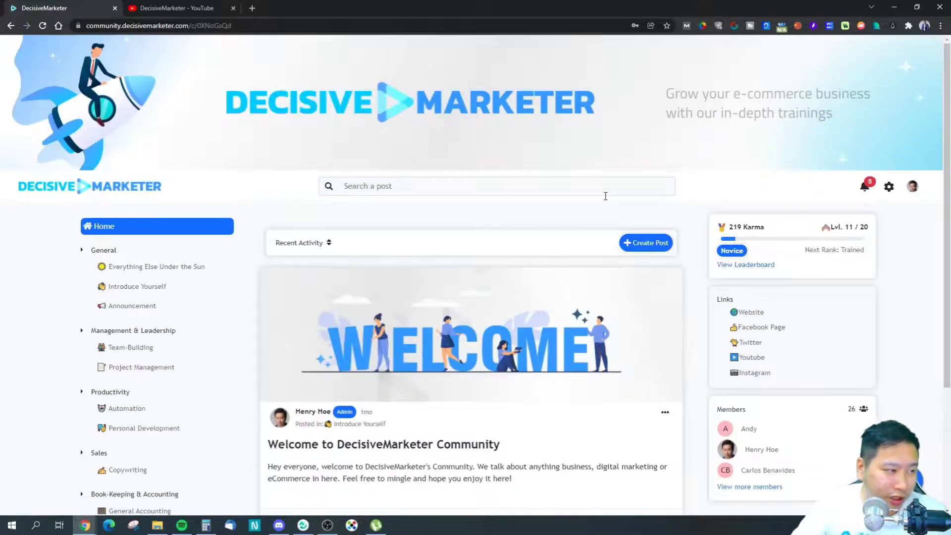
Step: Start a new post and close the Create Post form without posting
click(634, 243)
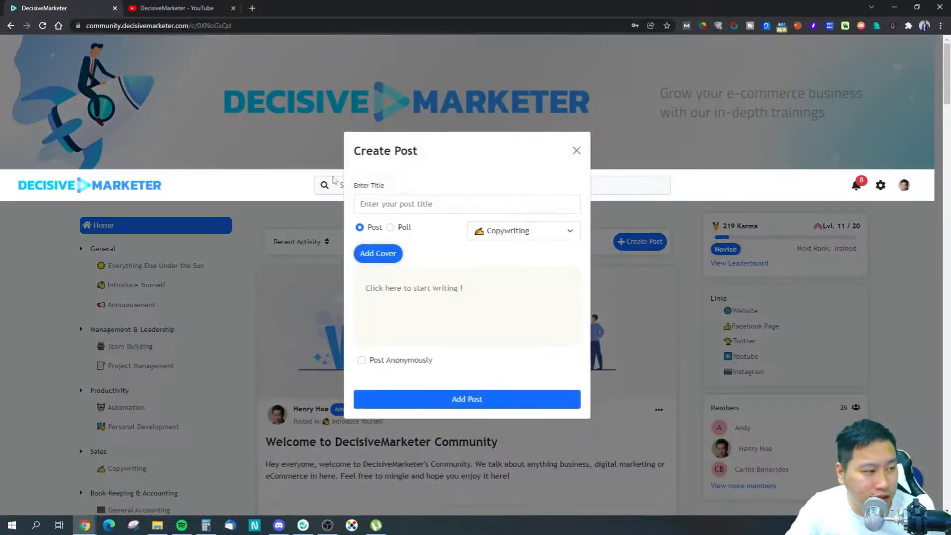
click(576, 150)
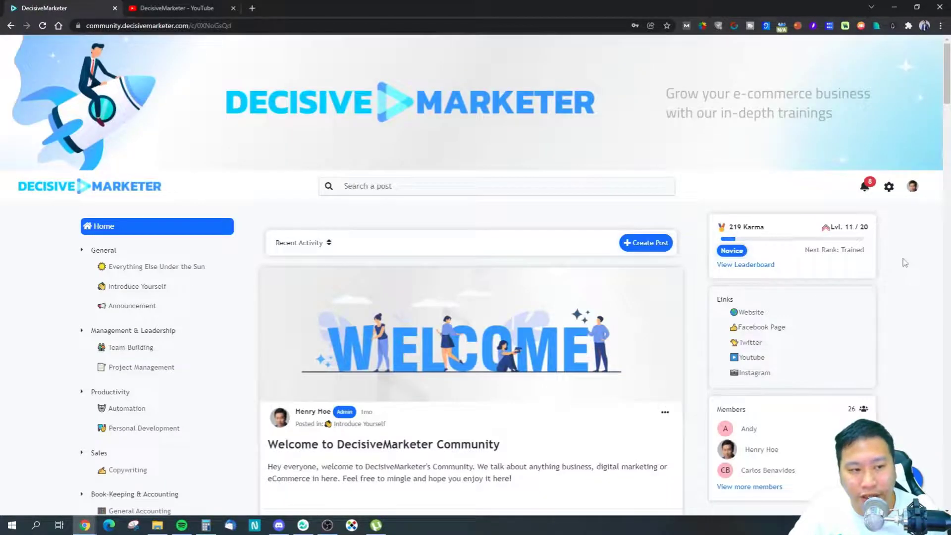
scroll(882, 218, down, 1)
Step: Open the notifications list and follow a comment notification to 'DecisiveMarketer Community is now live!'
click(863, 140)
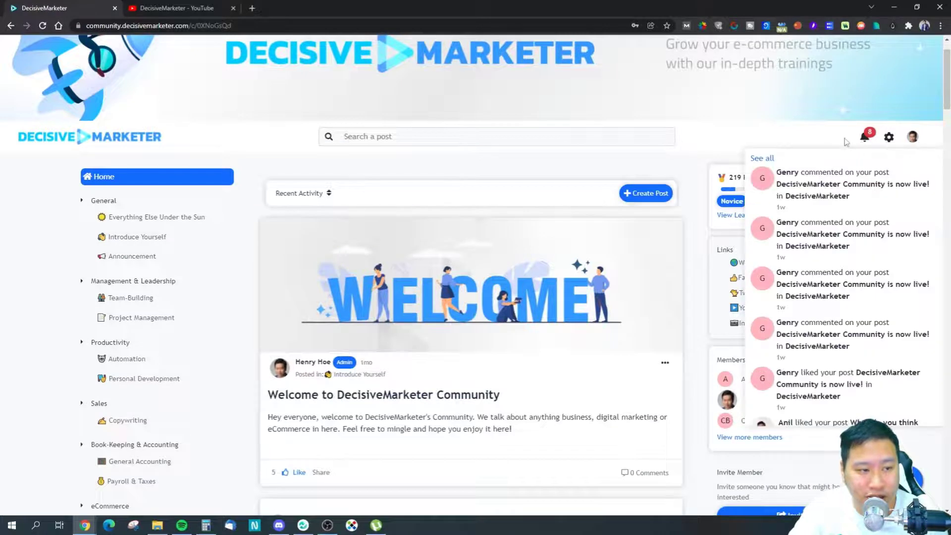
click(862, 140)
click(864, 143)
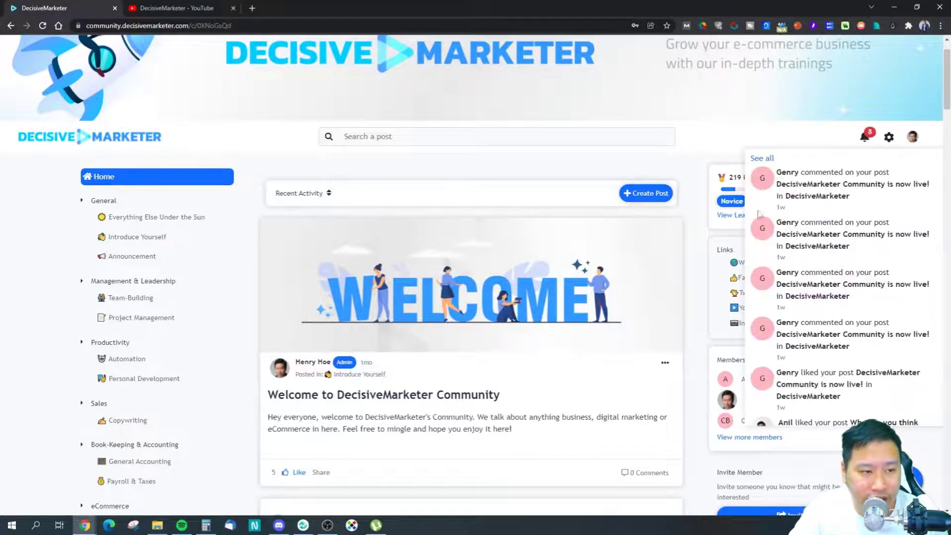
scroll(807, 341, down, 3)
scroll(809, 342, up, 3)
scroll(805, 331, down, 4)
scroll(804, 331, up, 4)
scroll(803, 331, up, 1)
scroll(837, 339, down, 4)
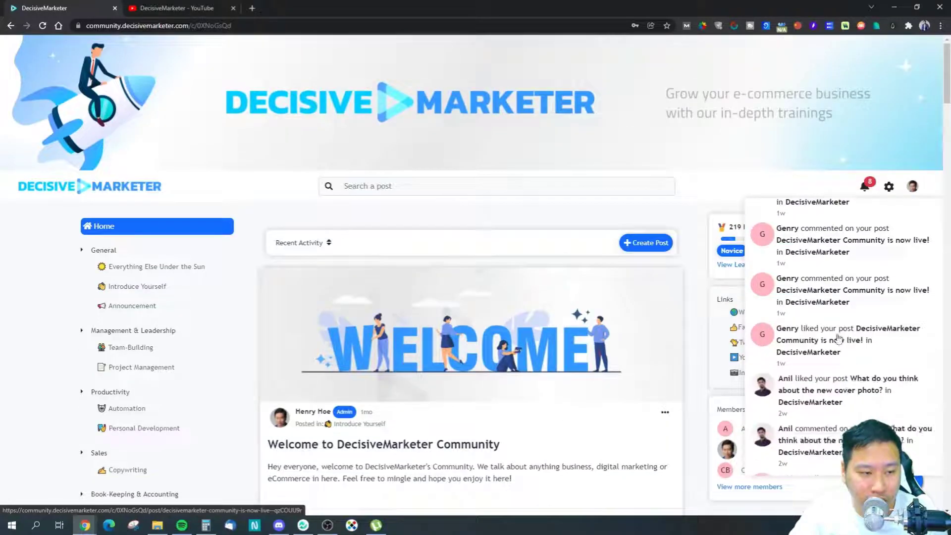
scroll(833, 340, up, 4)
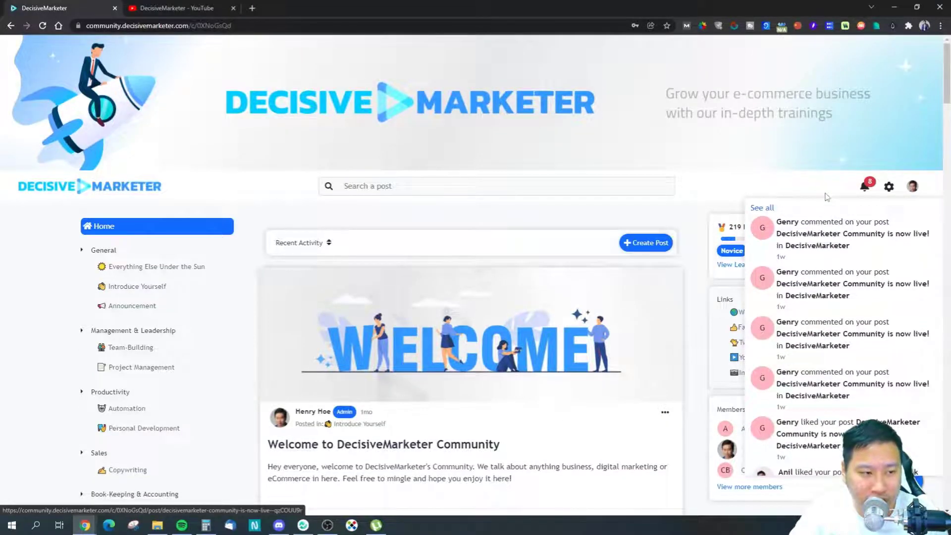
click(816, 249)
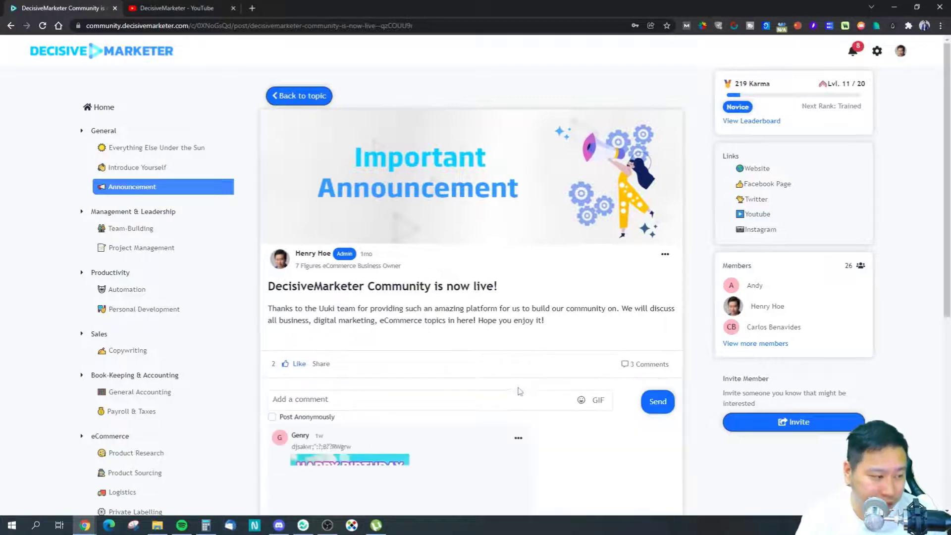
Step: Check the notifications list again, then return to the Announcement space
scroll(513, 389, down, 7)
scroll(498, 385, up, 7)
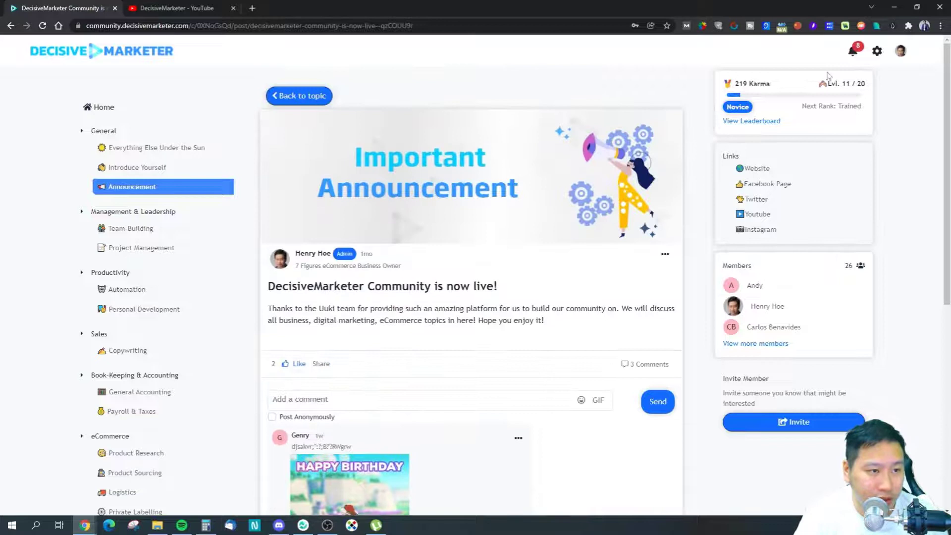
click(852, 54)
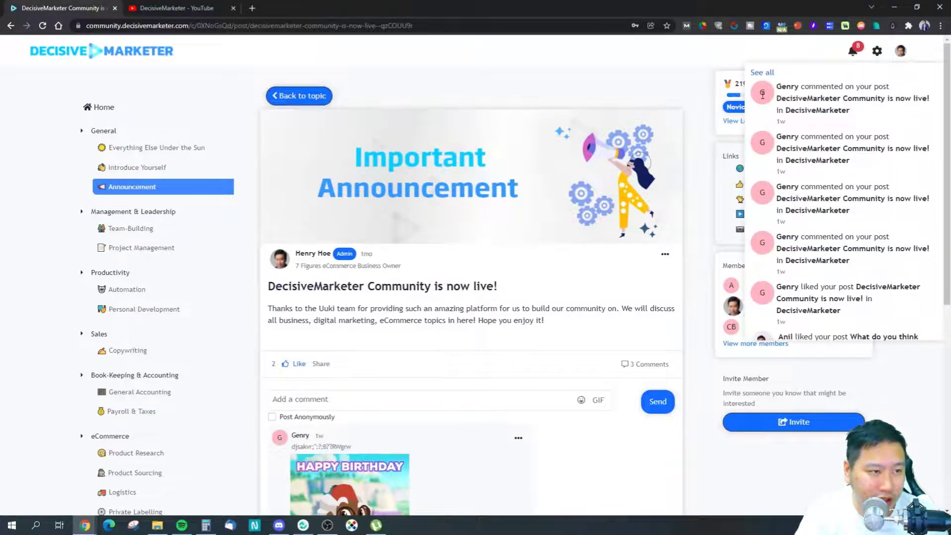
scroll(785, 224, down, 3)
scroll(785, 224, up, 3)
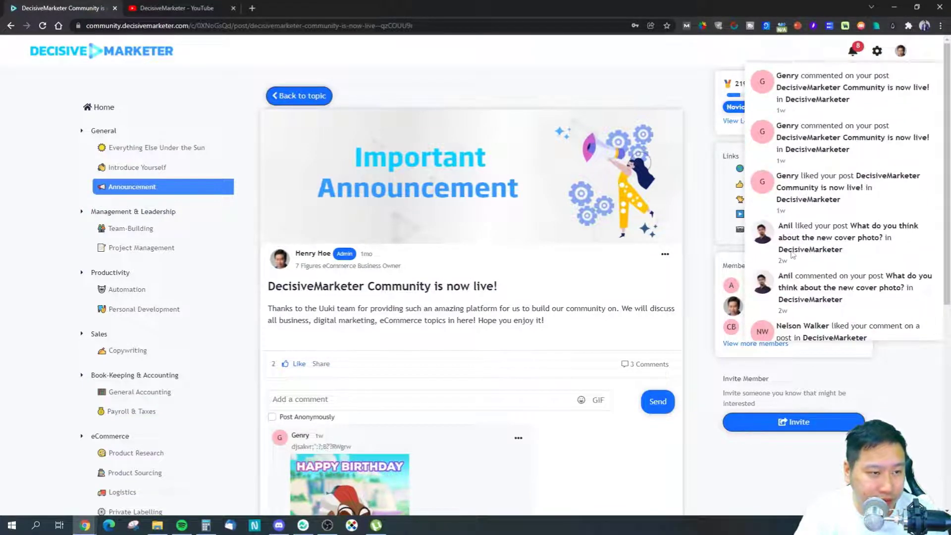
click(855, 51)
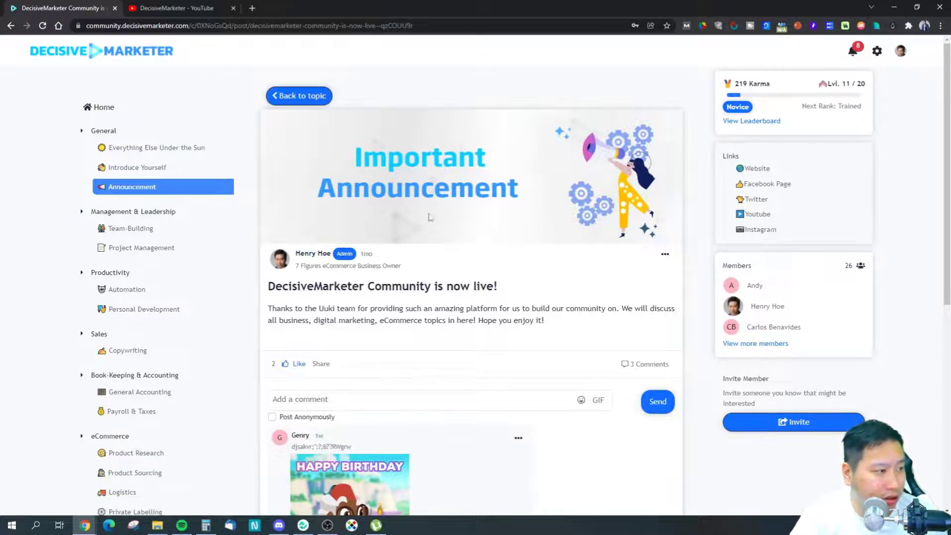
click(303, 96)
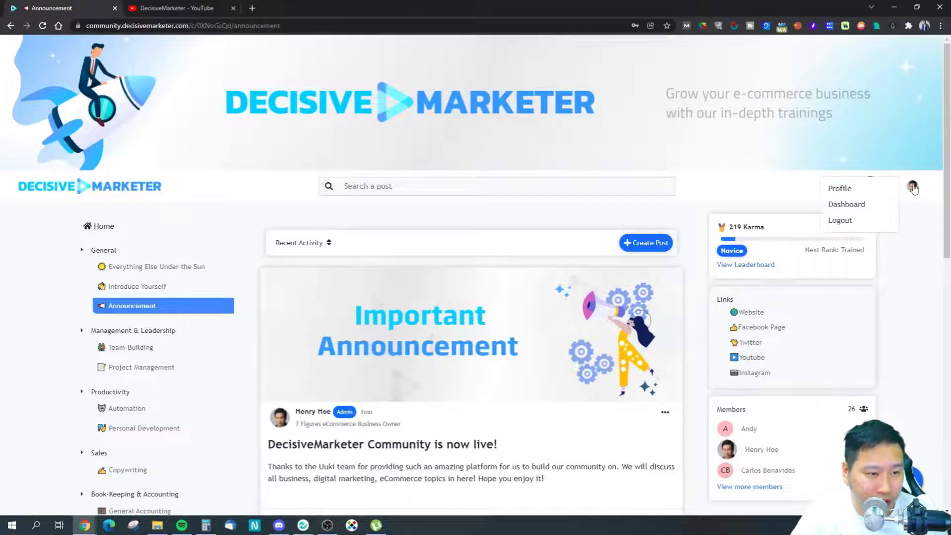
Step: Open the Moderator Dashboard's Get Community Invites page and browse its Space and Member dropdowns without choosing
mouse_move(889, 186)
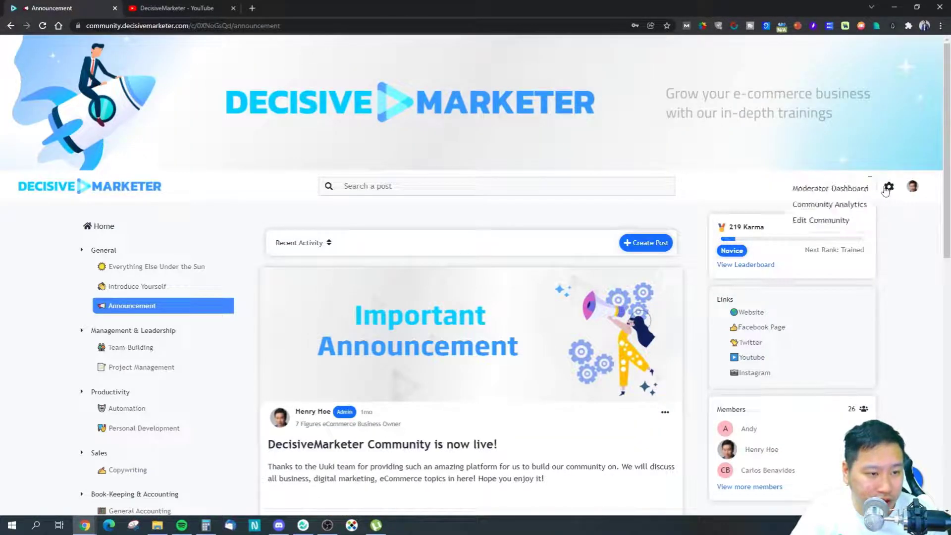
click(837, 190)
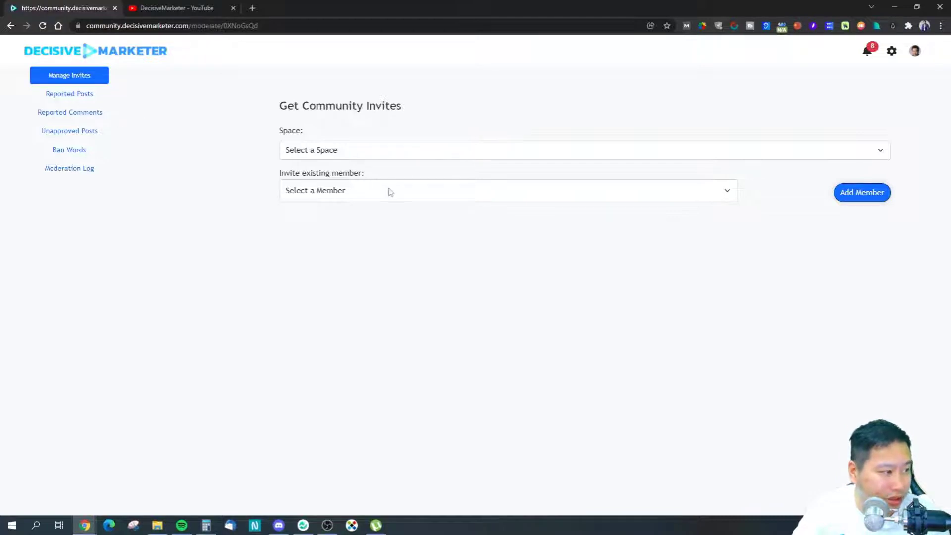
click(324, 194)
click(324, 193)
click(317, 151)
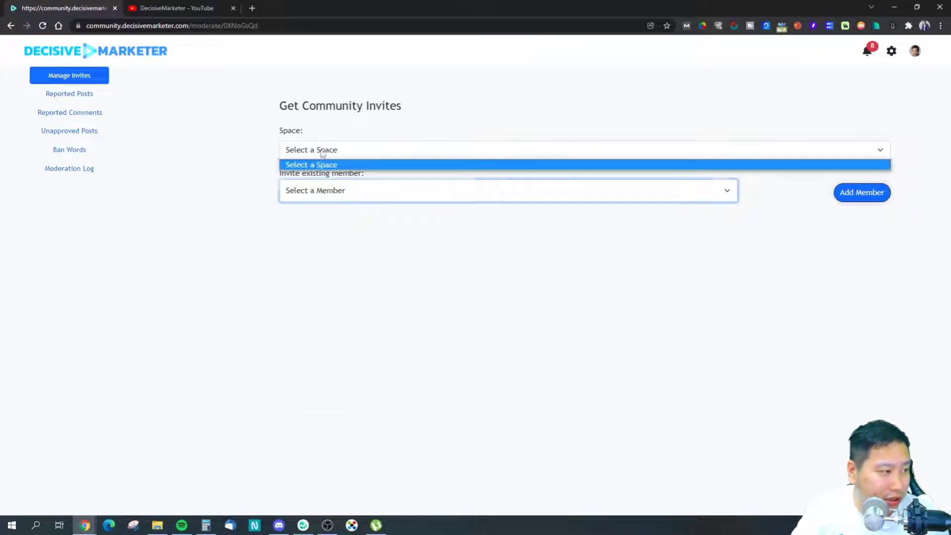
click(318, 155)
click(322, 150)
click(320, 155)
click(304, 188)
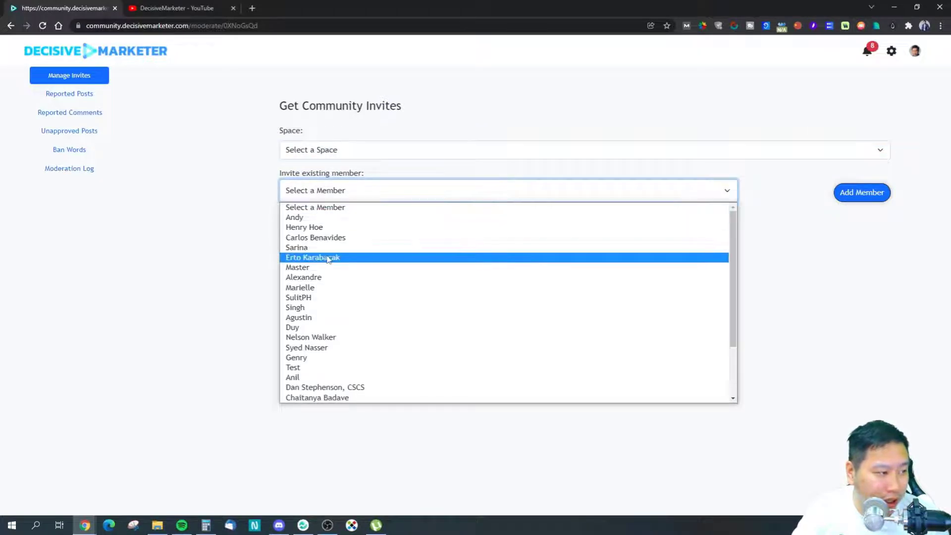
click(335, 205)
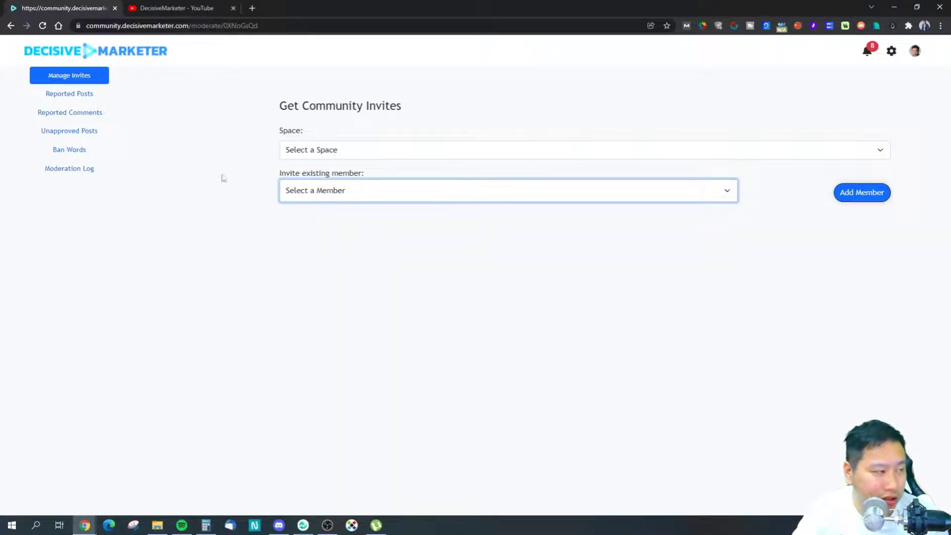
click(892, 55)
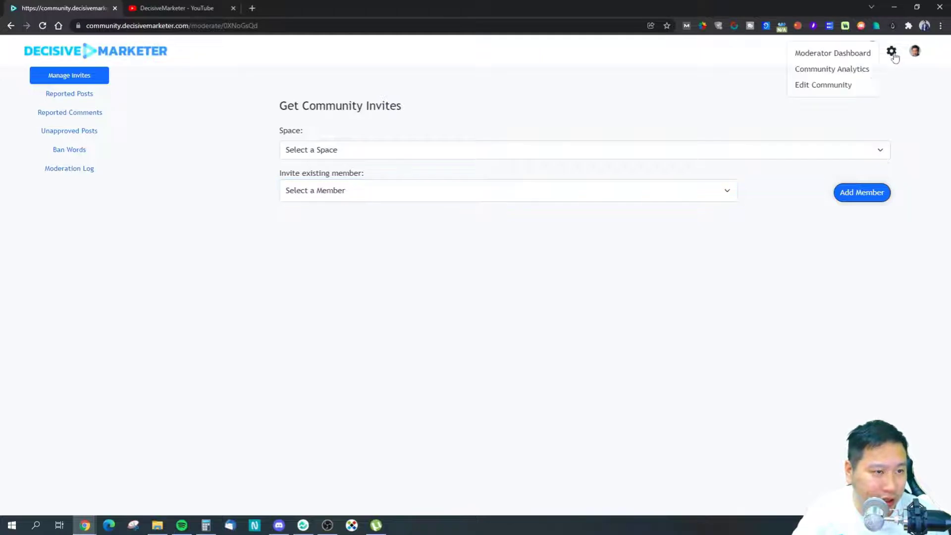
click(838, 88)
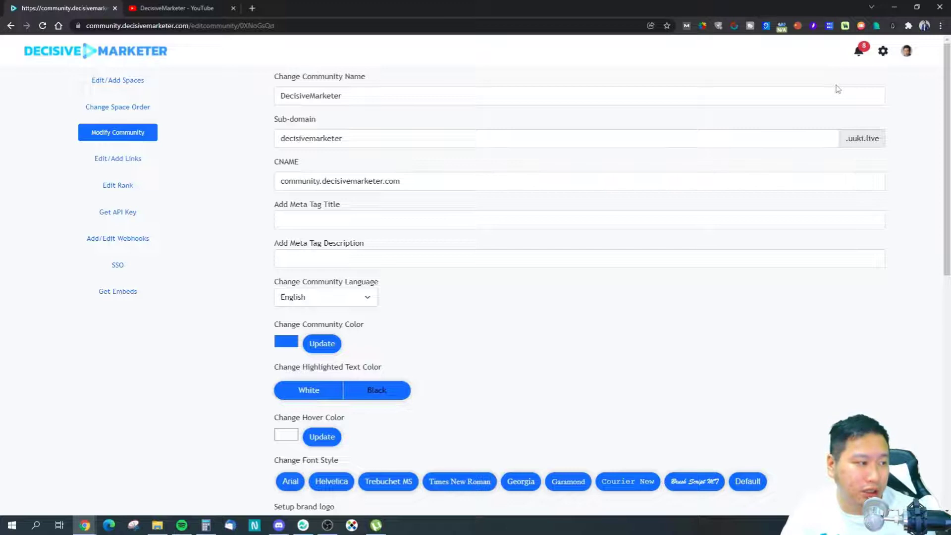
Step: Open Edit/Add Spaces and scroll through the community's list of spaces
click(128, 83)
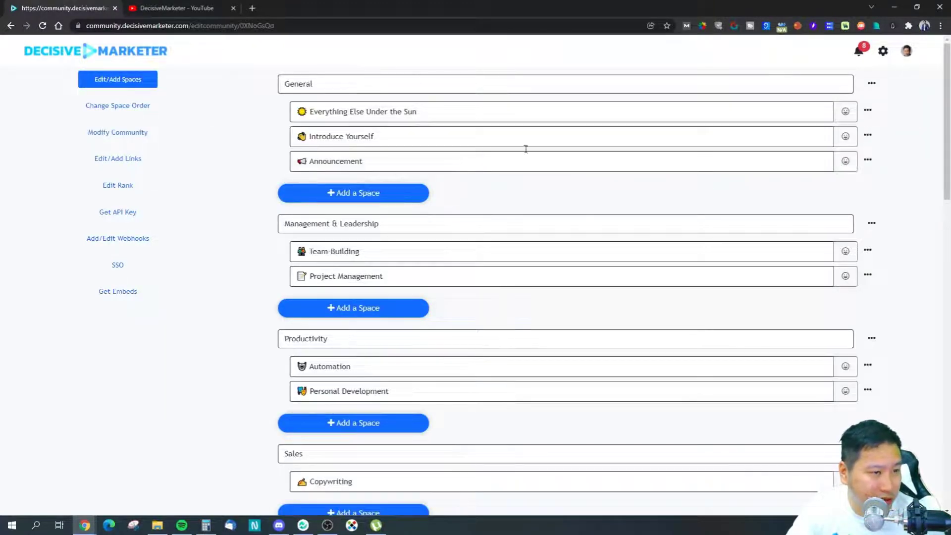
drag(316, 83, 263, 84)
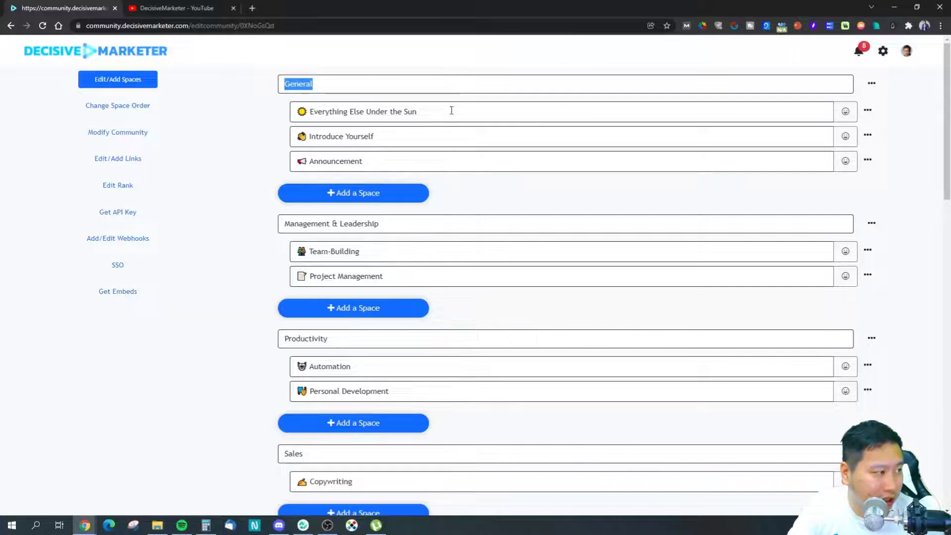
drag(451, 111, 290, 107)
click(269, 159)
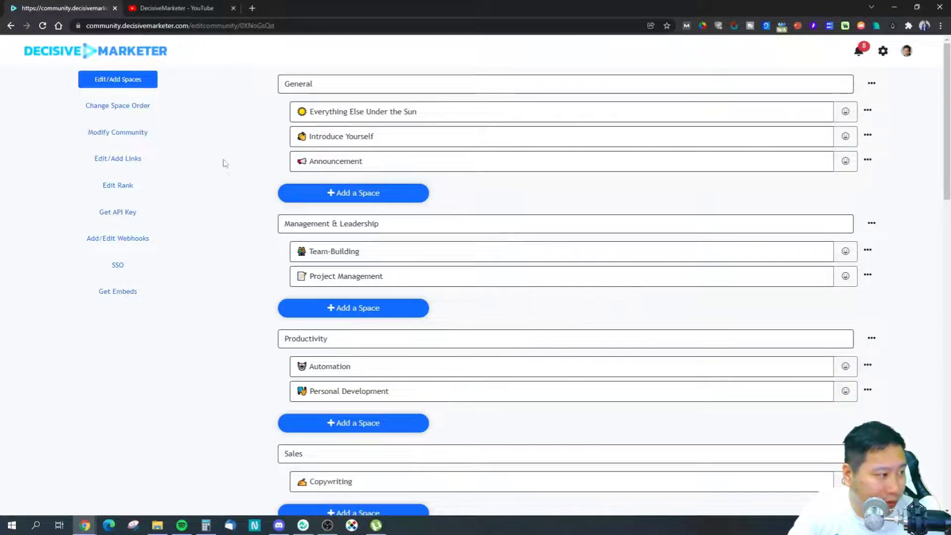
scroll(406, 269, down, 9)
scroll(405, 267, up, 8)
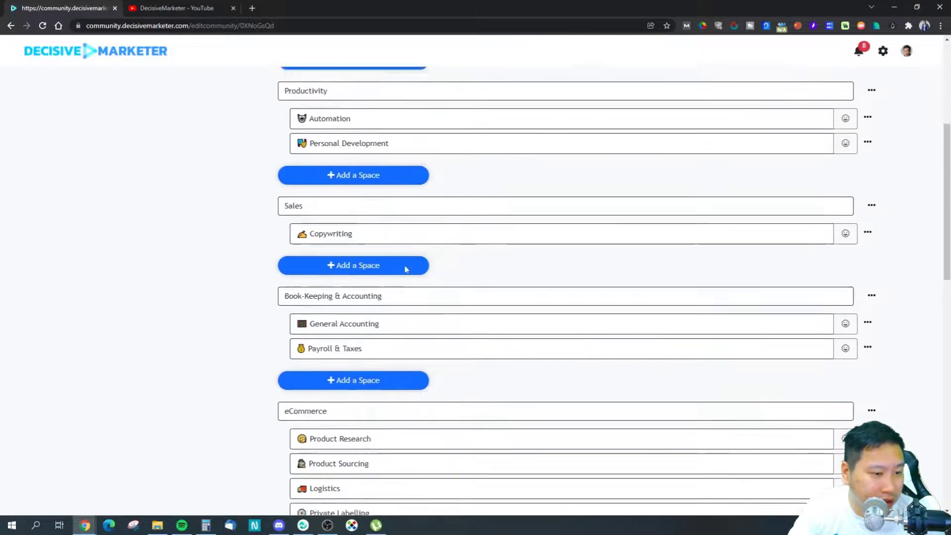
scroll(391, 248, down, 6)
scroll(445, 269, down, 12)
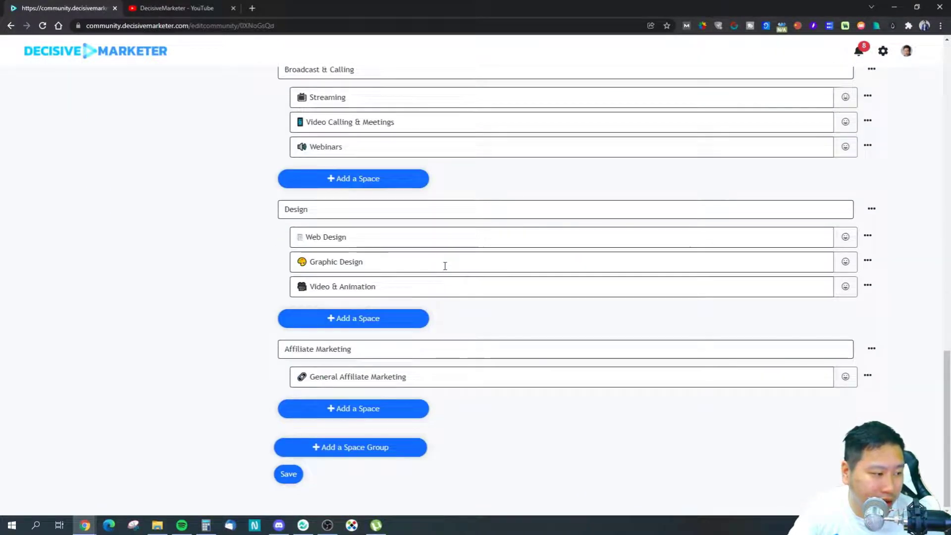
scroll(614, 410, up, 4)
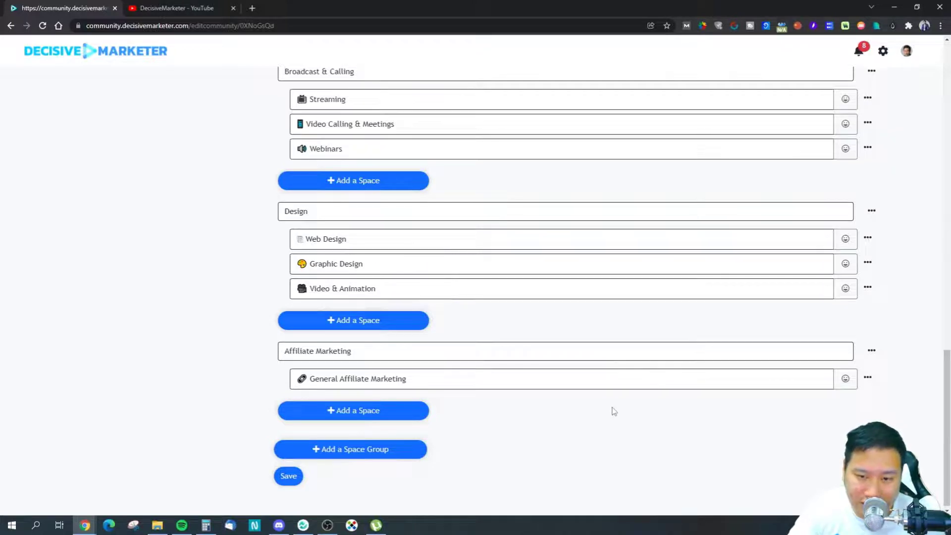
scroll(614, 411, down, 4)
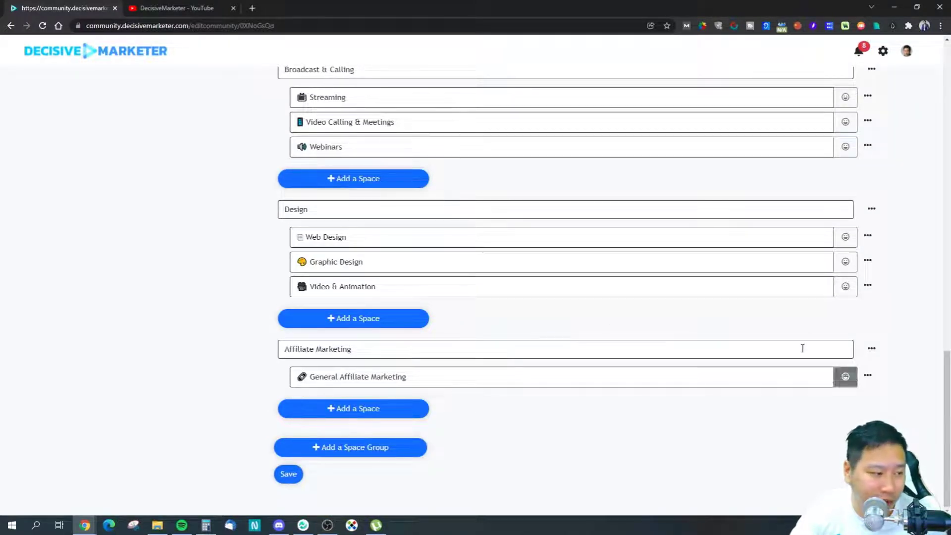
Step: Open and dismiss the General Affiliate Marketing space's options, then switch to Change Space Order
click(867, 375)
click(792, 439)
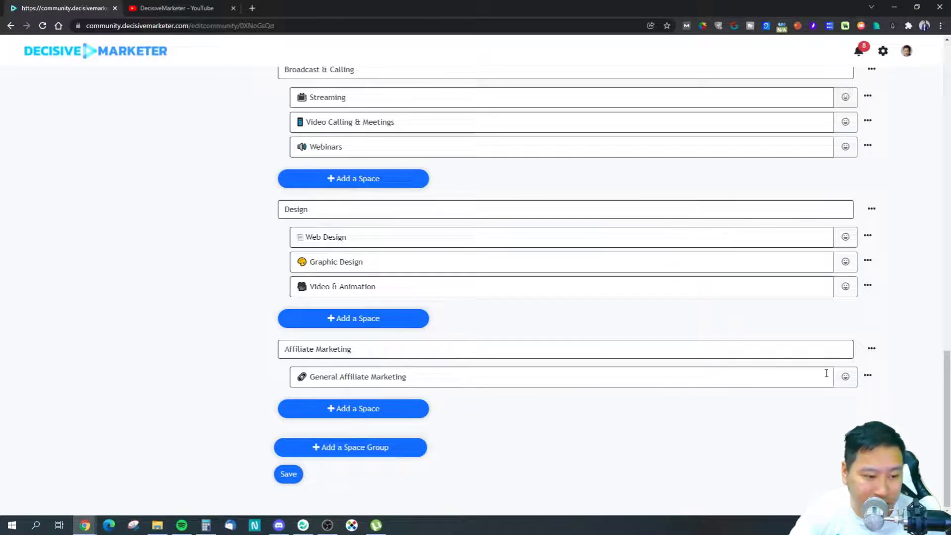
scroll(728, 377, up, 10)
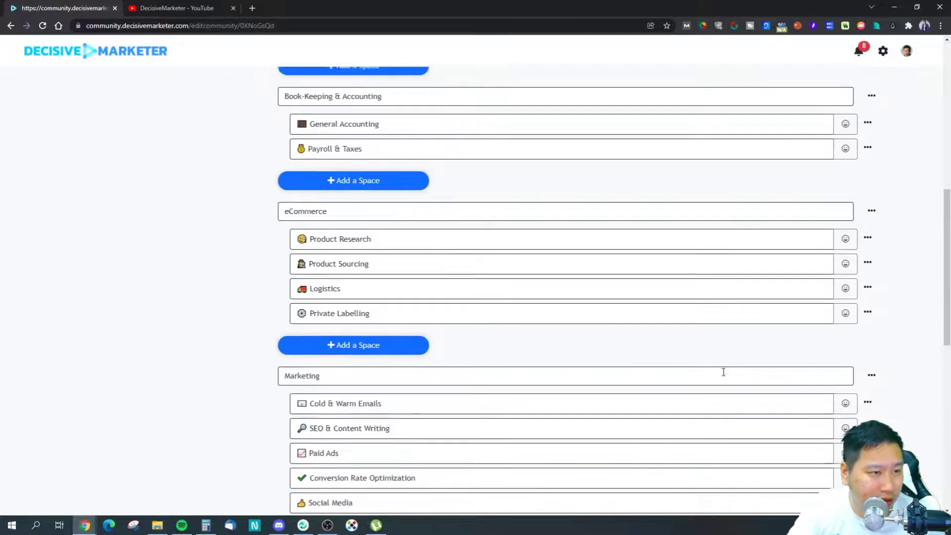
scroll(724, 372, up, 10)
click(132, 108)
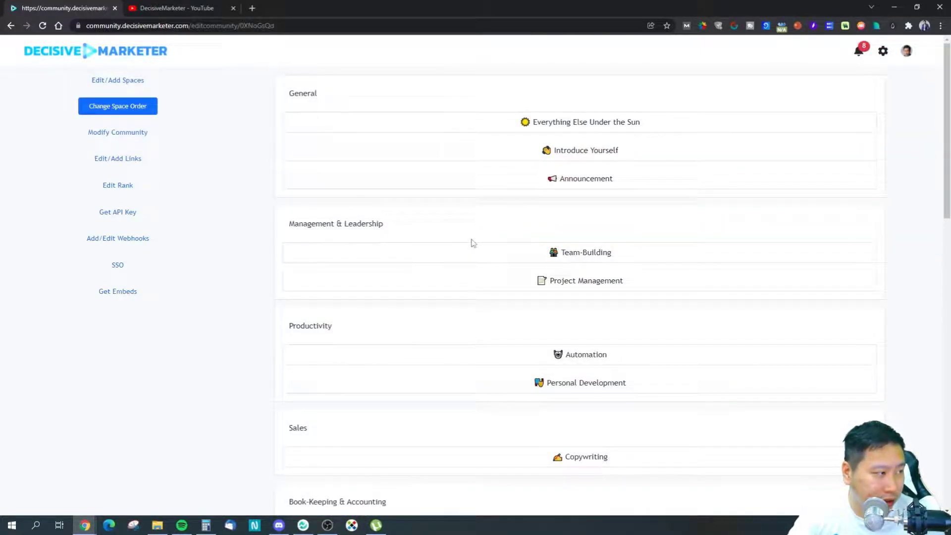
Step: Drag Announcement to the top of General and Introduce Yourself above Everything Else Under the Sun, then save
drag(556, 180, 475, 126)
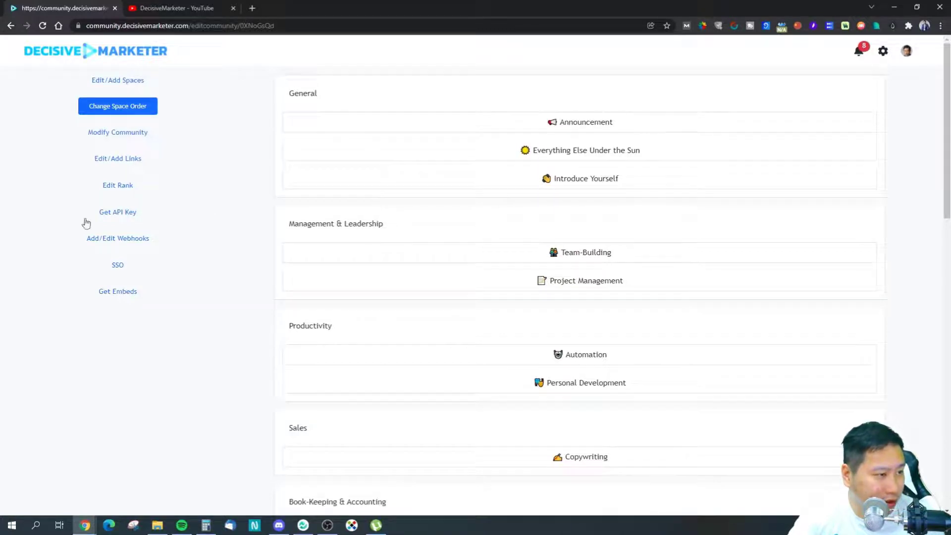
drag(526, 188, 512, 149)
scroll(424, 278, down, 15)
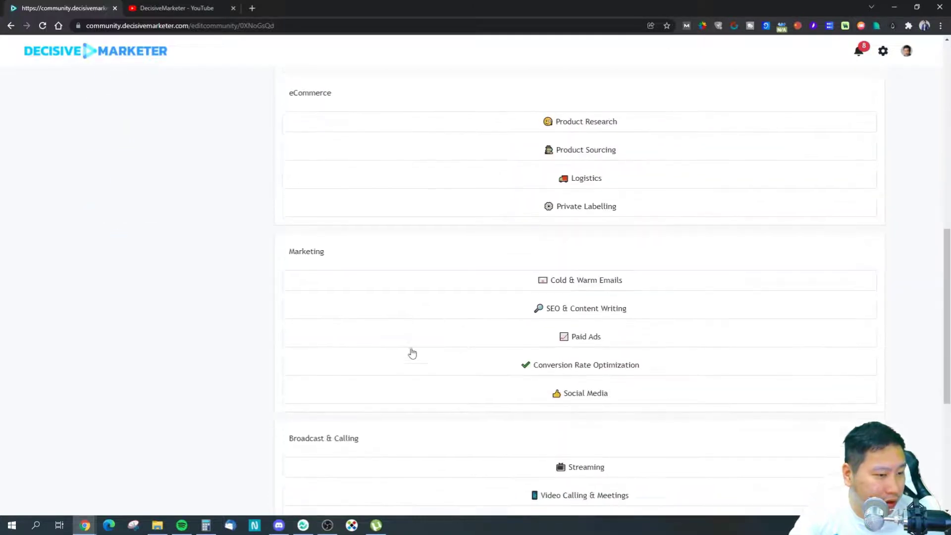
click(281, 479)
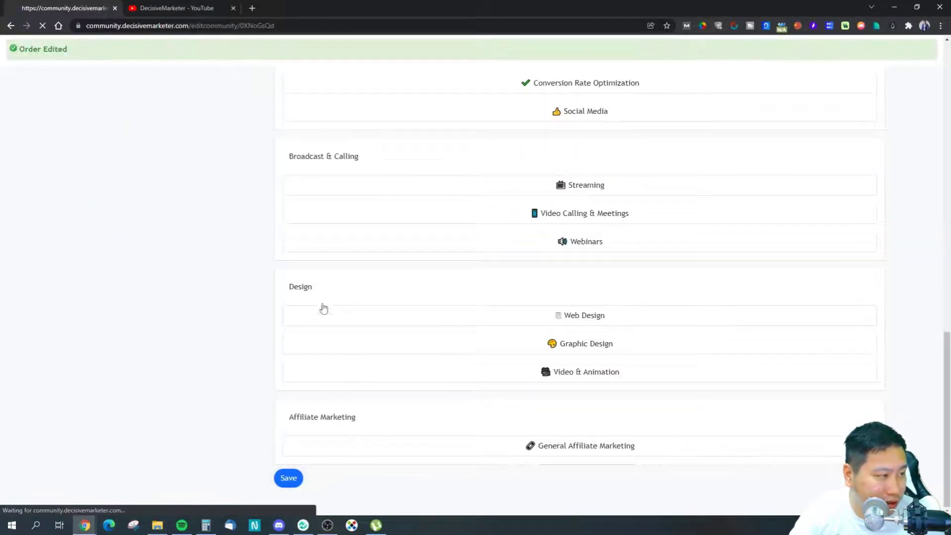
scroll(208, 228, up, 12)
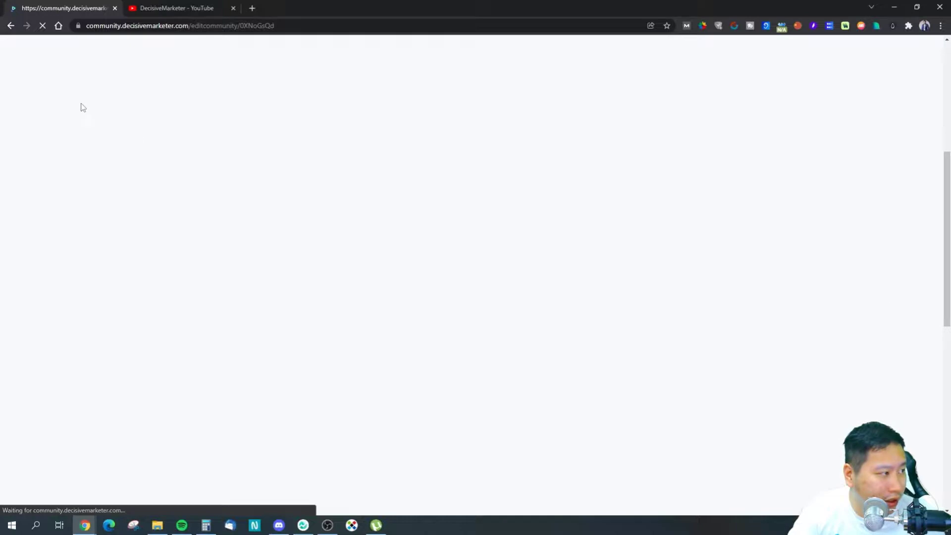
Step: Scroll through the Modify Community settings form, then return to Edit/Add Spaces
scroll(214, 202, up, 5)
scroll(216, 202, up, 1)
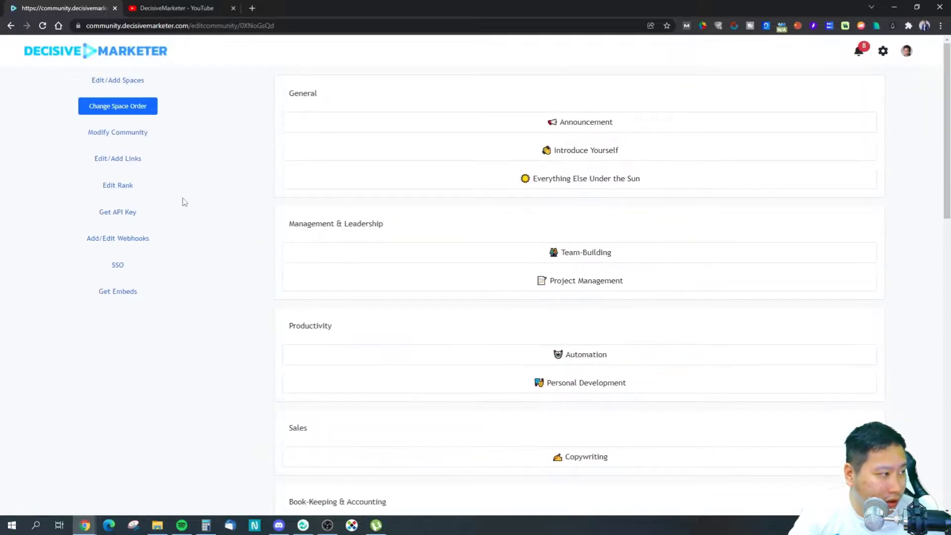
click(127, 133)
scroll(504, 331, down, 9)
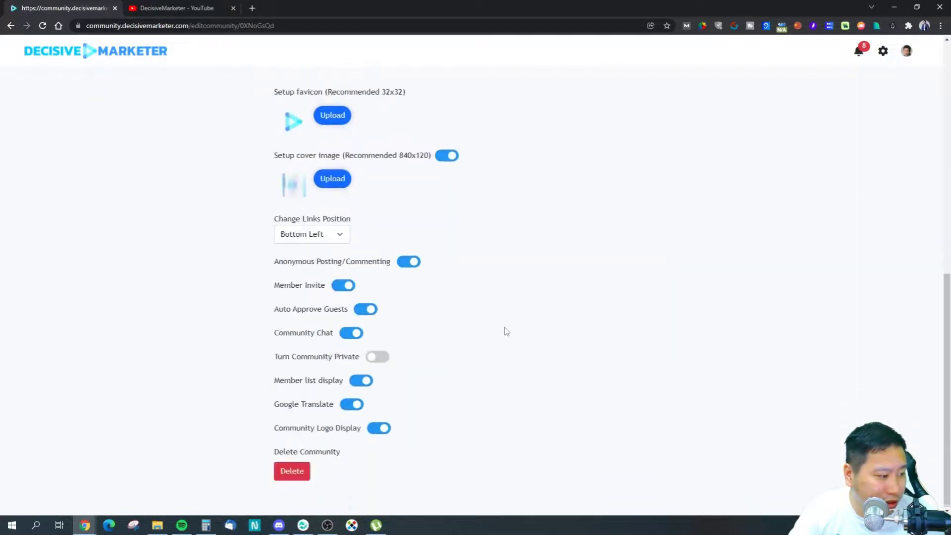
scroll(397, 378, up, 9)
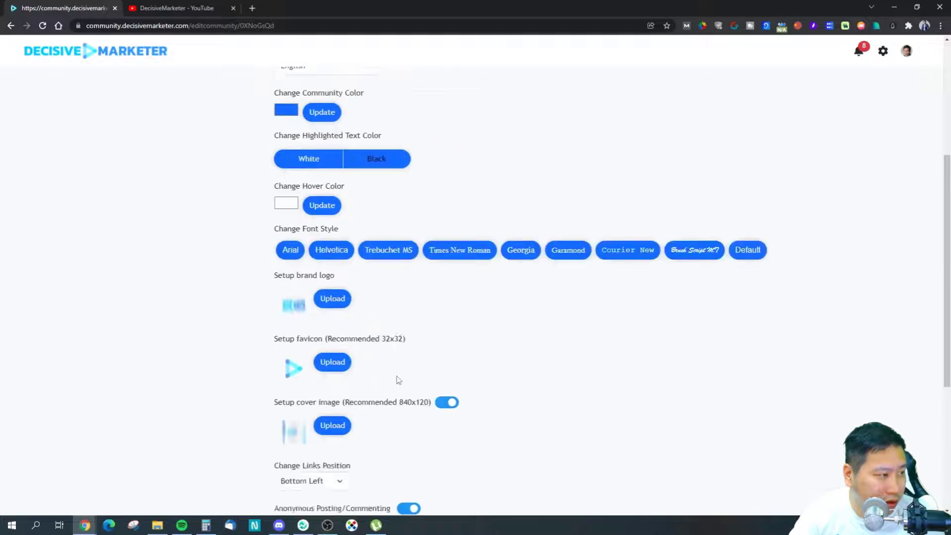
click(118, 80)
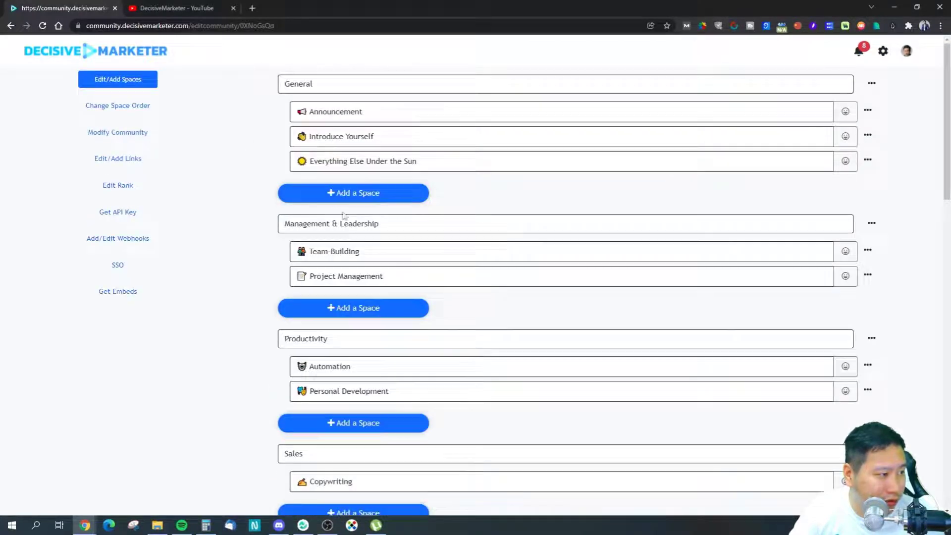
Step: Switch off Make Space Private in Everything Else Under the Sun's Edit Space dialog and close it
click(868, 160)
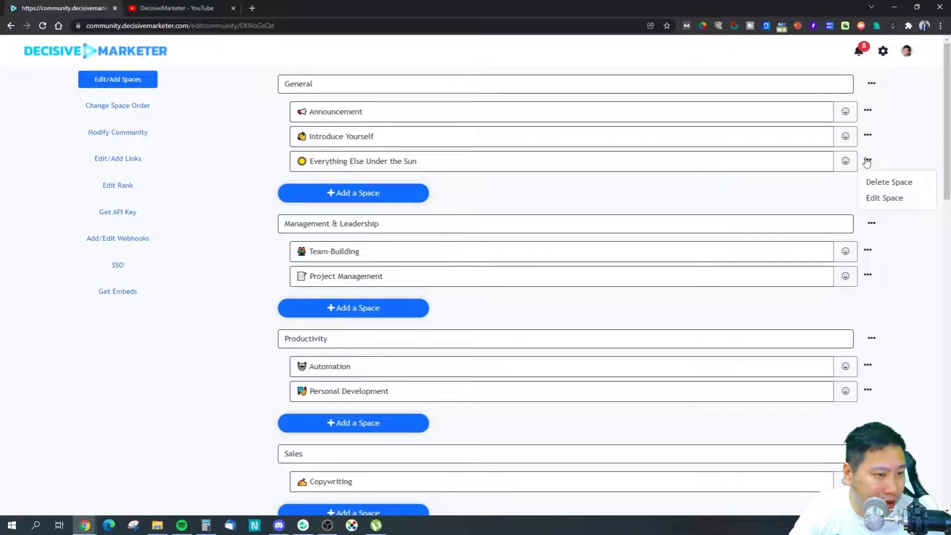
click(875, 198)
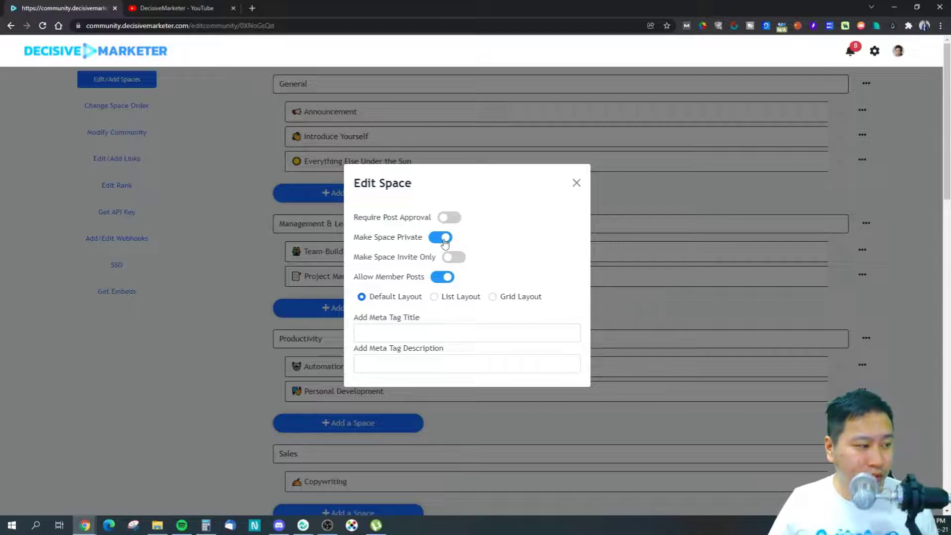
click(444, 240)
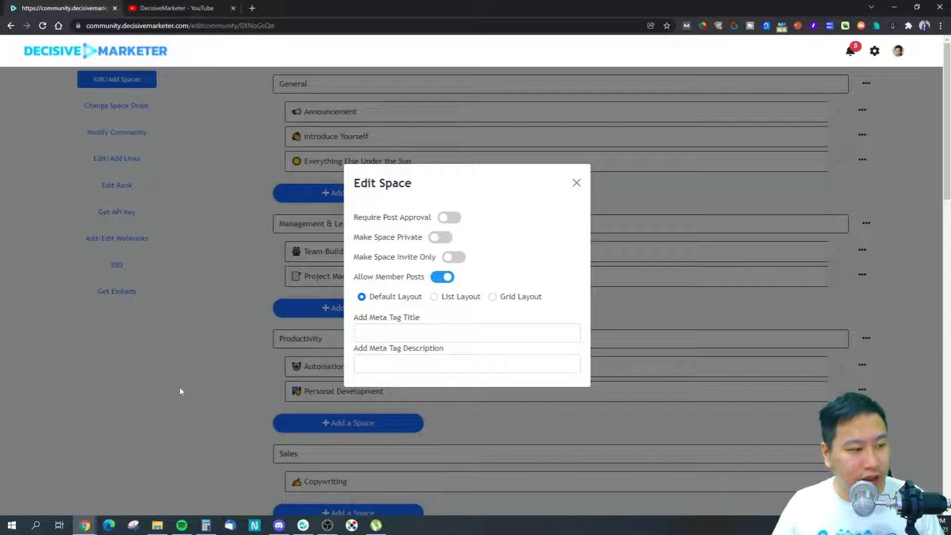
drag(378, 256, 421, 257)
click(401, 279)
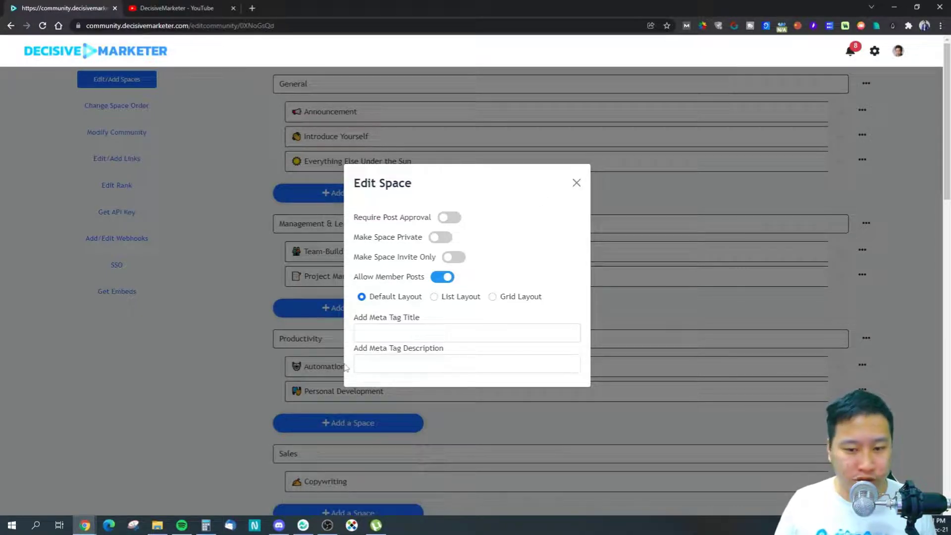
scroll(519, 218, down, 3)
scroll(509, 246, up, 3)
click(577, 182)
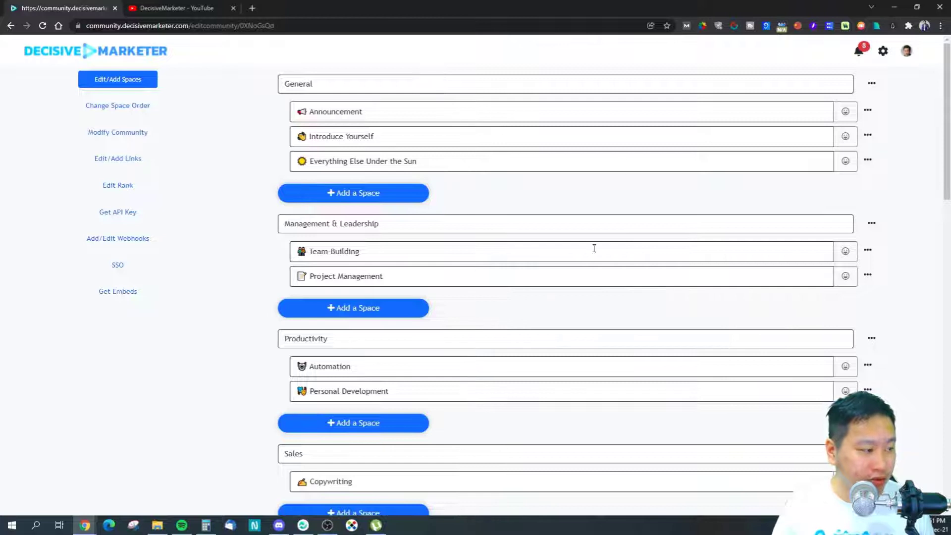
Step: Scroll to Sales and turn off Make Space Private in Copywriting's Edit Space dialog
scroll(631, 330, down, 5)
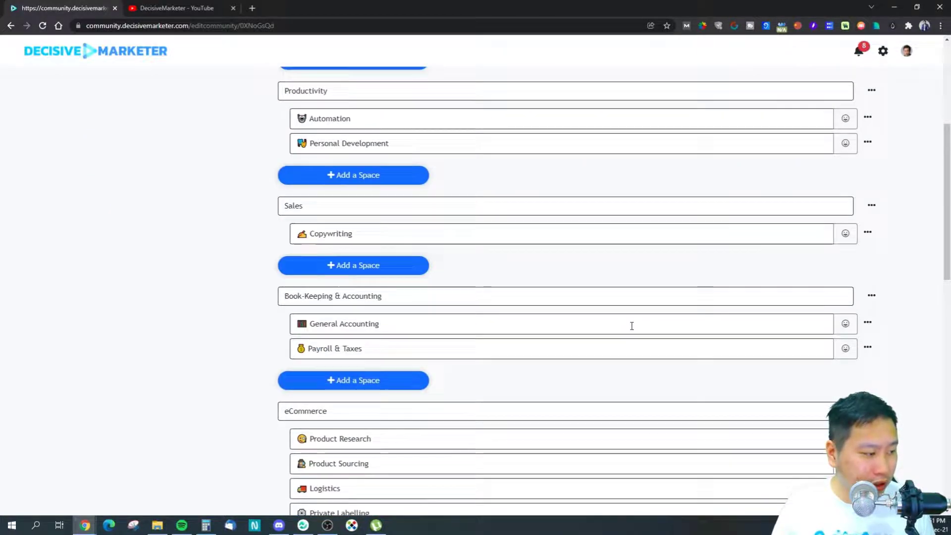
scroll(631, 326, down, 4)
scroll(631, 322, up, 7)
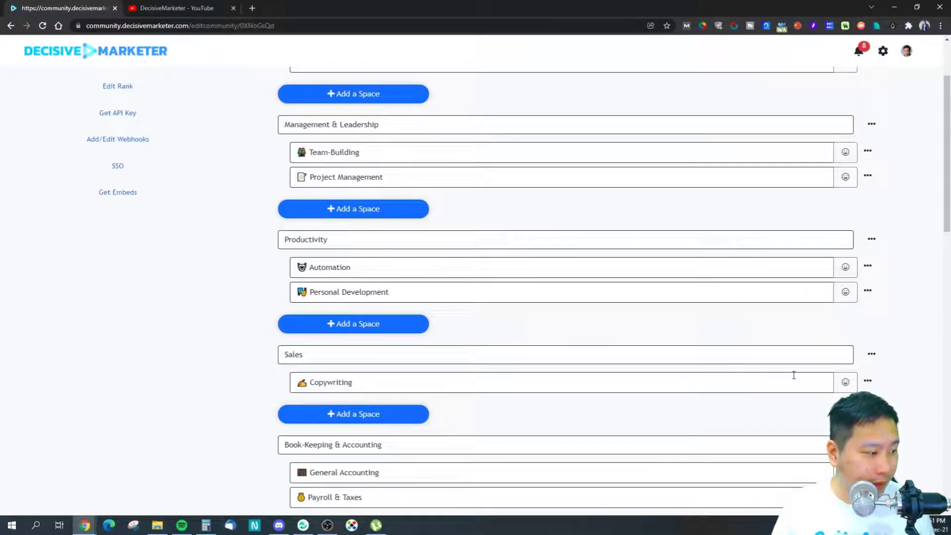
click(898, 424)
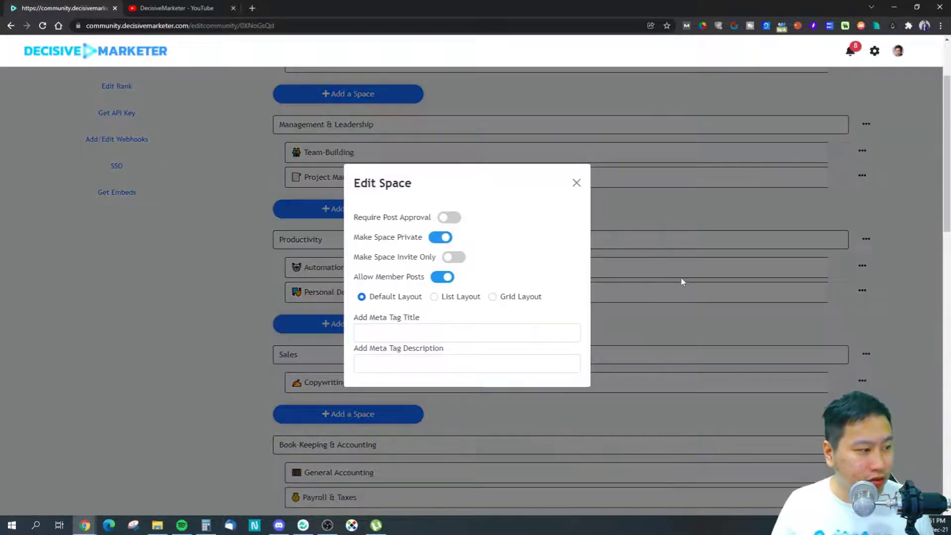
click(437, 239)
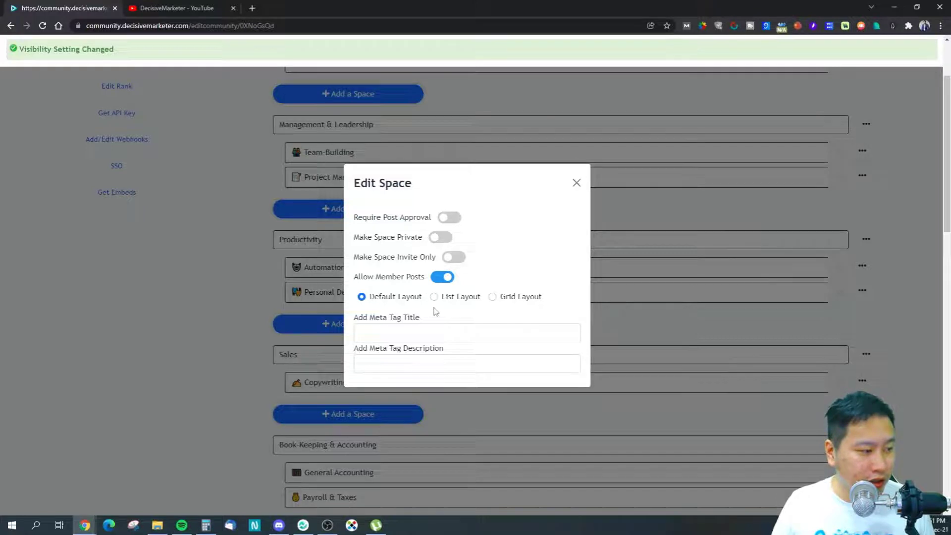
click(577, 183)
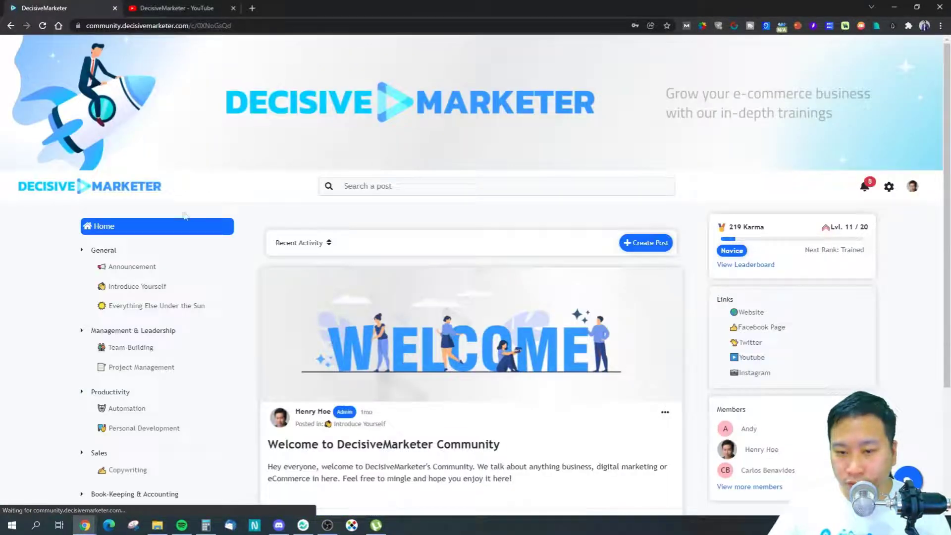
scroll(145, 345, down, 4)
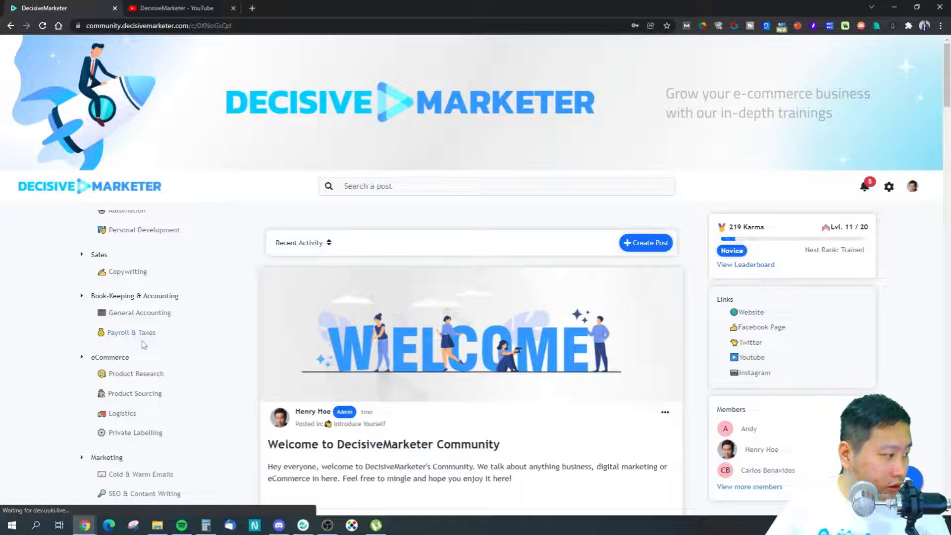
click(127, 272)
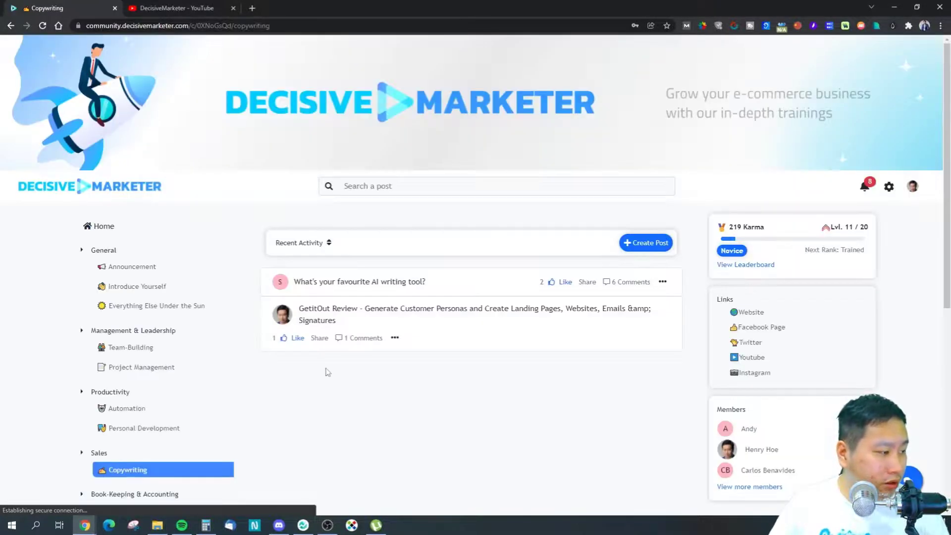
scroll(382, 359, down, 3)
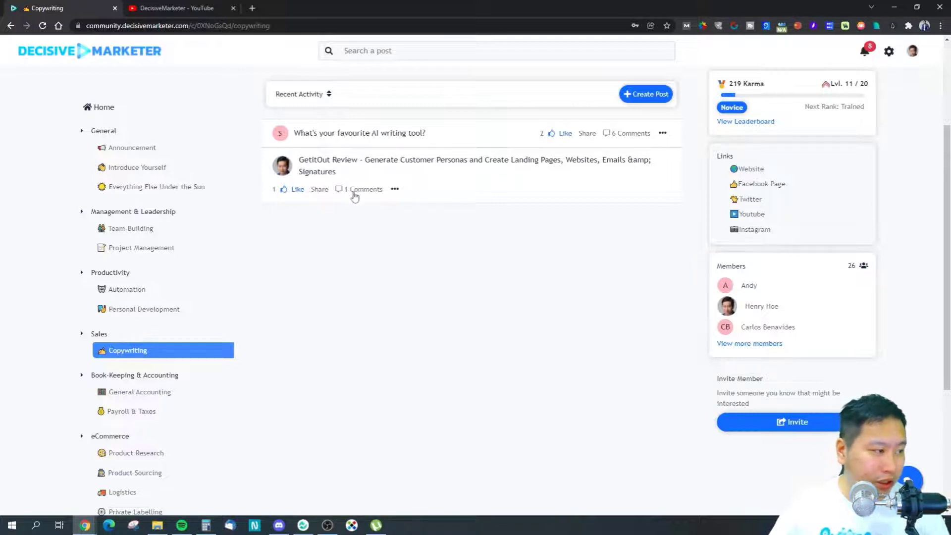
scroll(382, 220, up, 2)
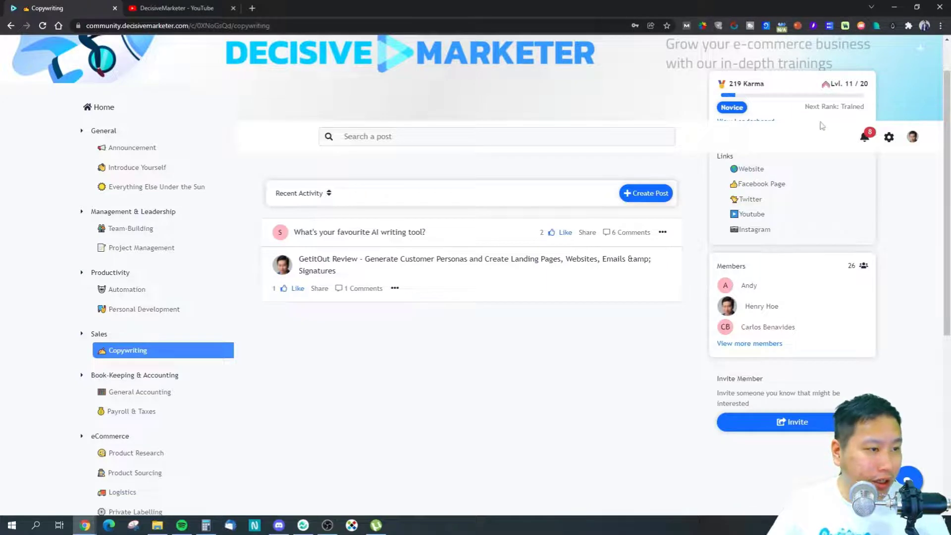
scroll(787, 123, up, 2)
click(889, 186)
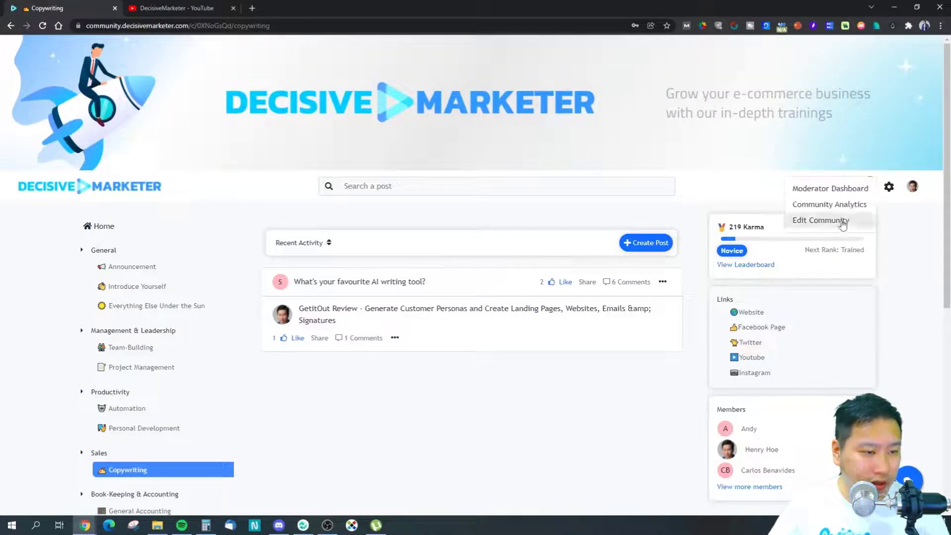
click(842, 221)
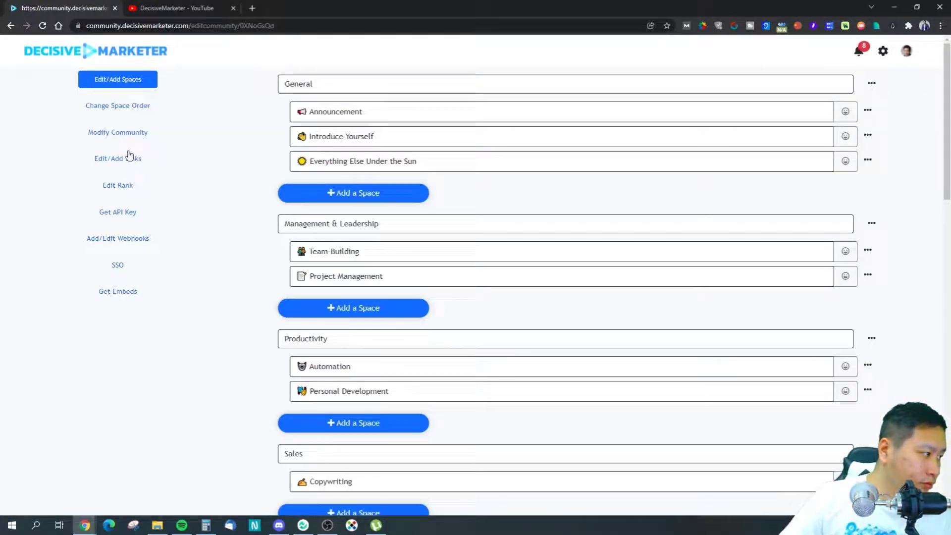
Step: Set the Copywriting space to Grid Layout in its Edit Space dialog, then open the live community
click(130, 107)
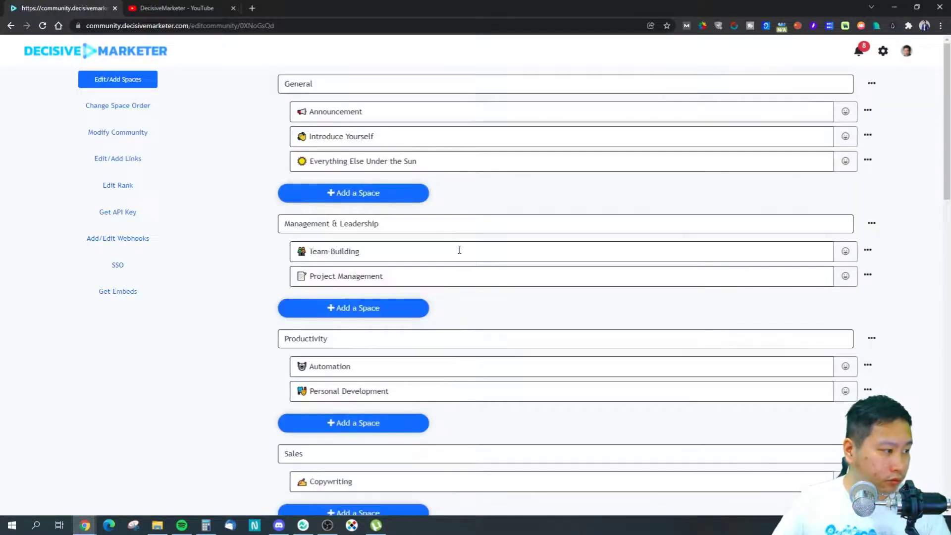
scroll(860, 361, down, 3)
click(867, 331)
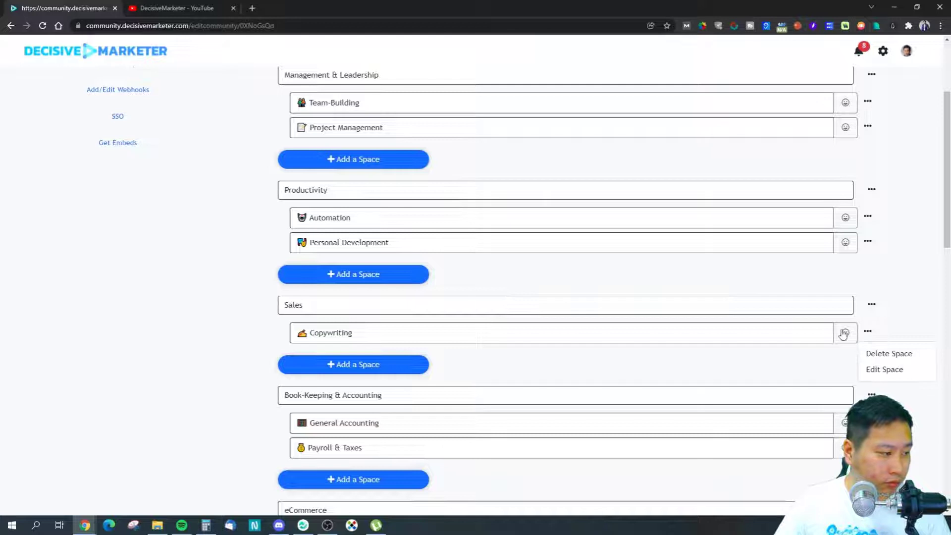
click(880, 369)
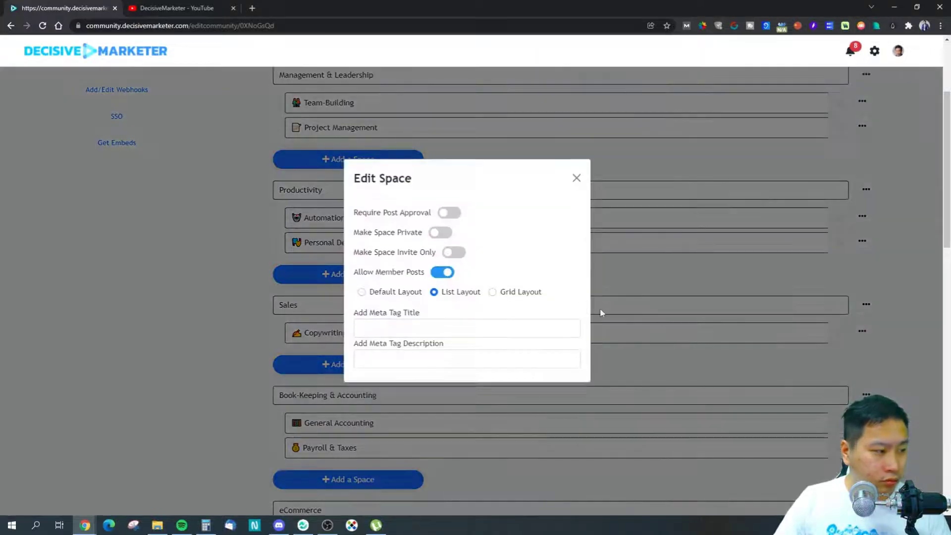
click(494, 293)
click(576, 183)
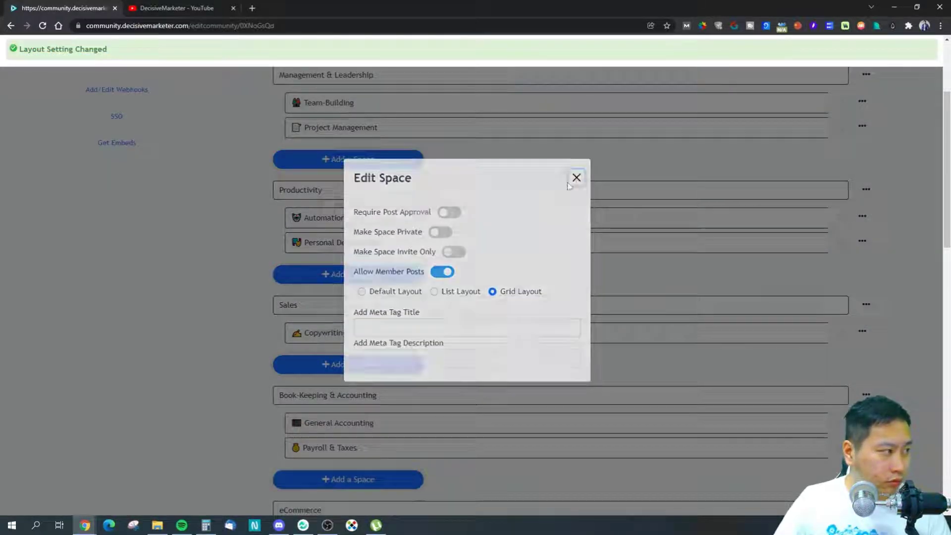
click(72, 49)
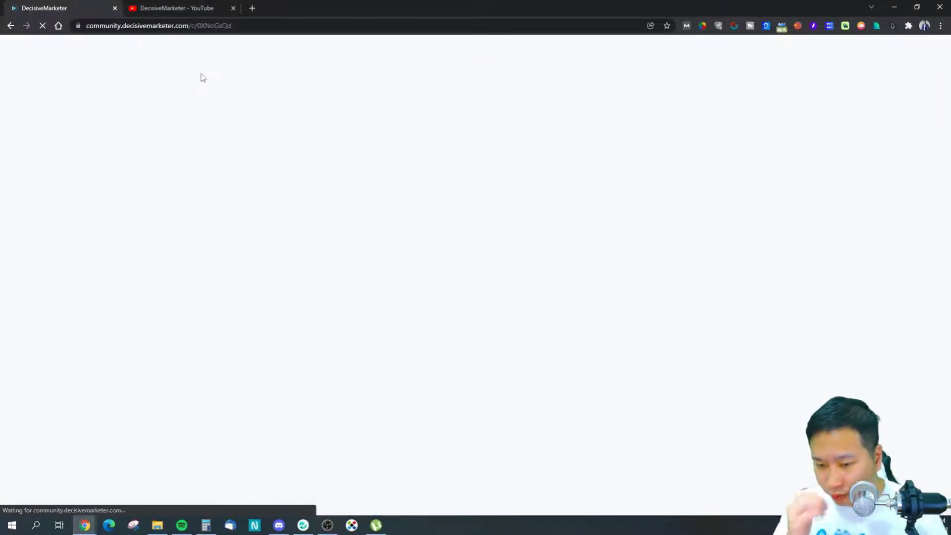
Step: Scroll through Copywriting's grid-card posts, then return to the Edit Community spaces editor via the gear menu
scroll(348, 269, down, 2)
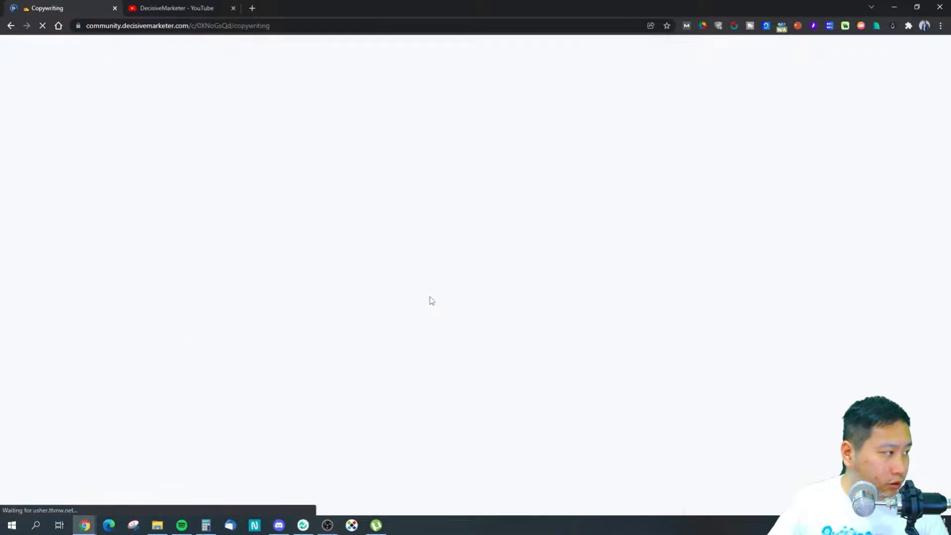
scroll(424, 364, down, 3)
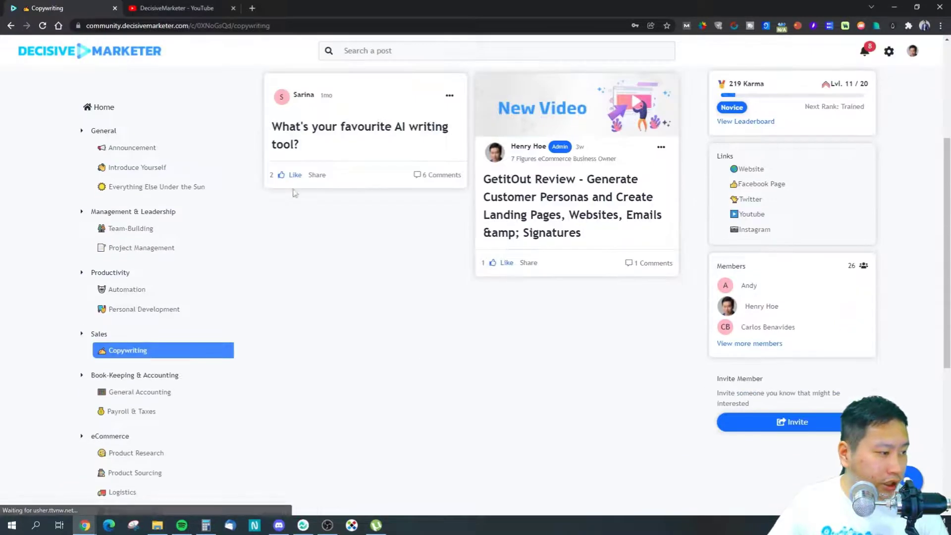
scroll(421, 275, up, 3)
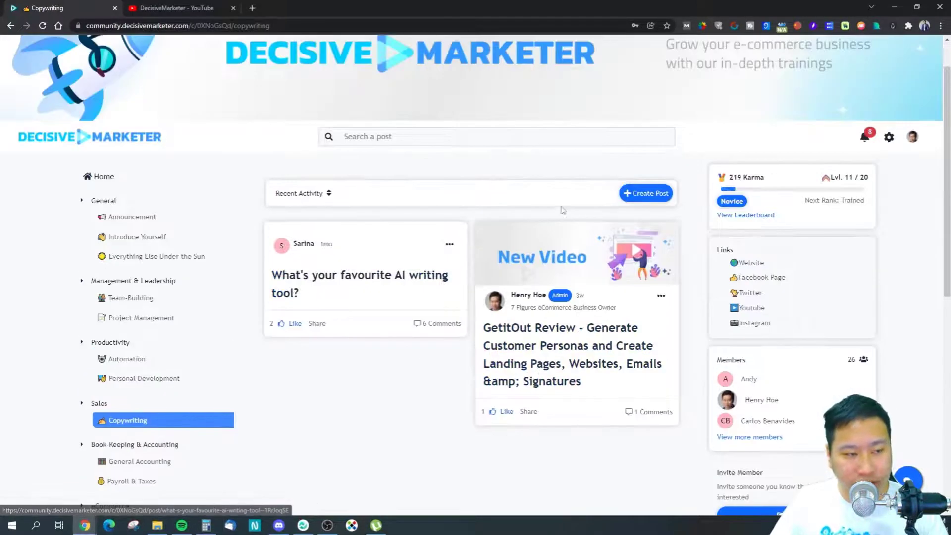
click(888, 139)
click(822, 156)
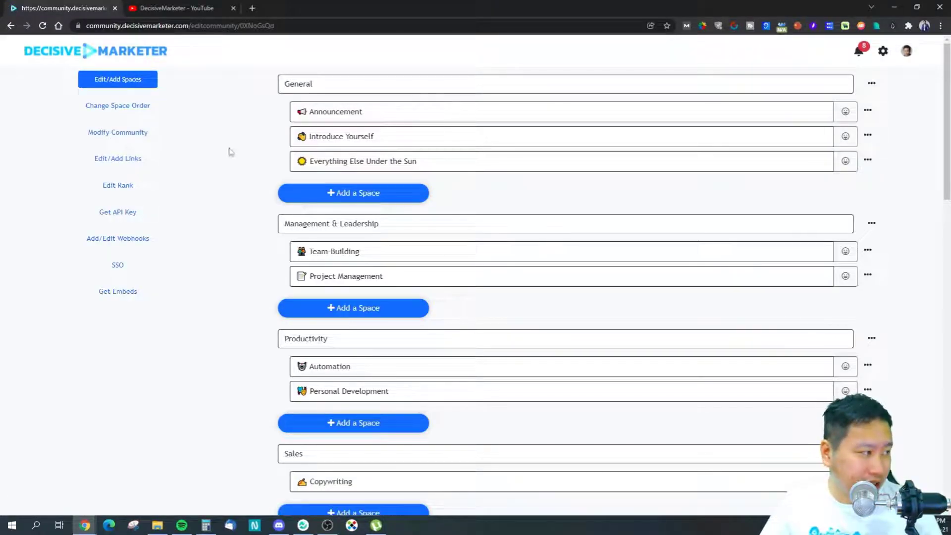
Step: Switch Copywriting to Default Layout in Edit Space, check the meta tag fields, and close the modal
click(868, 390)
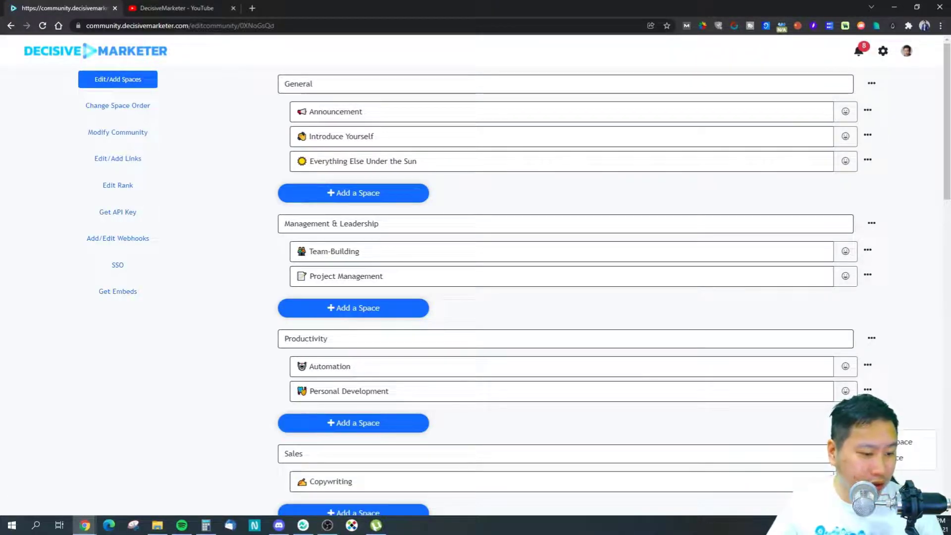
click(906, 442)
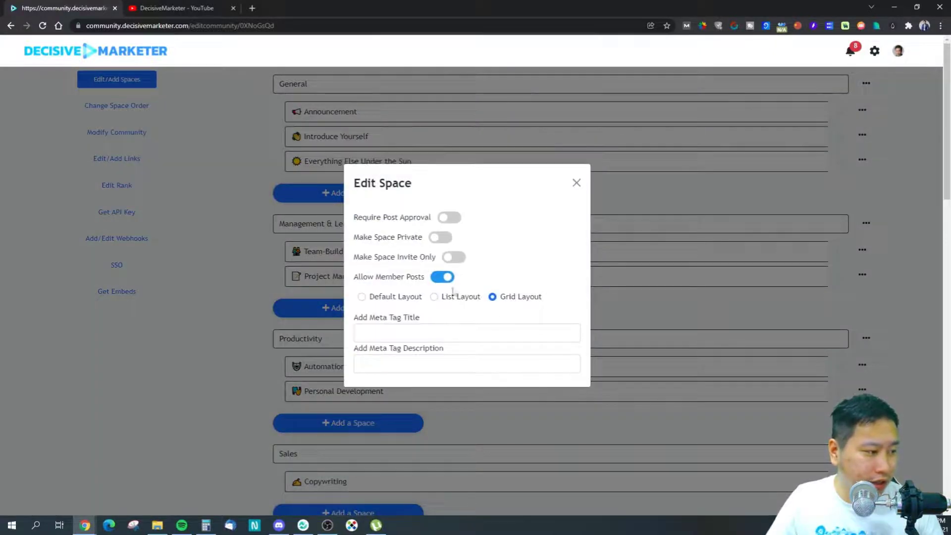
click(362, 296)
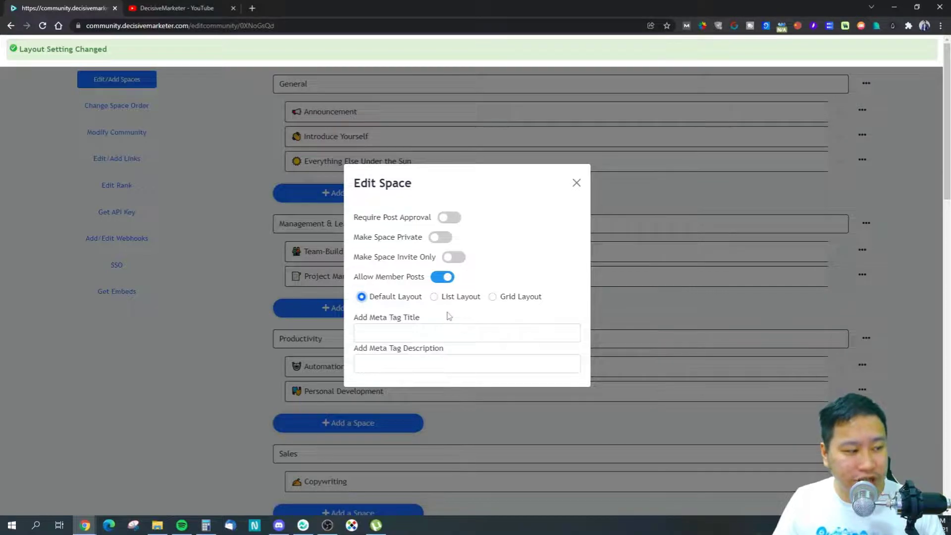
click(444, 330)
click(422, 364)
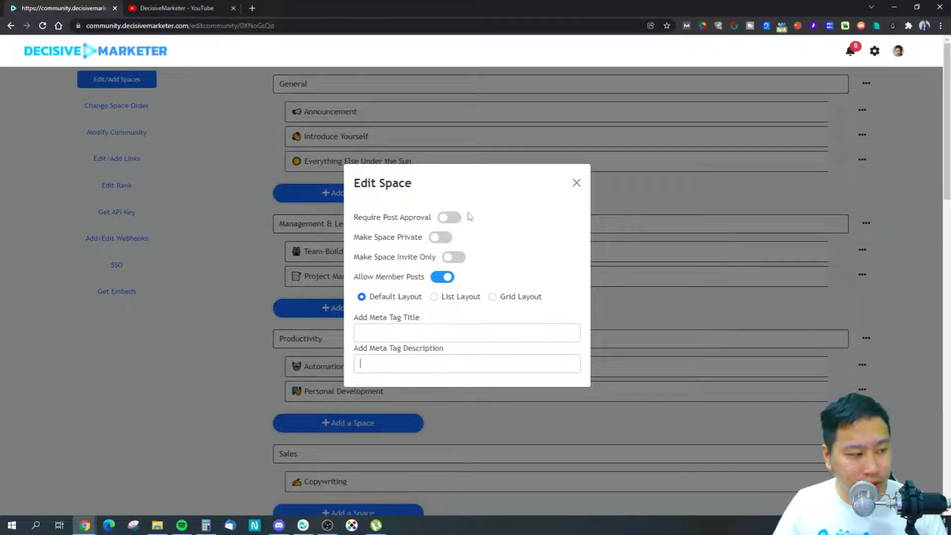
click(577, 184)
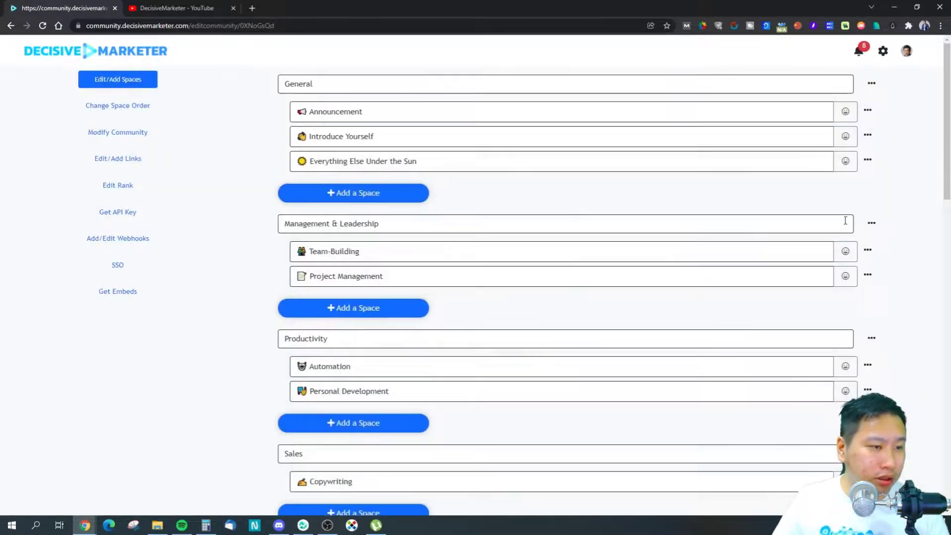
Step: Open the general community settings and review the CNAME, meta description and language, keeping English
scroll(132, 99, down, 1)
click(119, 84)
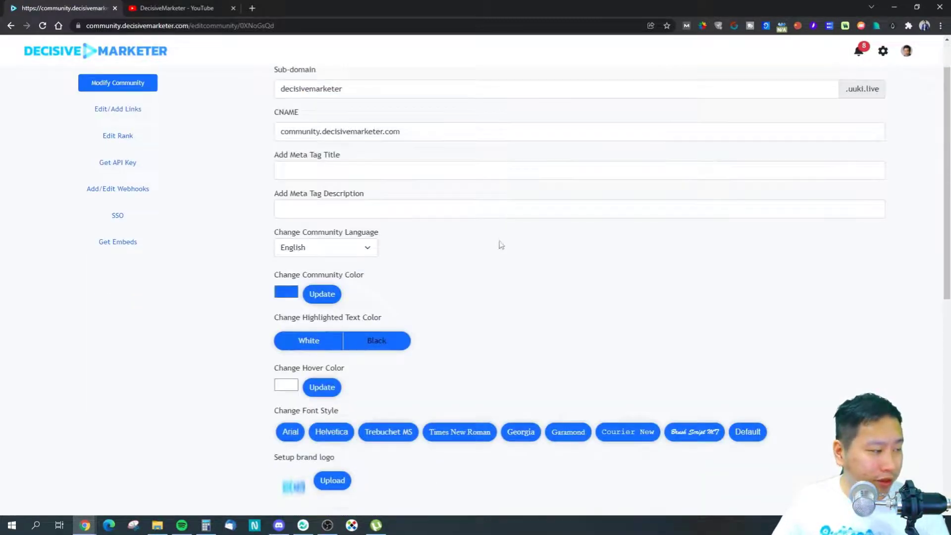
scroll(351, 213, up, 1)
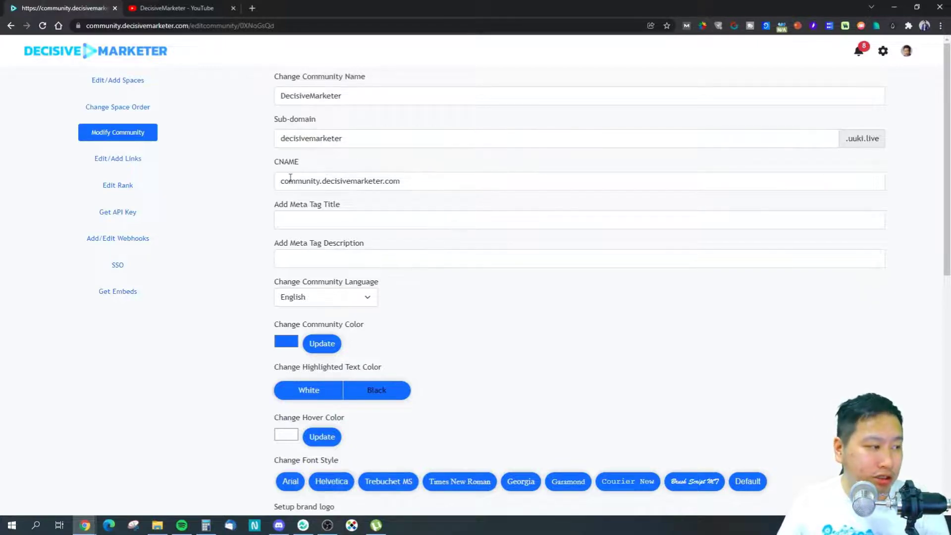
drag(278, 181, 459, 180)
click(489, 309)
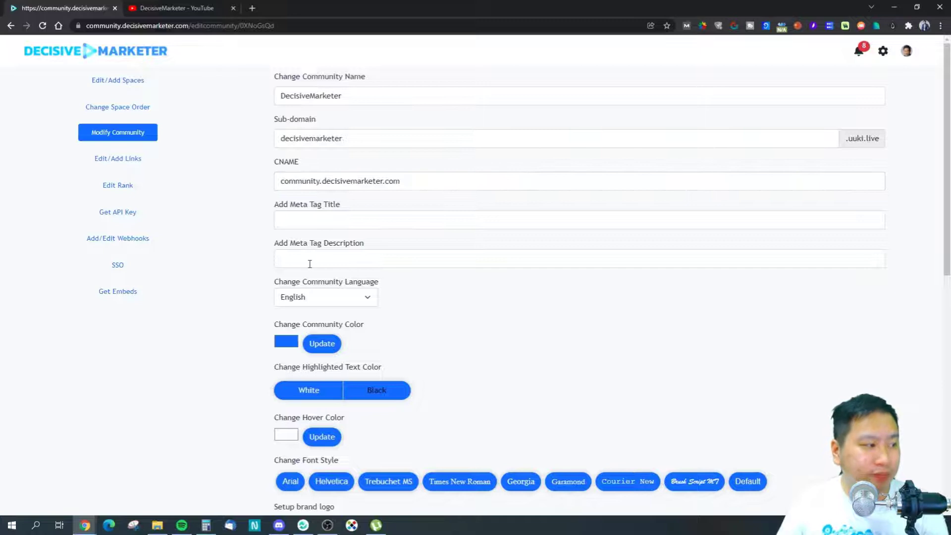
click(337, 253)
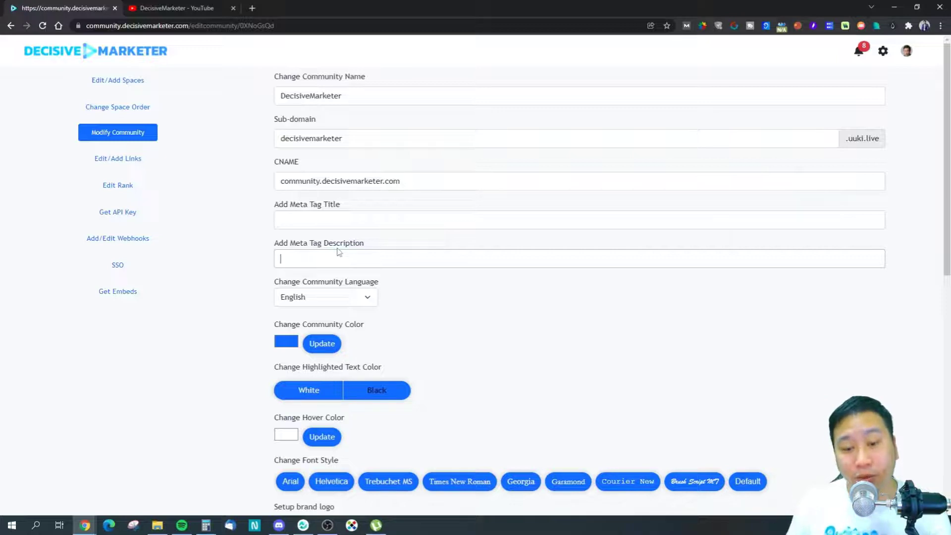
click(331, 300)
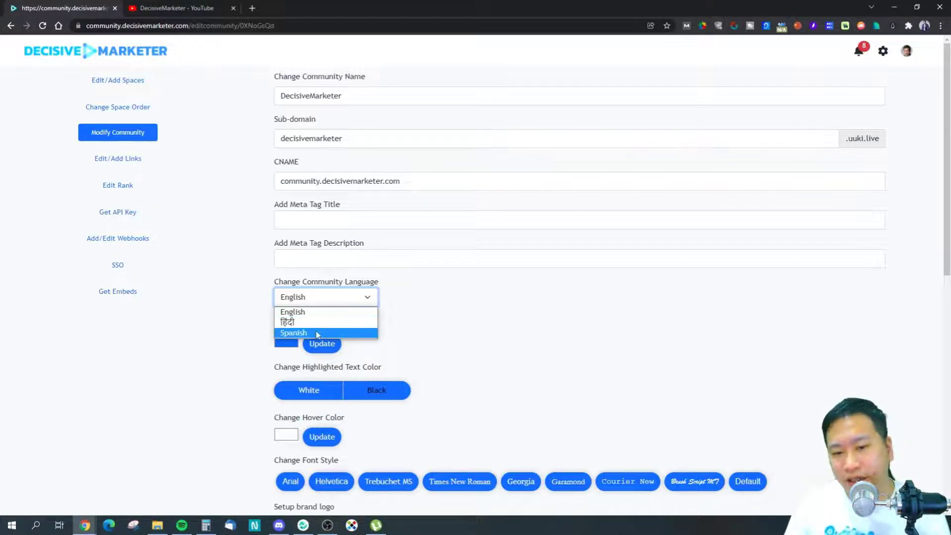
click(293, 311)
Step: Try a black highlighted text colour, refresh to see it, then switch back to white
scroll(415, 341, down, 3)
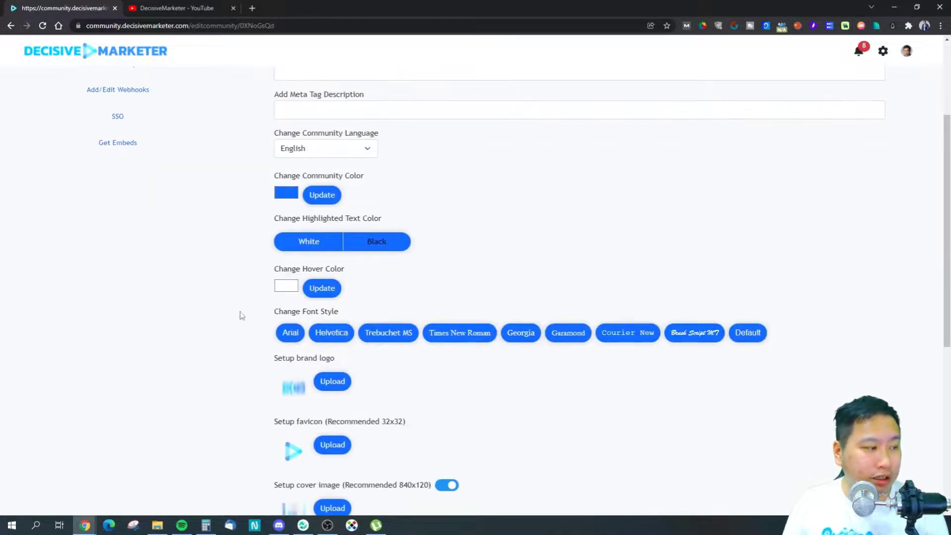
scroll(236, 304, up, 2)
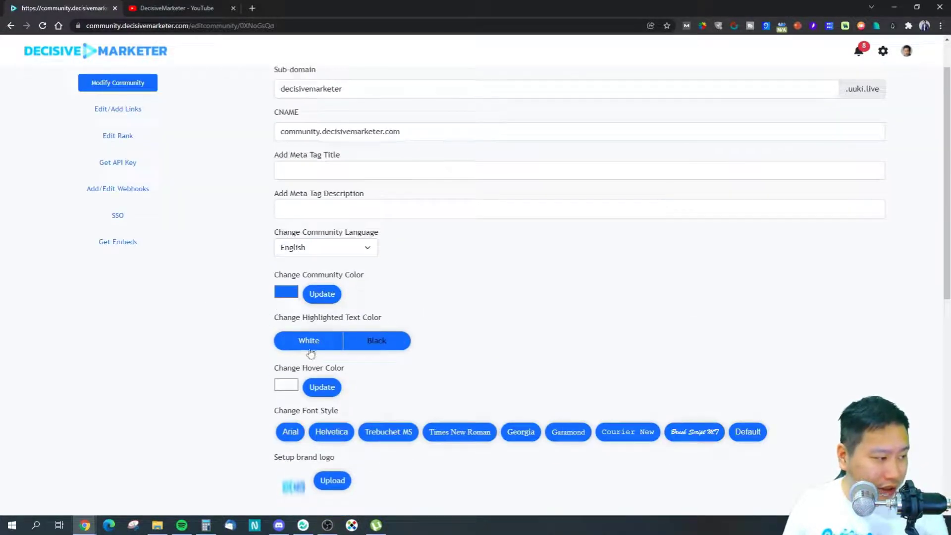
scroll(311, 345, down, 1)
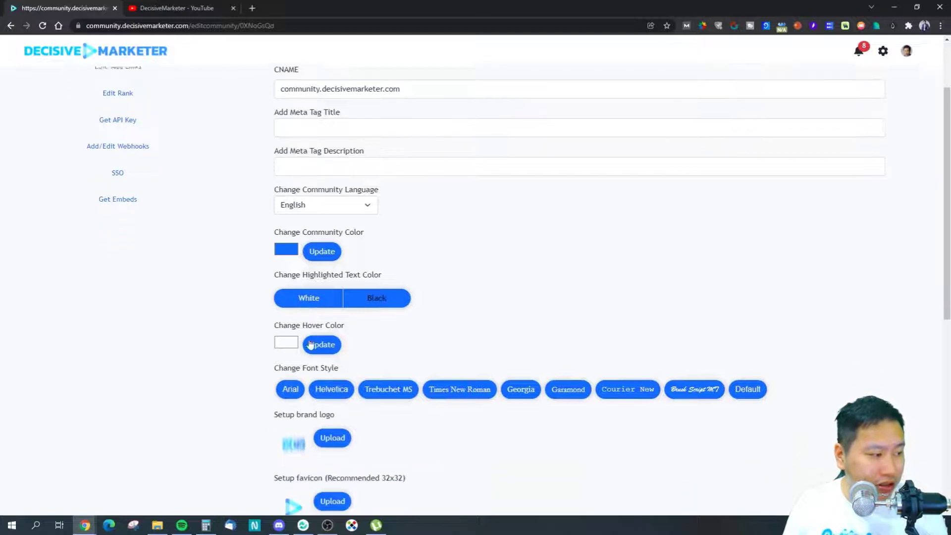
click(373, 293)
click(307, 296)
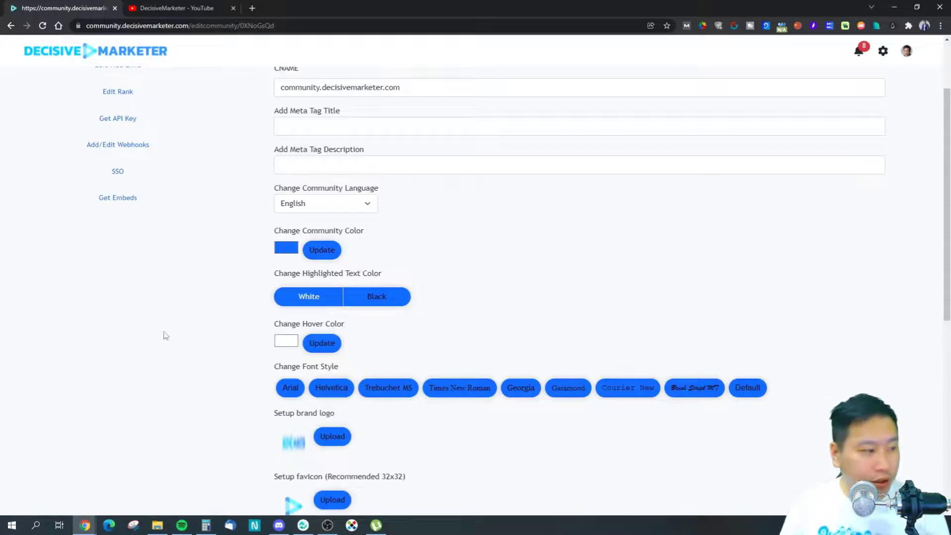
click(317, 305)
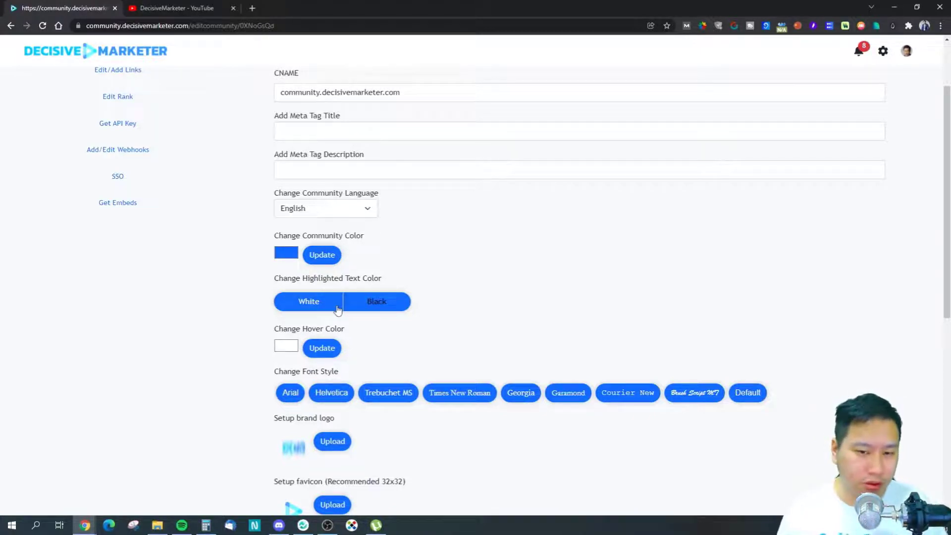
Step: Set highlighted text colour to black and scroll down to the links position and feature toggles
scroll(447, 356, down, 1)
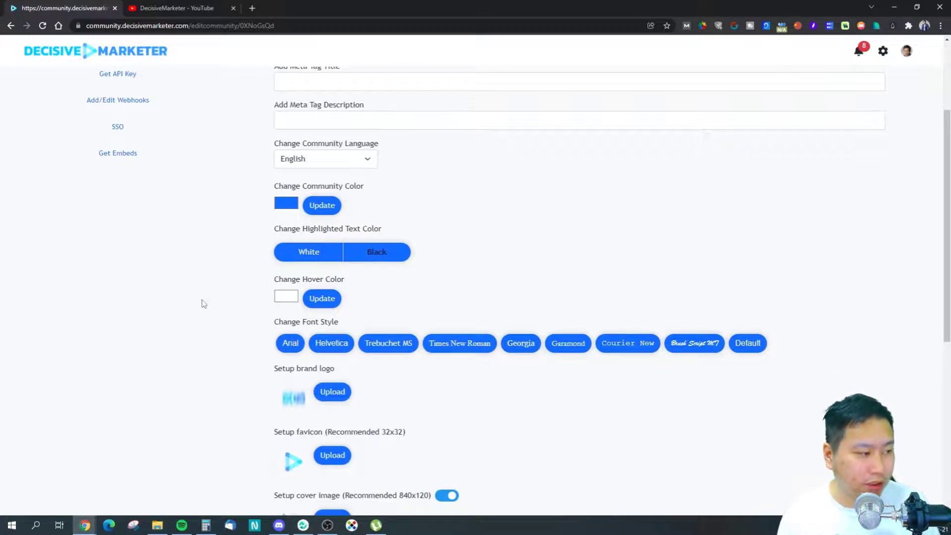
scroll(203, 304, down, 2)
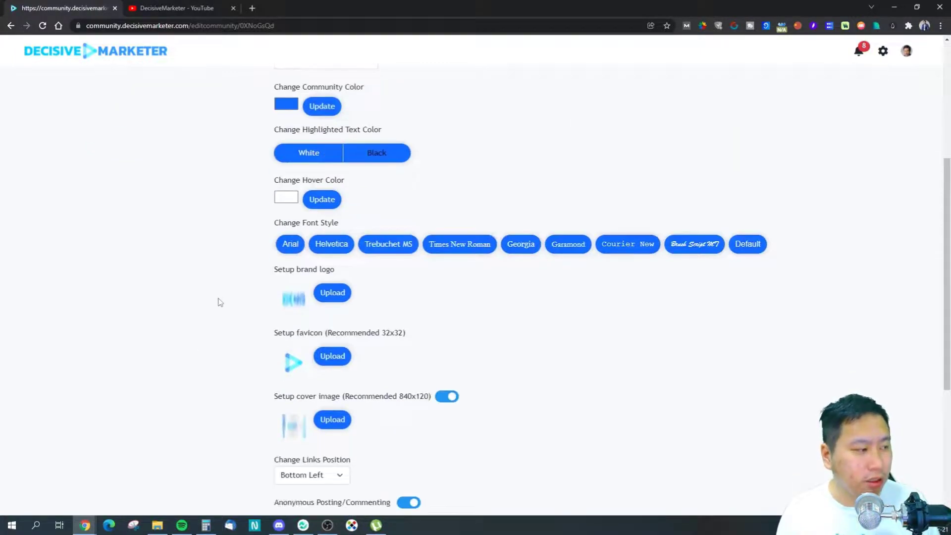
click(381, 156)
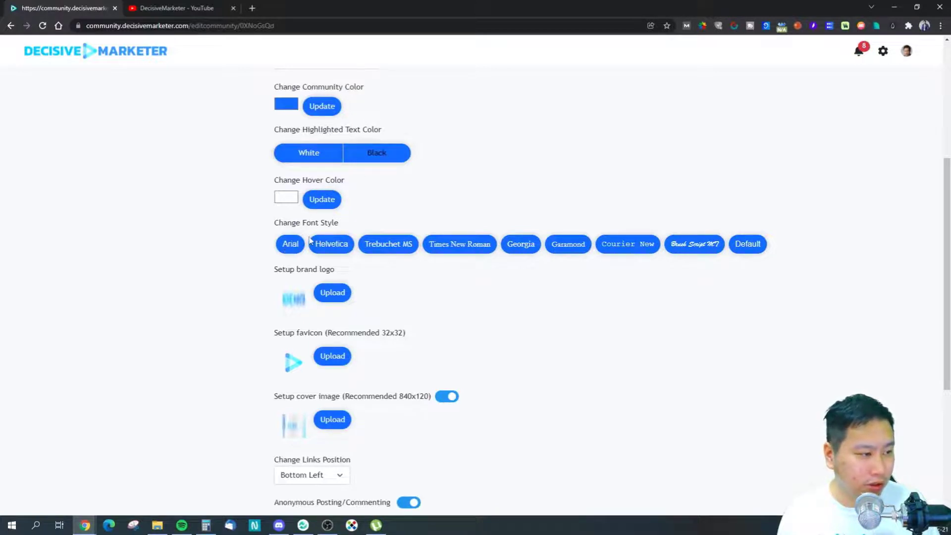
scroll(254, 276, up, 4)
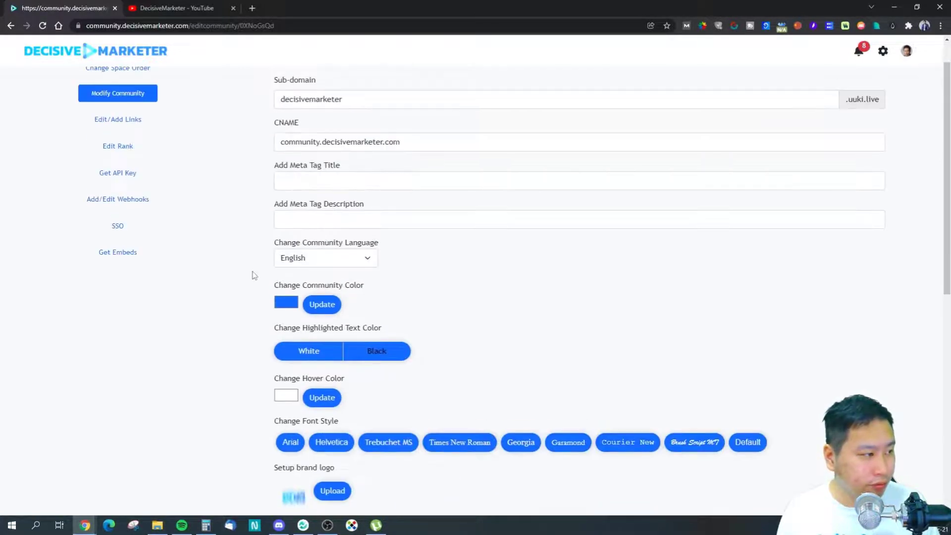
scroll(434, 417, down, 3)
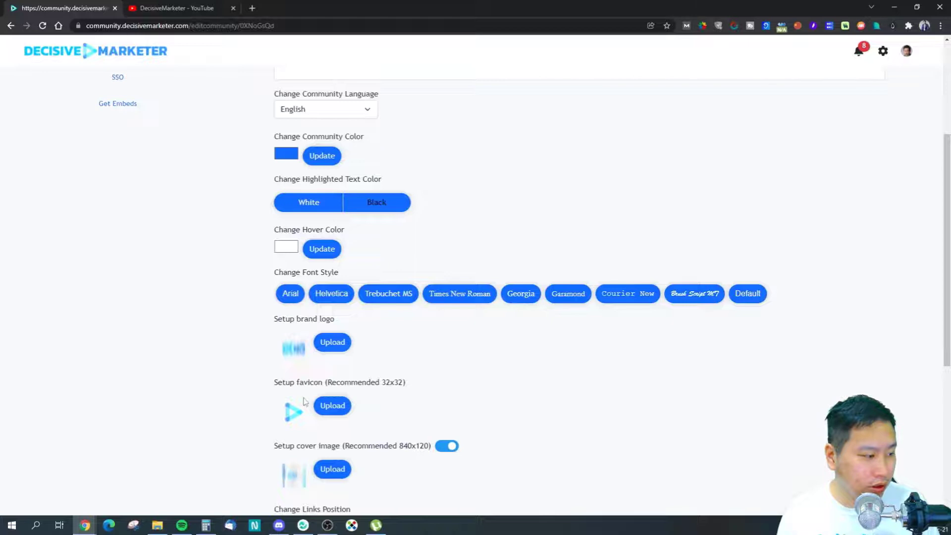
scroll(317, 426, down, 3)
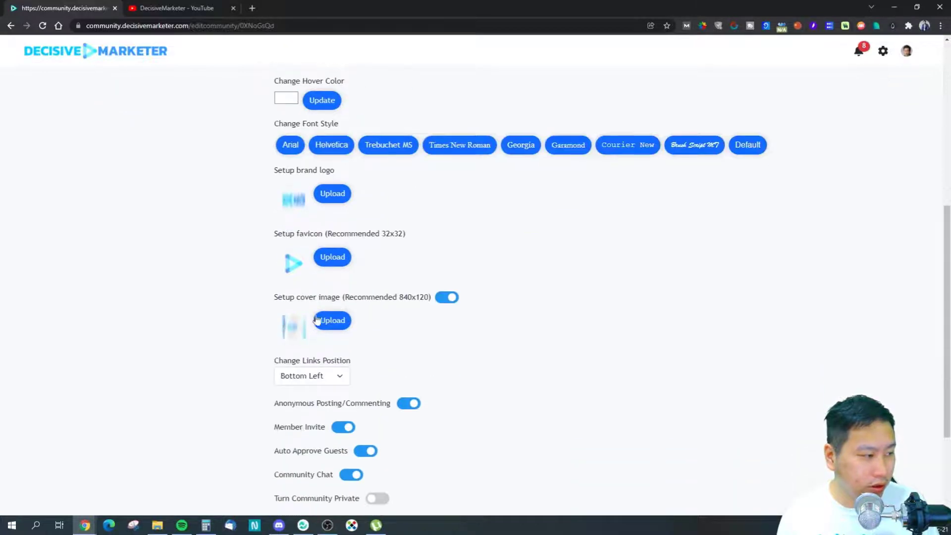
scroll(297, 320, up, 2)
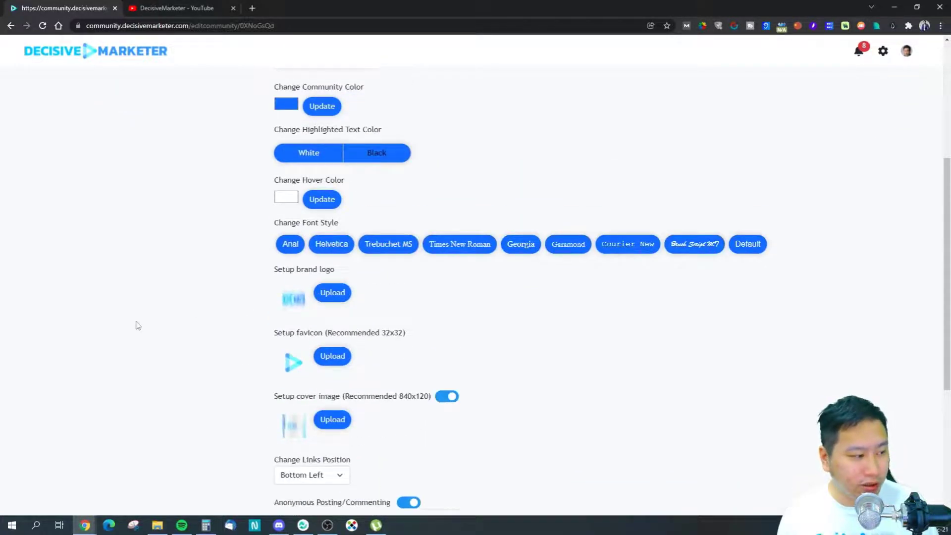
scroll(125, 301, up, 4)
scroll(124, 301, up, 1)
scroll(226, 320, down, 6)
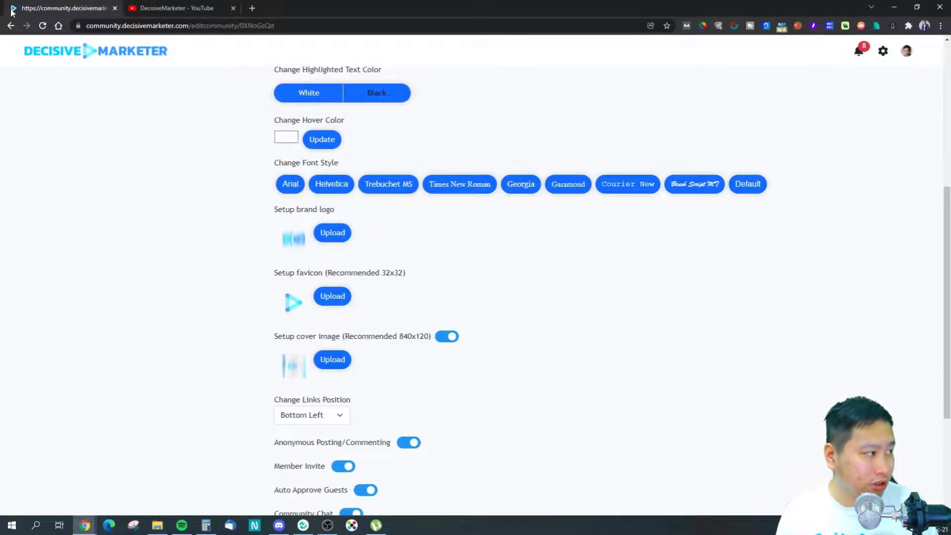
scroll(344, 351, down, 1)
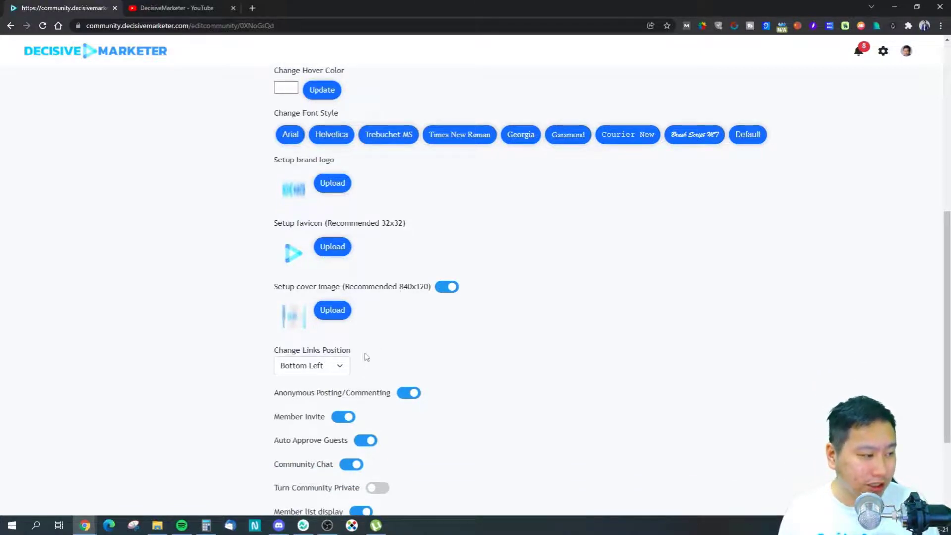
scroll(364, 356, down, 2)
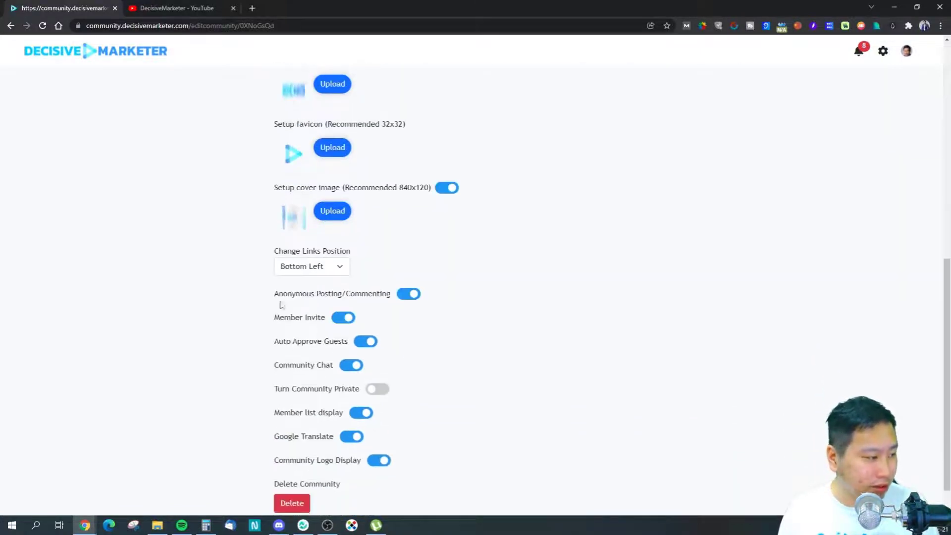
Step: Open the community home page in a new tab to see the links at Bottom Left
click(327, 271)
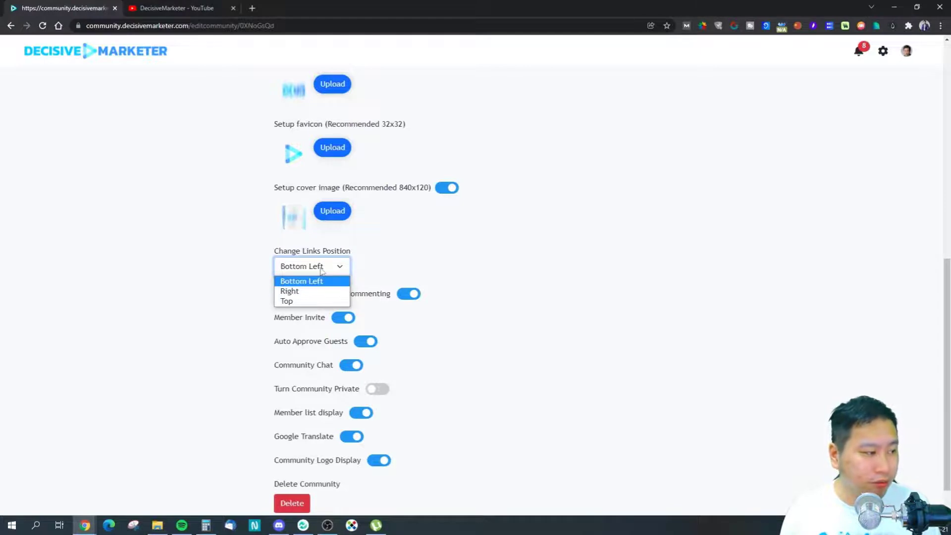
click(322, 270)
click(304, 267)
click(304, 268)
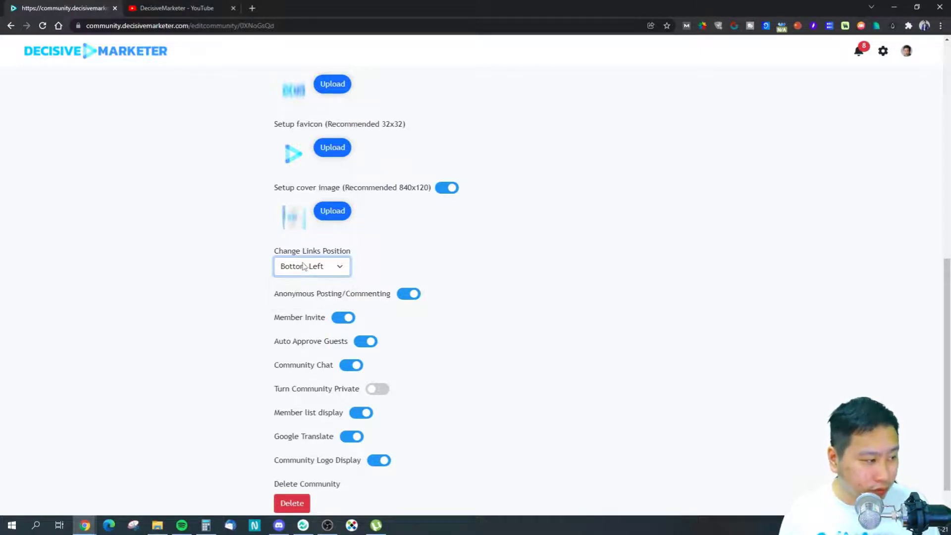
right_click(101, 58)
click(115, 62)
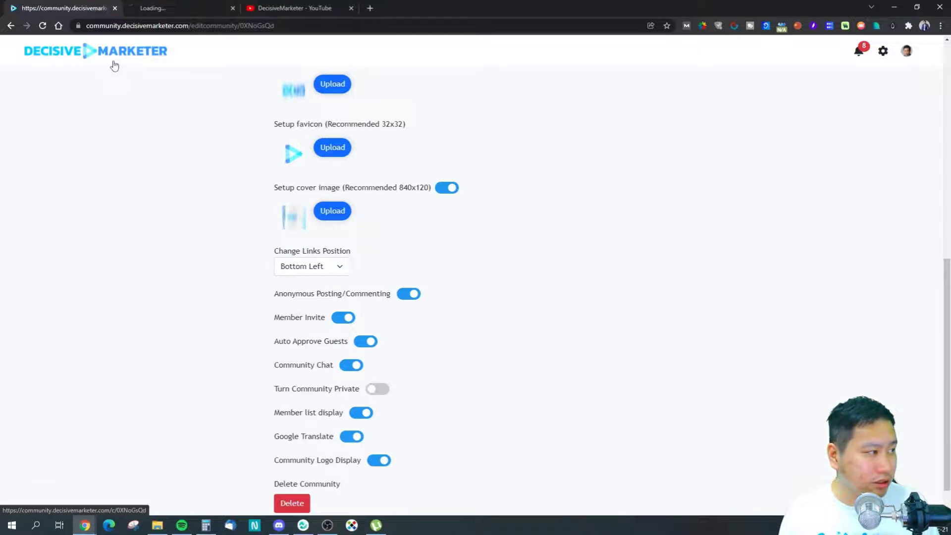
click(151, 8)
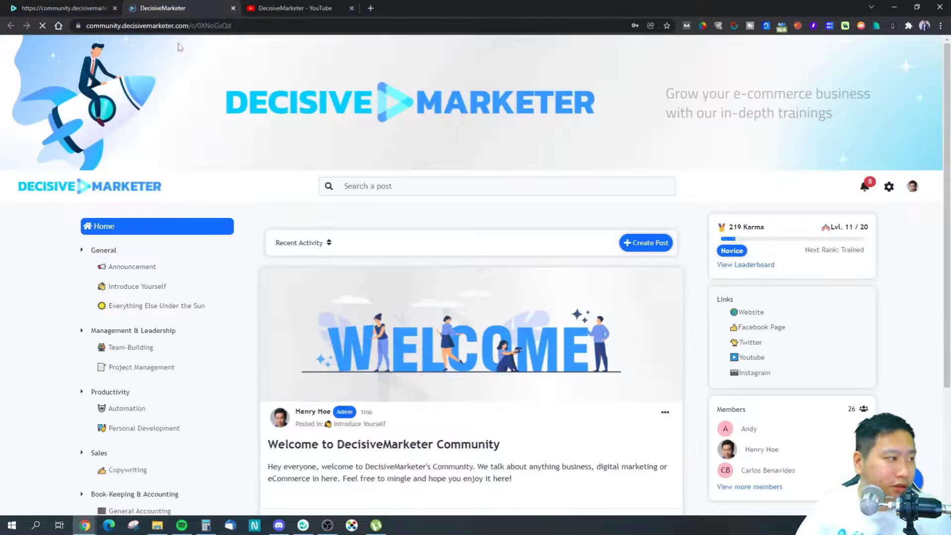
scroll(777, 316, down, 1)
scroll(777, 316, down, 2)
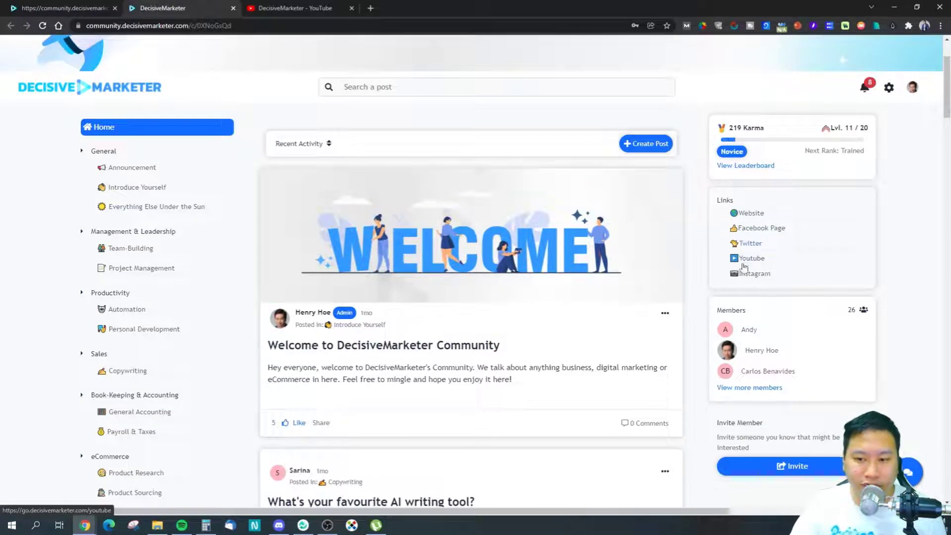
click(50, 5)
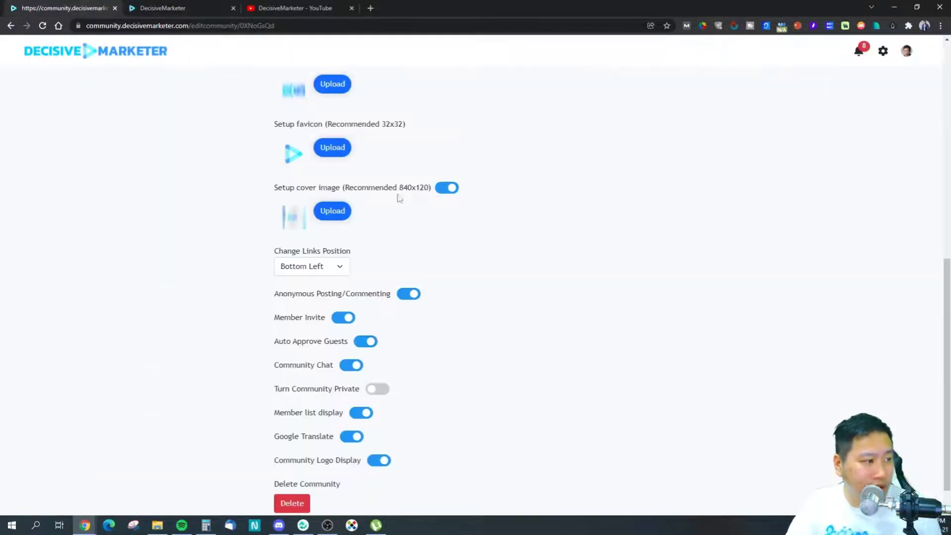
Step: Set the links position to Top and reload the community tab to check it
click(313, 267)
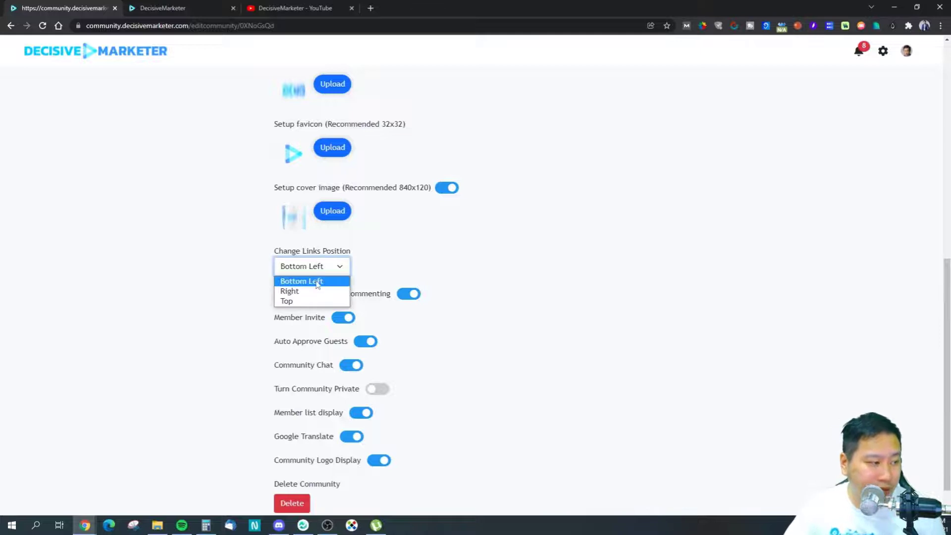
click(307, 301)
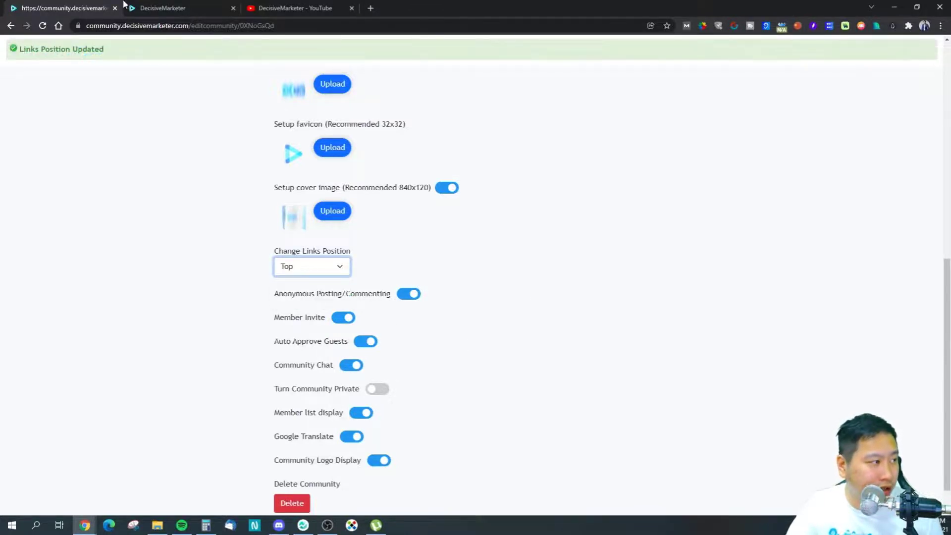
click(125, 6)
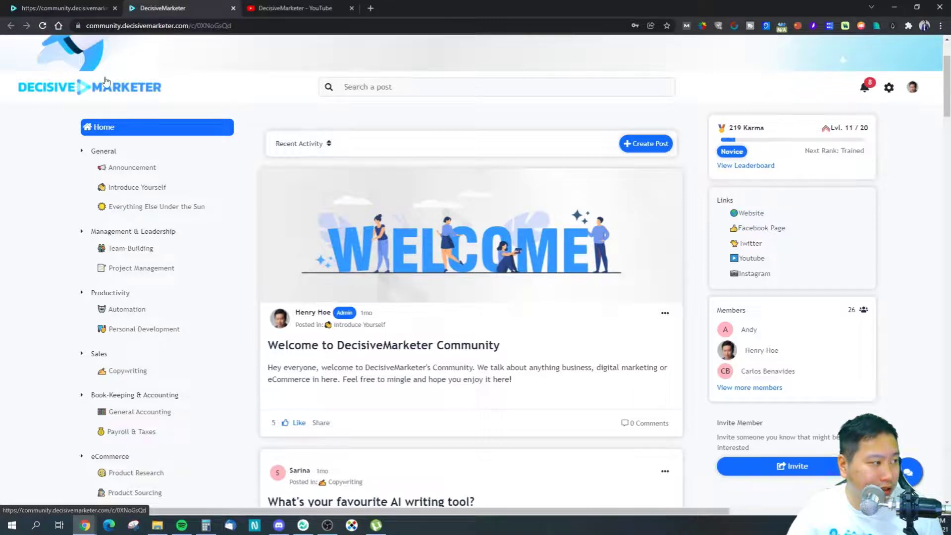
click(42, 25)
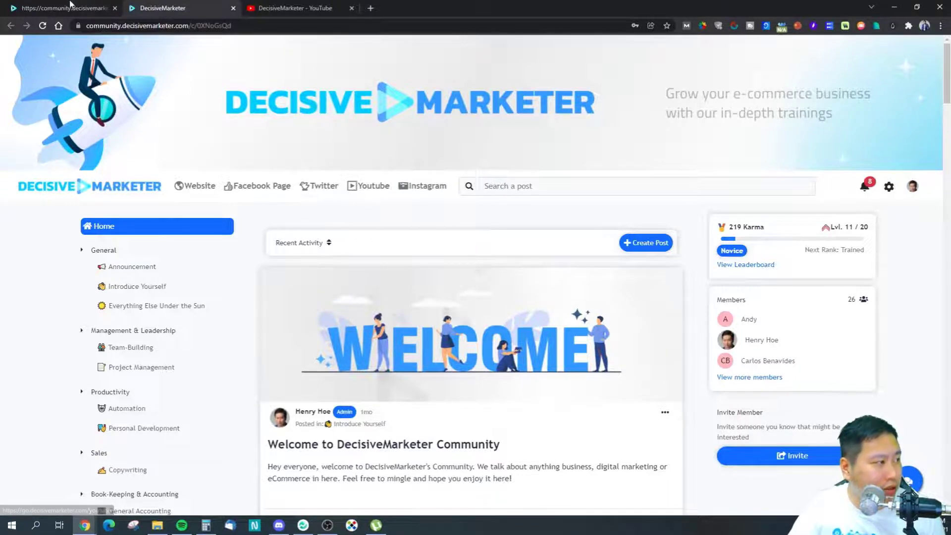
key(ctrl+shift+Tab)
Step: Set the links position back to Bottom Left and reload the community tab to compare
click(313, 267)
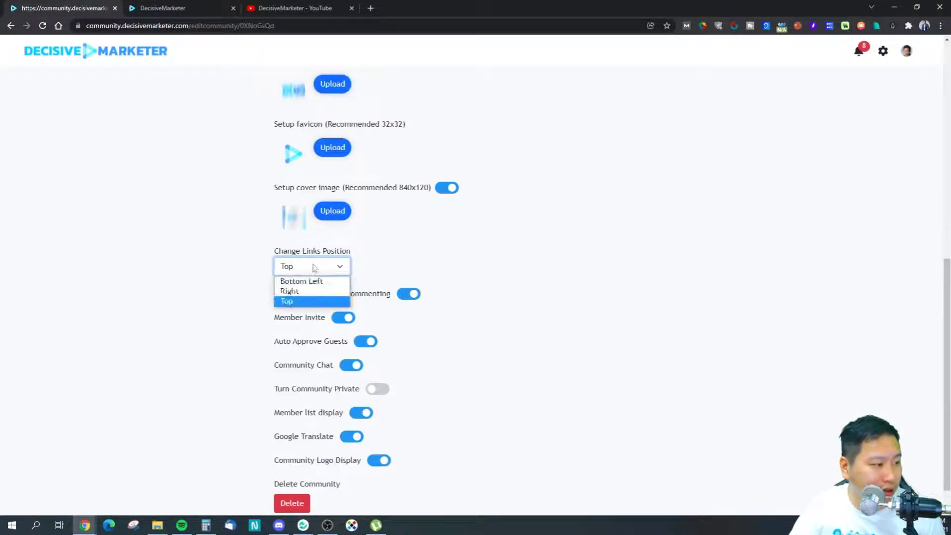
click(299, 286)
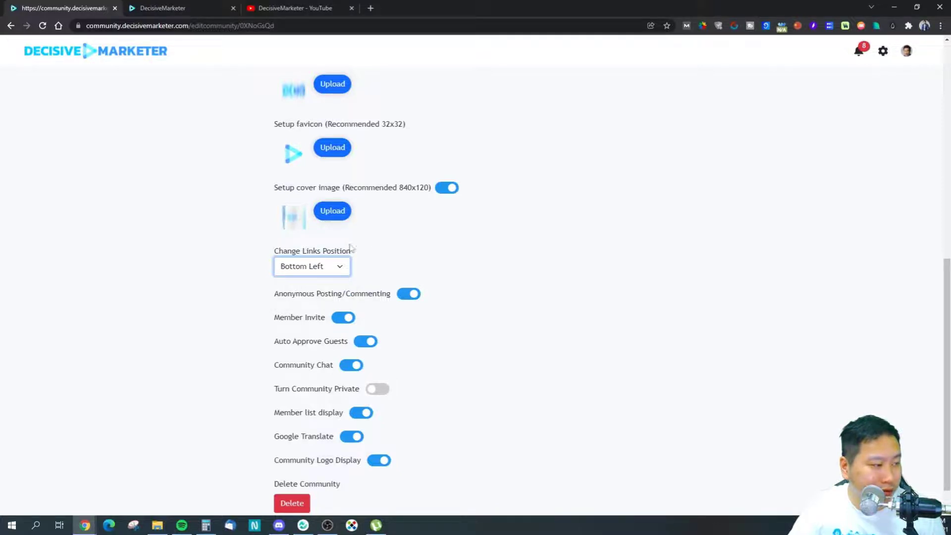
click(177, 7)
click(42, 27)
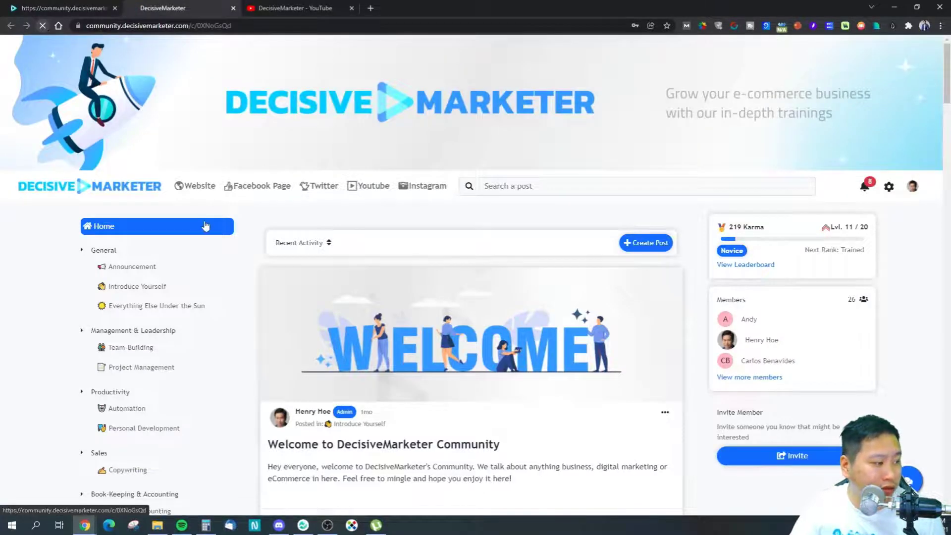
scroll(206, 225, down, 2)
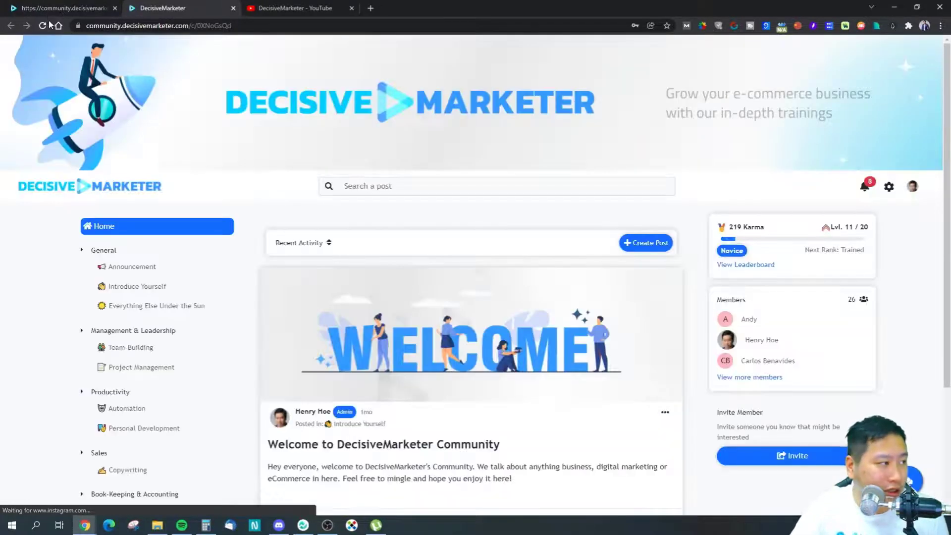
scroll(220, 216, down, 10)
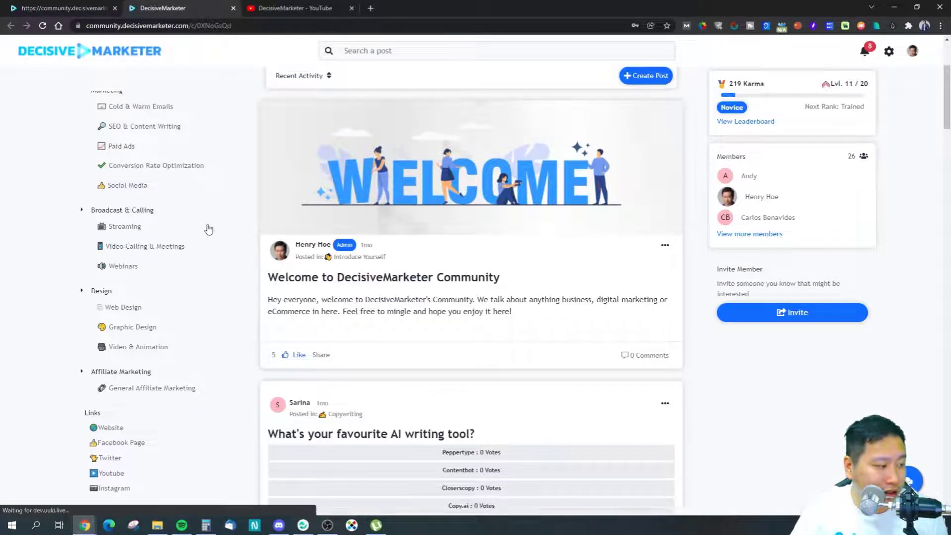
key(ctrl+shift+Tab)
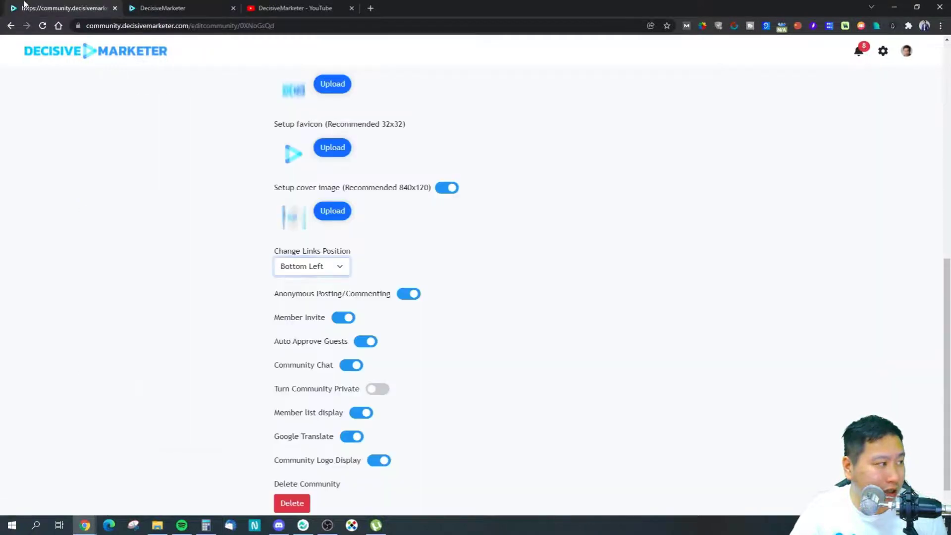
Step: Set the links position to Right and confirm the links appear in the right-hand panel
click(323, 266)
click(289, 291)
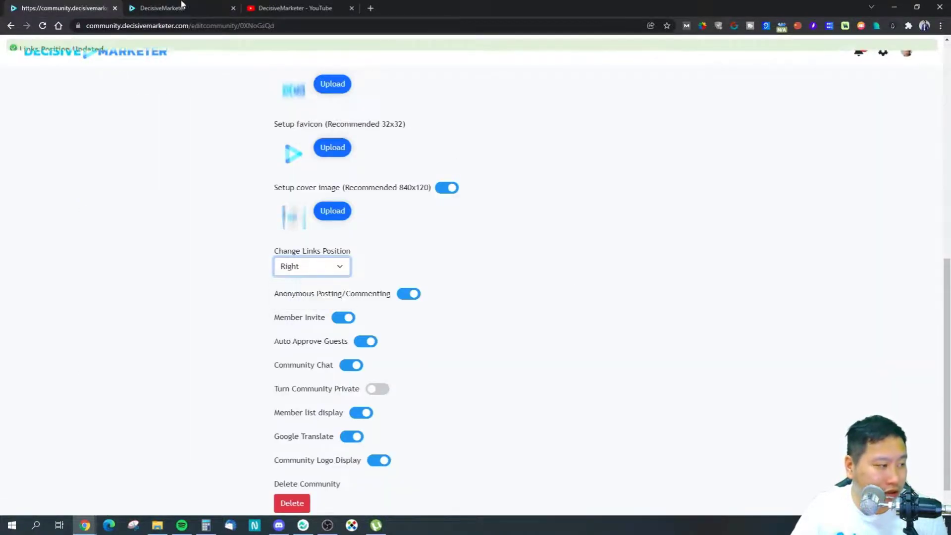
click(159, 9)
click(43, 25)
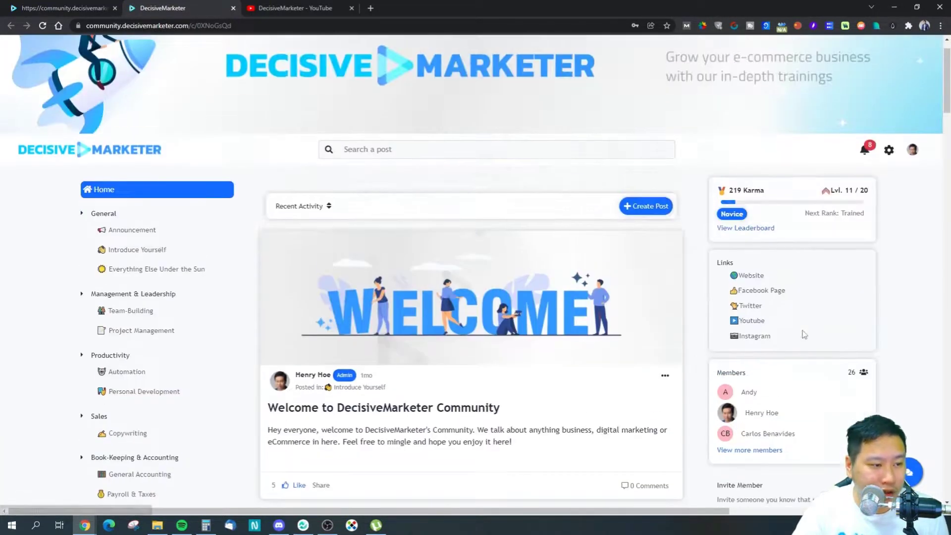
click(73, 11)
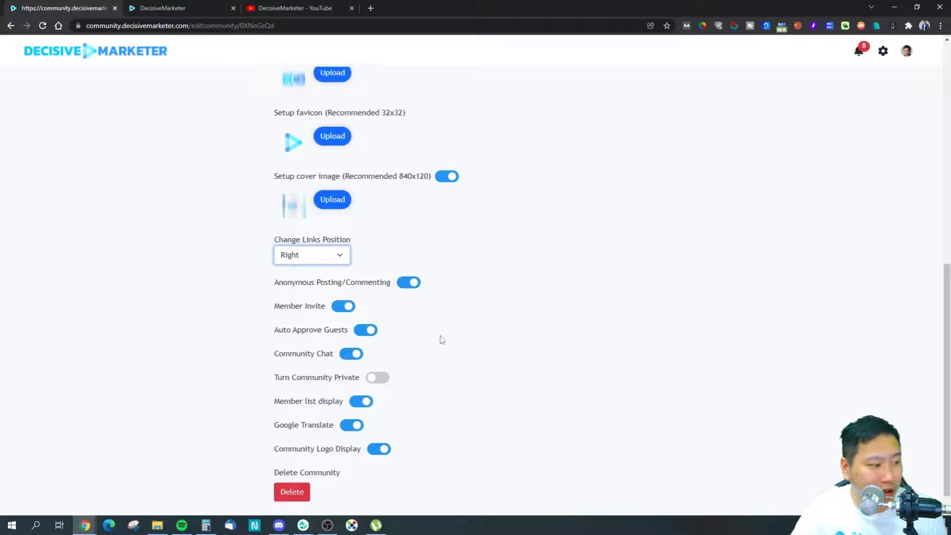
scroll(441, 340, up, 2)
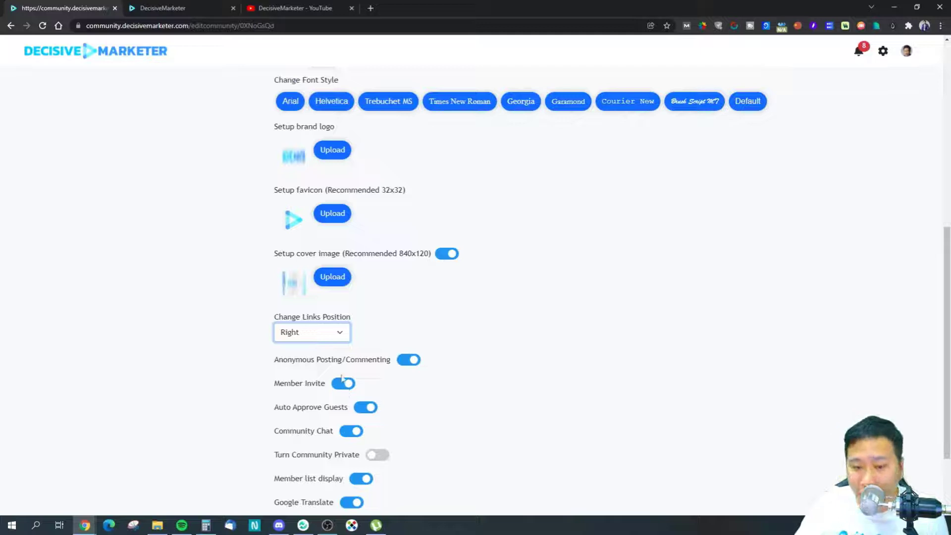
scroll(240, 397, down, 2)
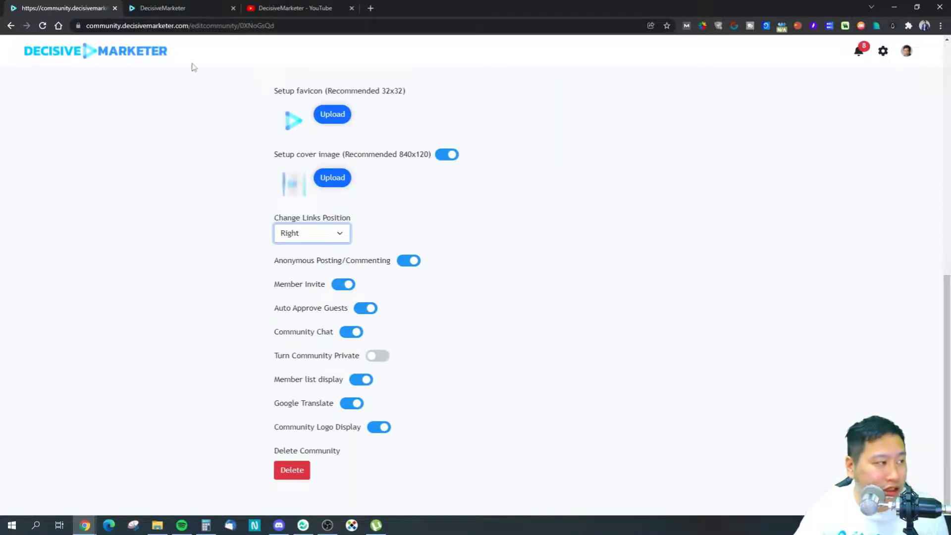
click(164, 8)
click(912, 479)
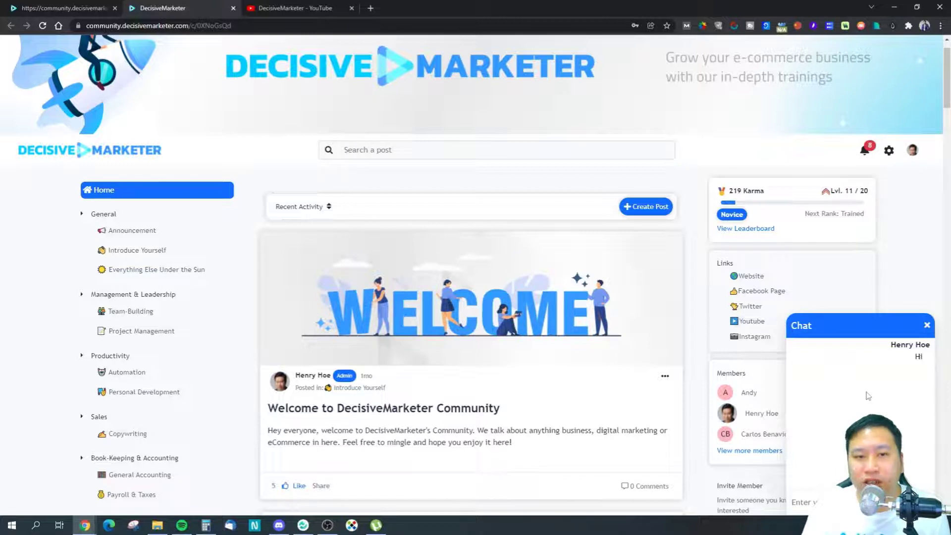
click(29, 9)
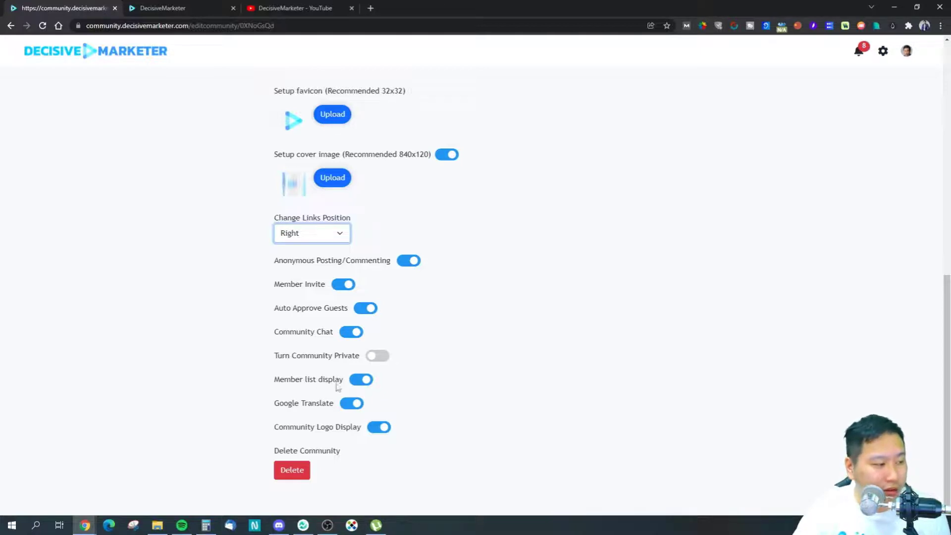
click(169, 8)
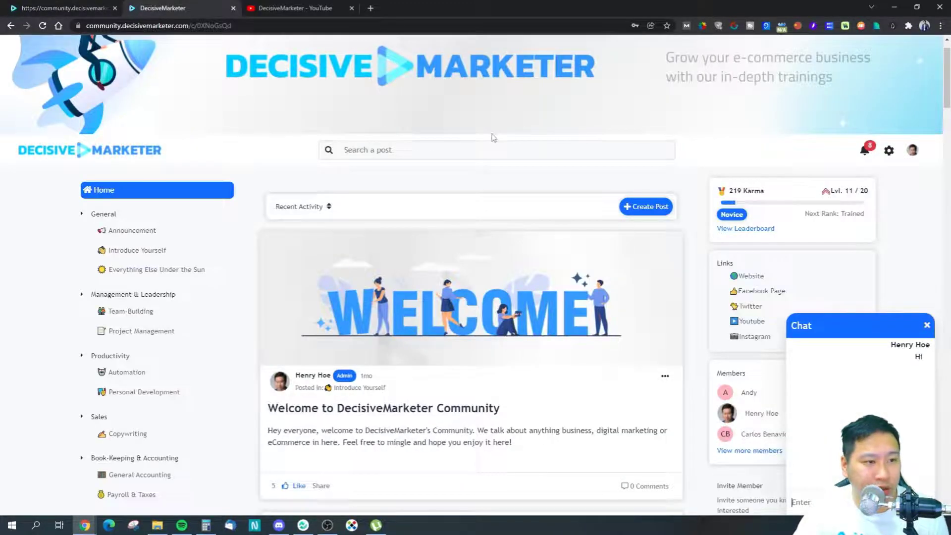
click(926, 326)
key(ctrl+shift+Tab)
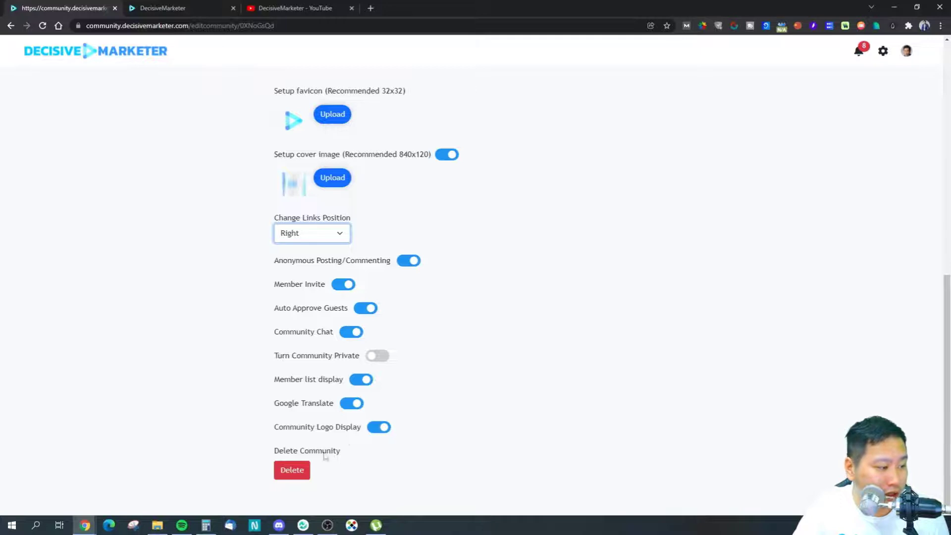
Step: Open the Edit Rank page to view the community's rank levels
scroll(518, 376, up, 8)
scroll(514, 371, down, 7)
scroll(327, 456, up, 1)
scroll(484, 408, up, 8)
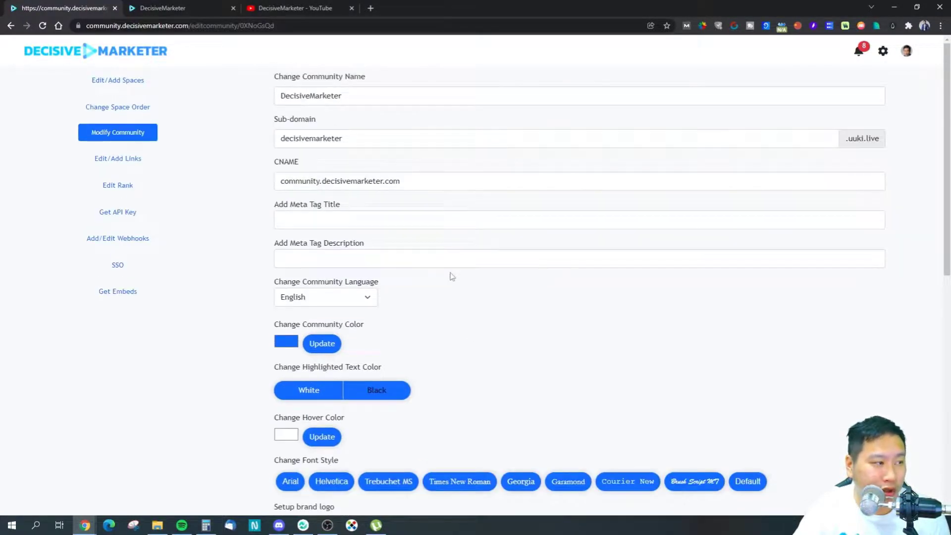
click(141, 158)
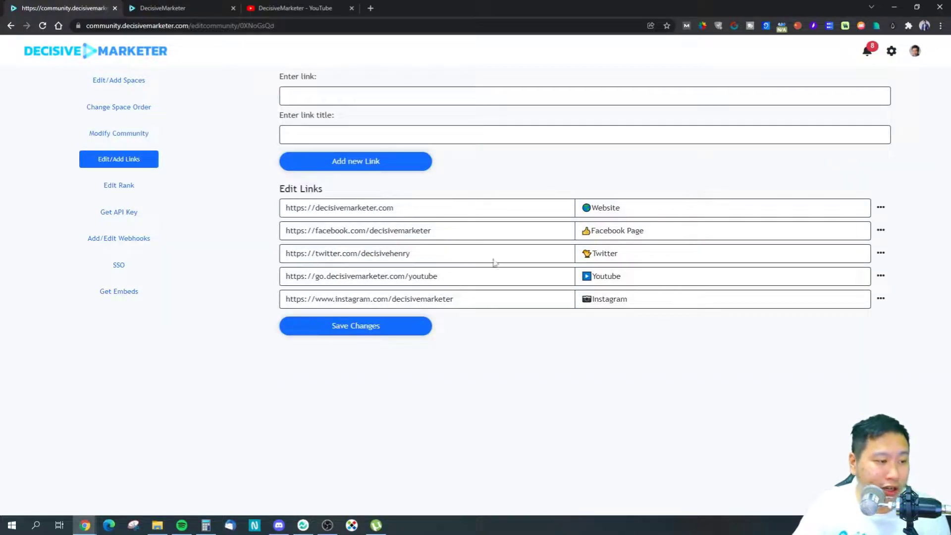
click(76, 187)
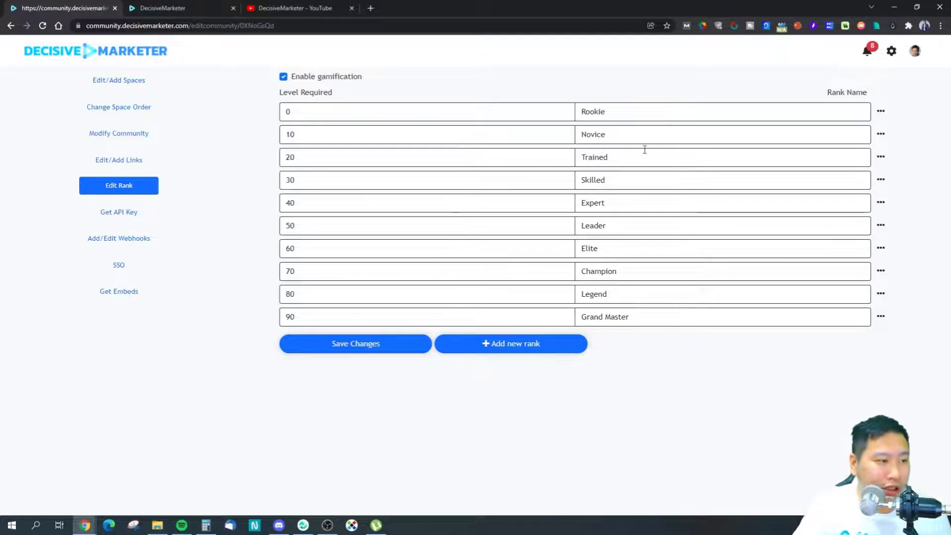
Step: View the API key settings, then open, inspect the events of, and close the Add a Webhook form
click(123, 214)
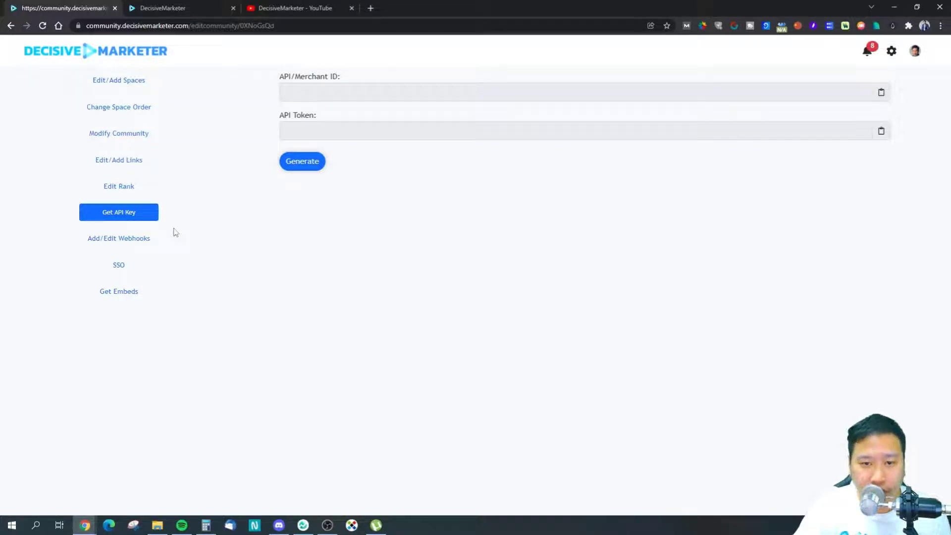
click(123, 239)
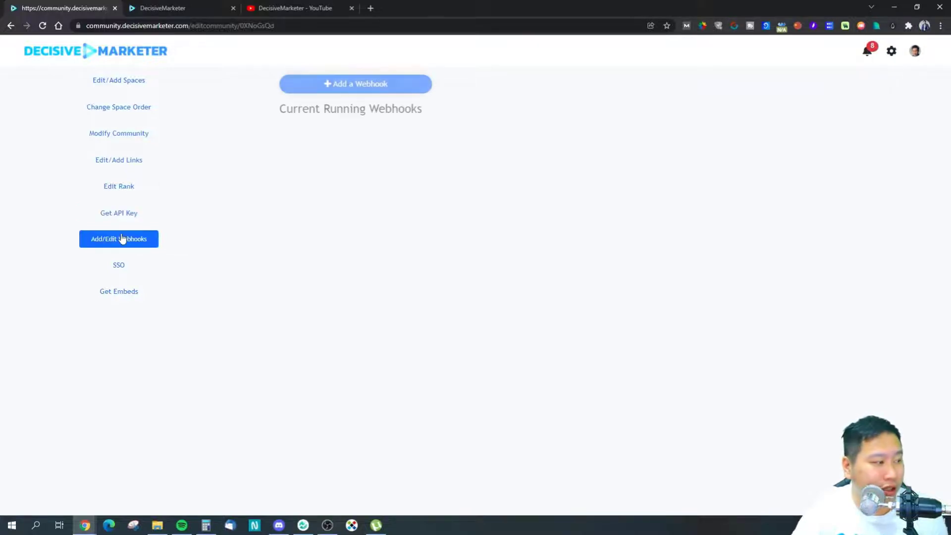
click(148, 212)
click(141, 245)
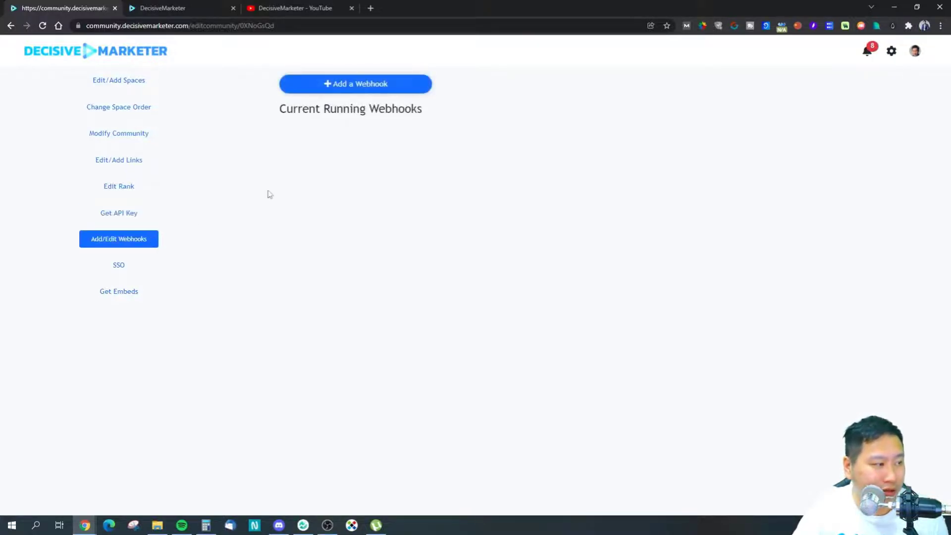
click(363, 93)
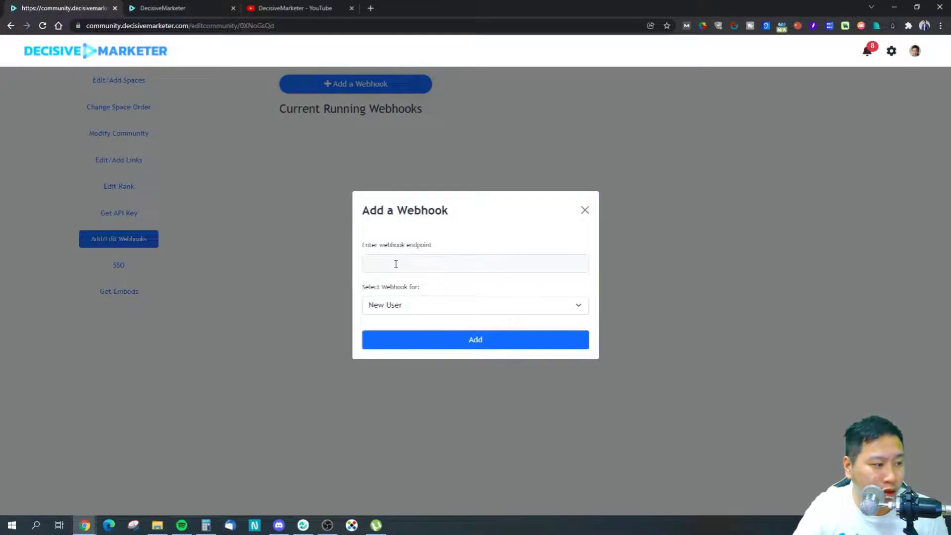
click(387, 301)
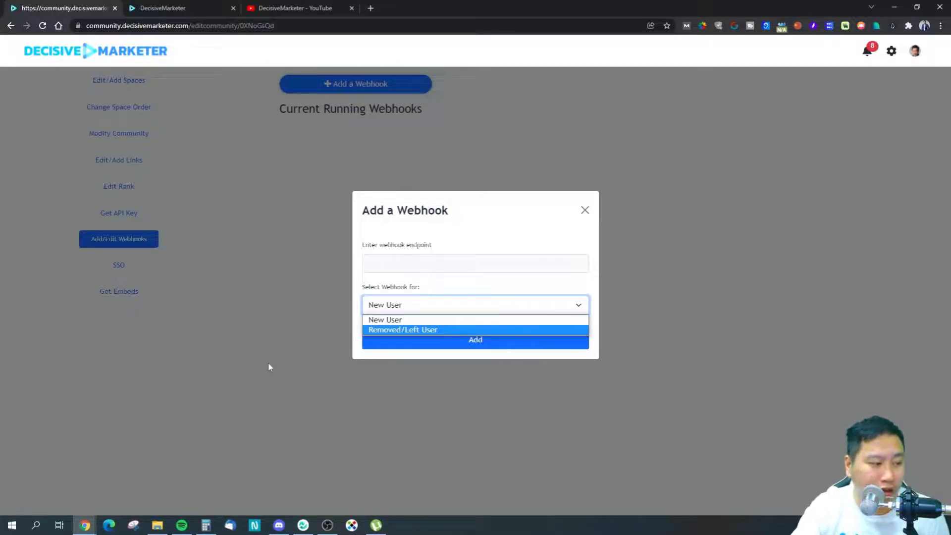
click(586, 211)
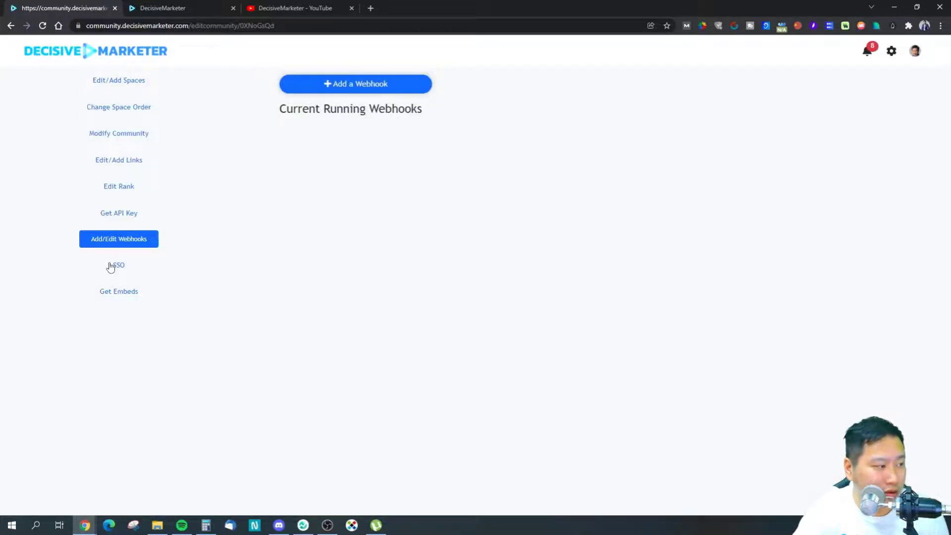
Step: View the SSO settings, then select the community and Copywriting iframe embed codes on Get Embeds
click(110, 267)
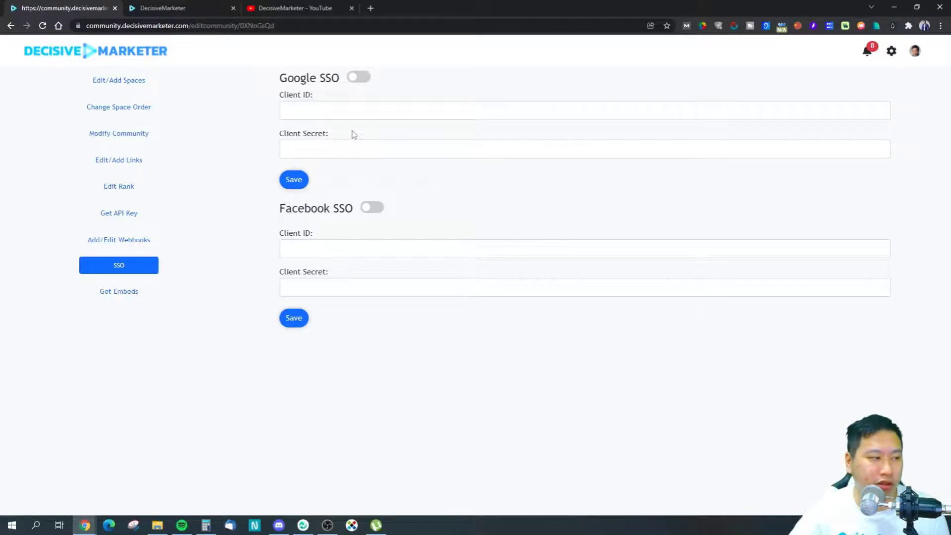
click(119, 292)
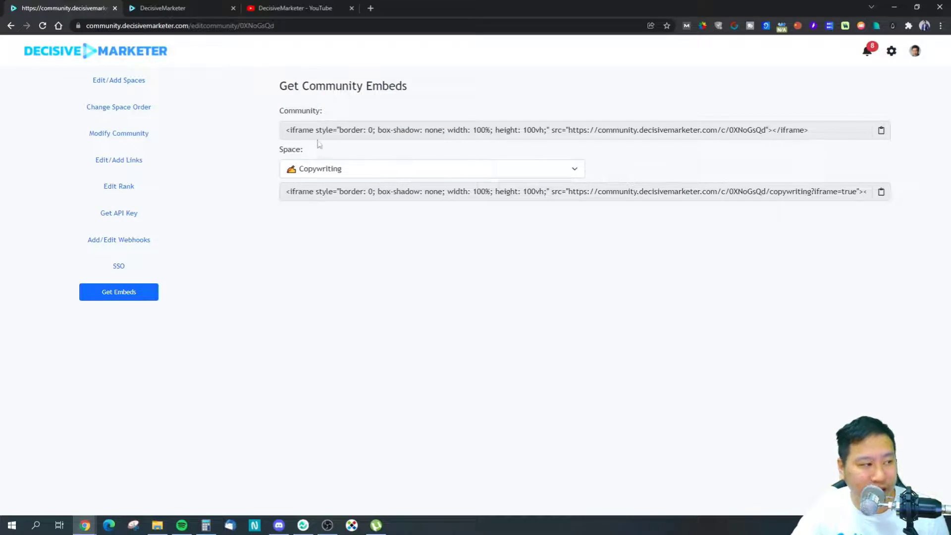
drag(289, 130, 295, 148)
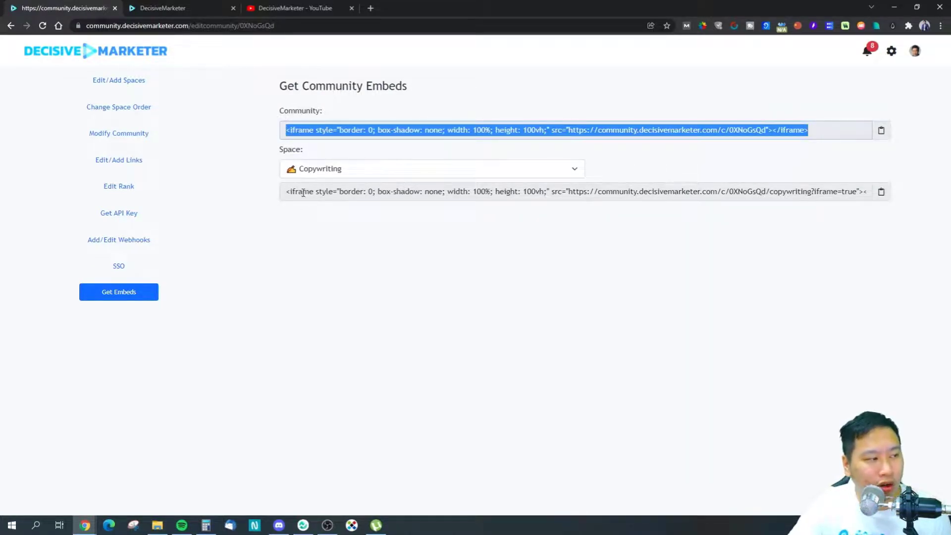
drag(287, 190, 919, 206)
click(838, 274)
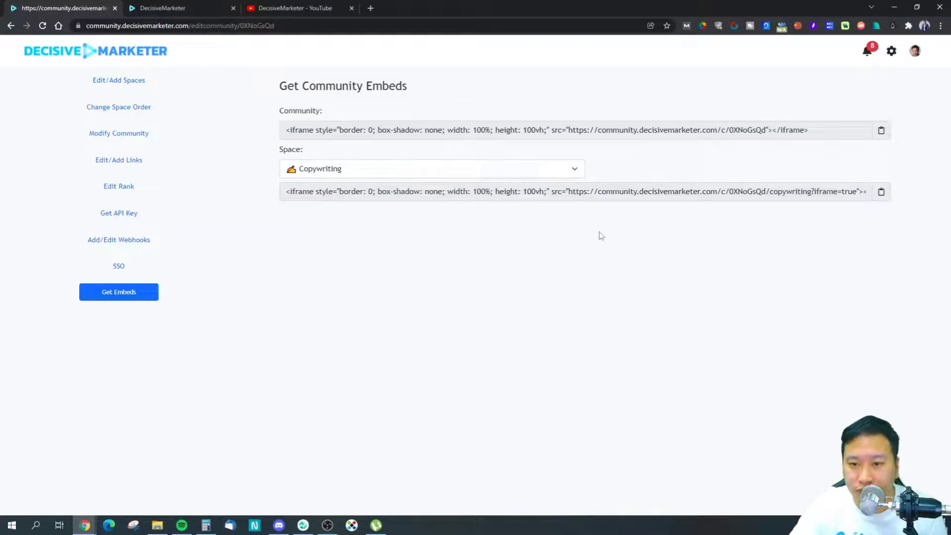
click(892, 54)
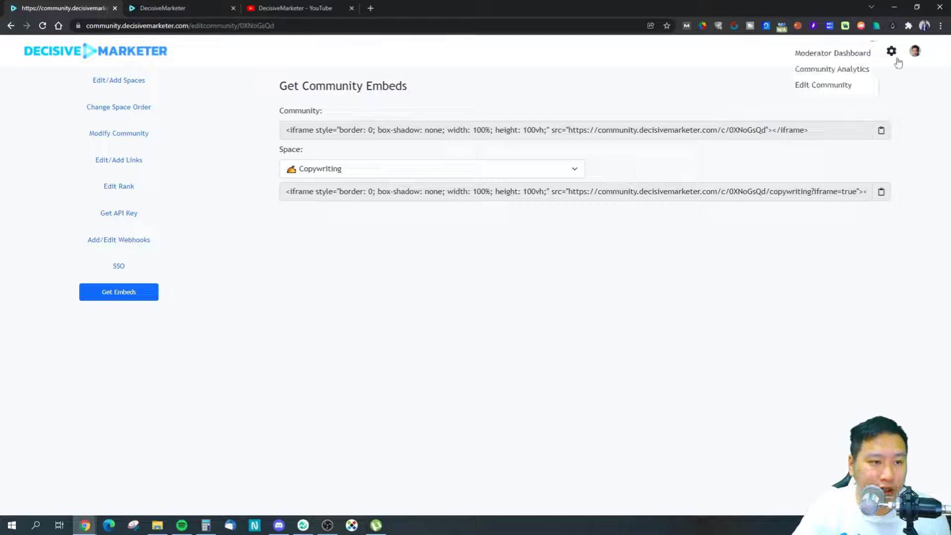
Step: Open the Moderator Dashboard and inspect the invite space and member choices
click(850, 68)
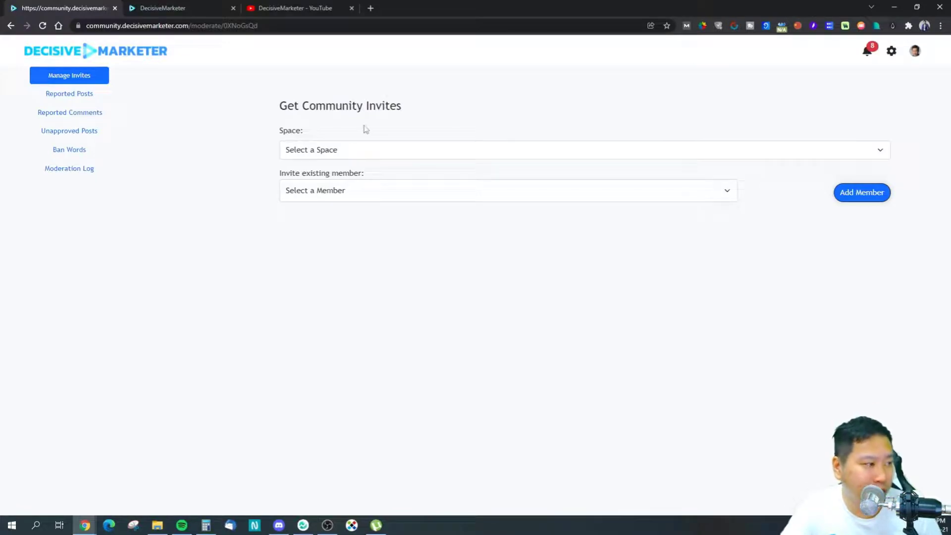
click(331, 156)
click(363, 155)
click(310, 196)
click(315, 192)
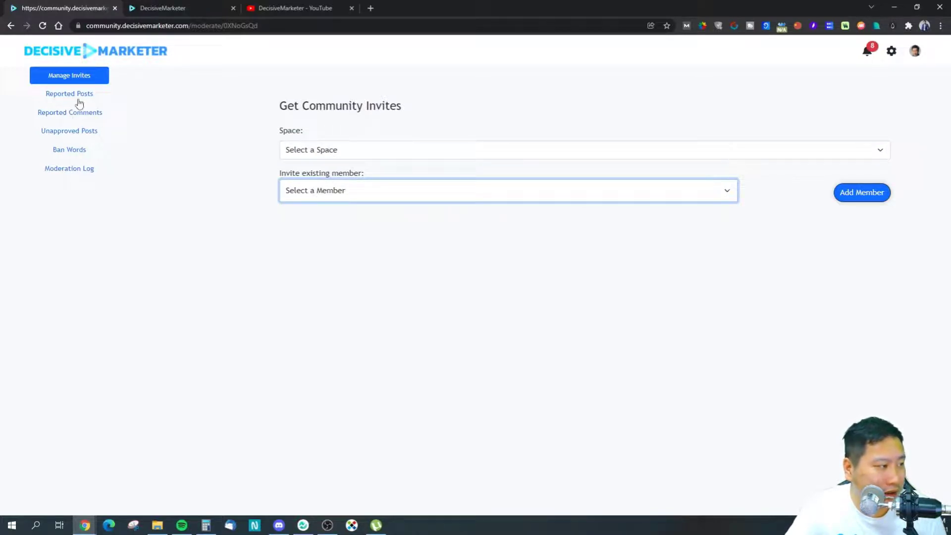
click(322, 151)
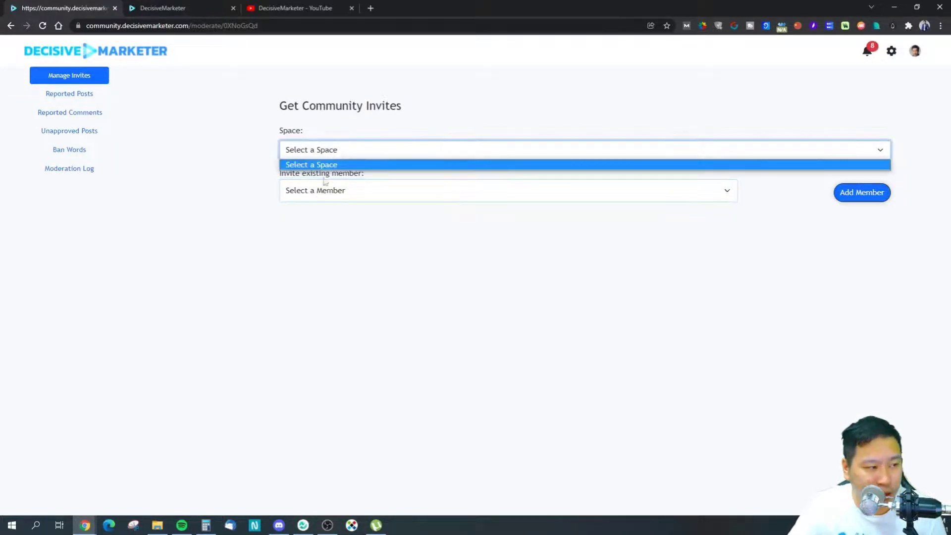
click(242, 146)
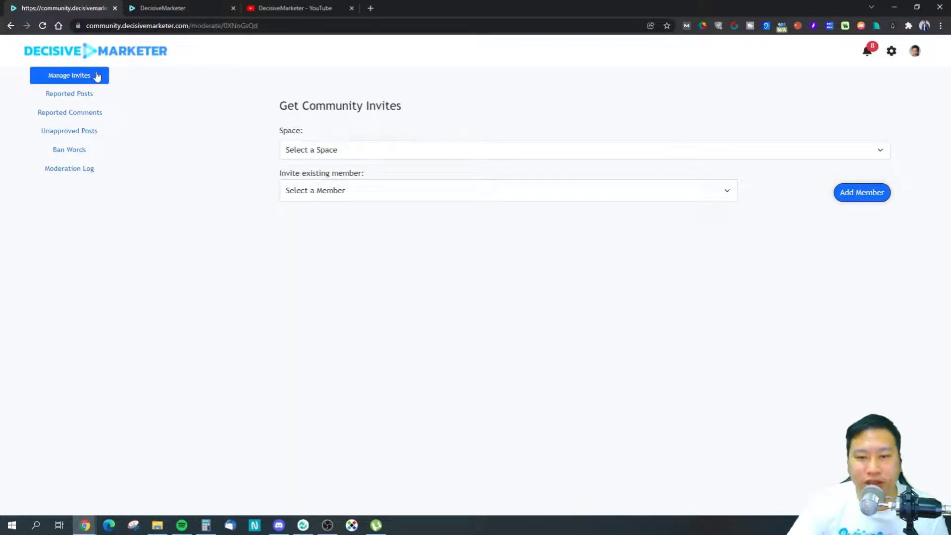
Step: Browse reported posts, reported comments, posts awaiting approval and the banned words settings
click(78, 99)
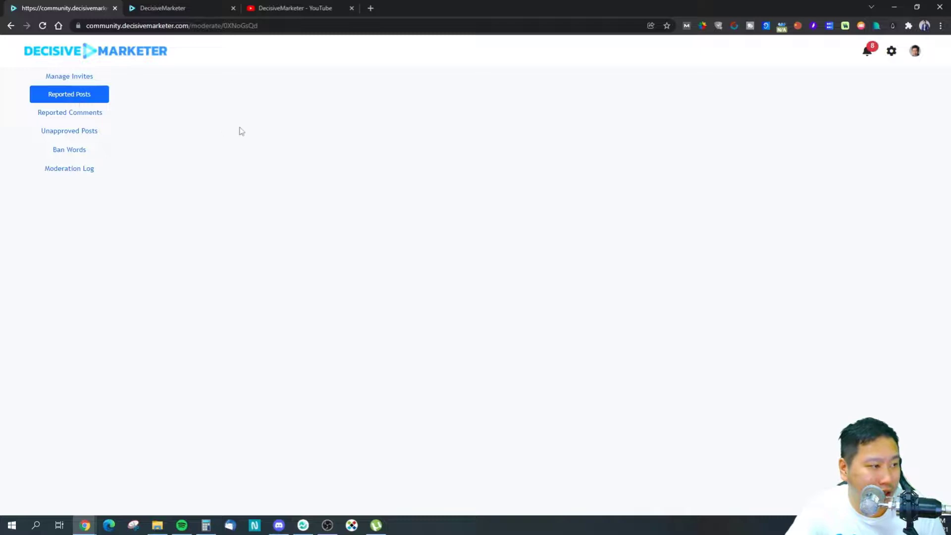
click(85, 114)
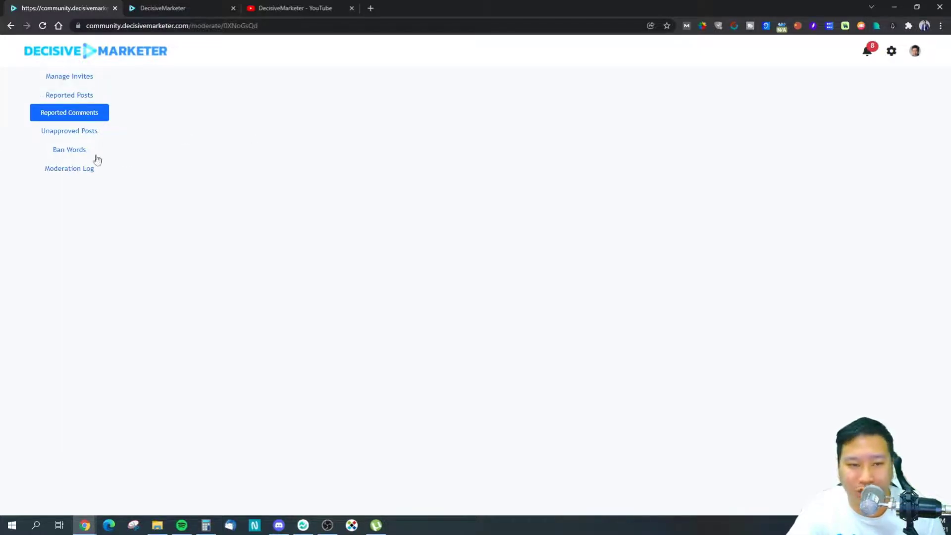
click(59, 132)
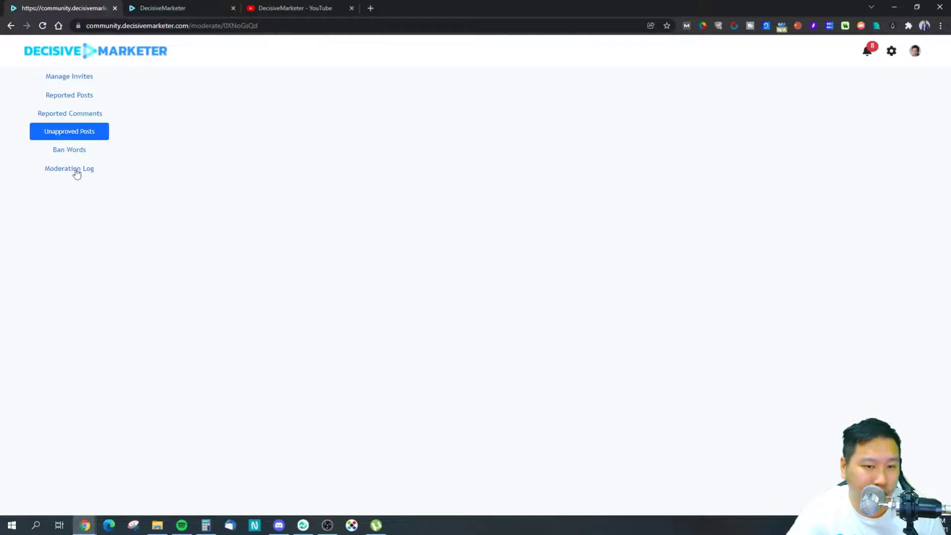
click(82, 154)
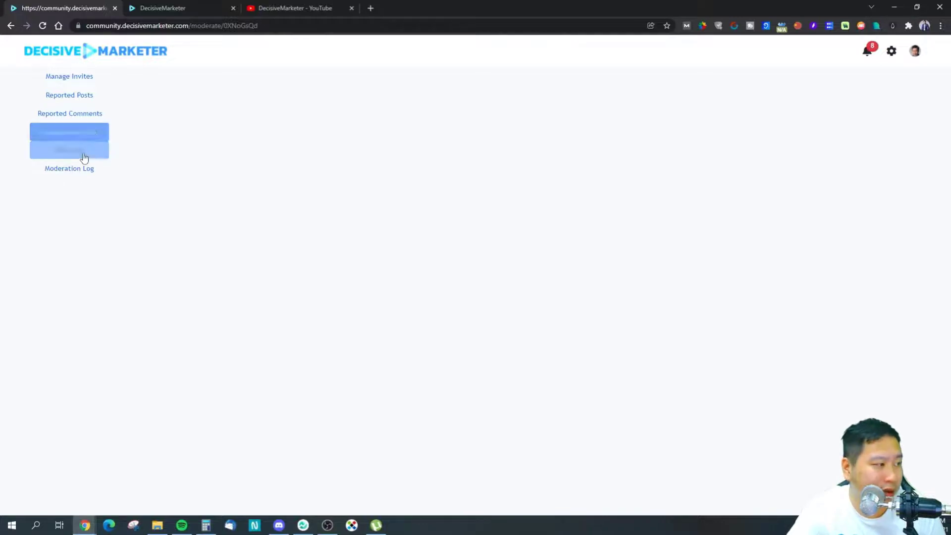
click(64, 134)
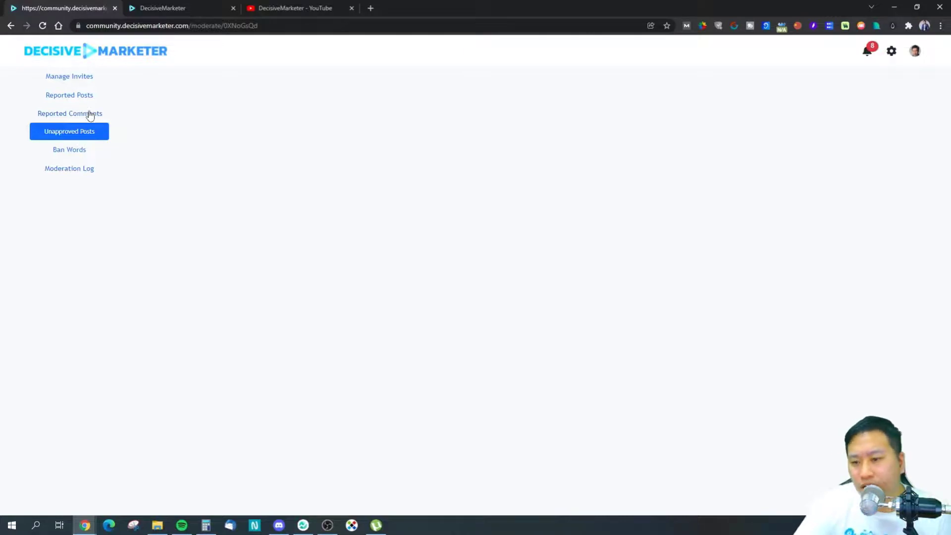
click(64, 149)
click(317, 98)
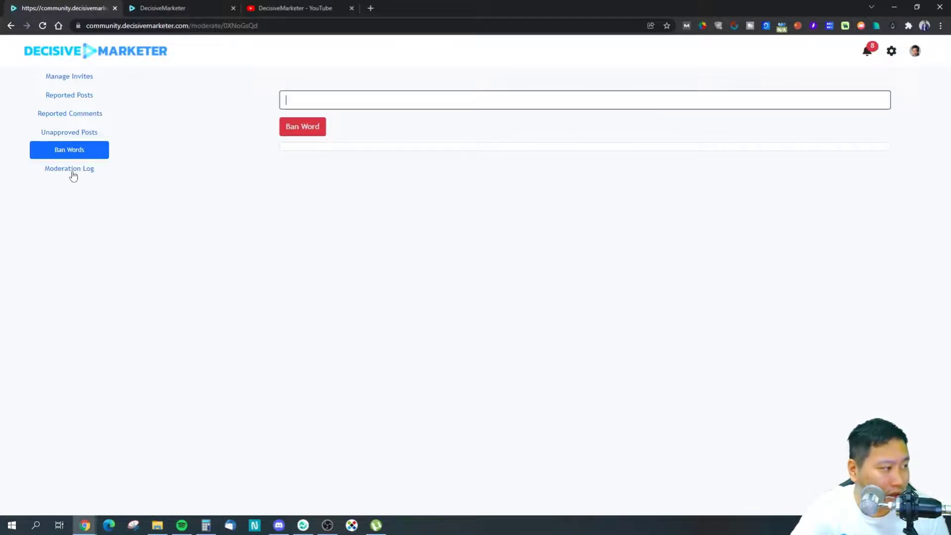
Step: View the moderation log, then open Community Analytics from the gear menu
click(90, 169)
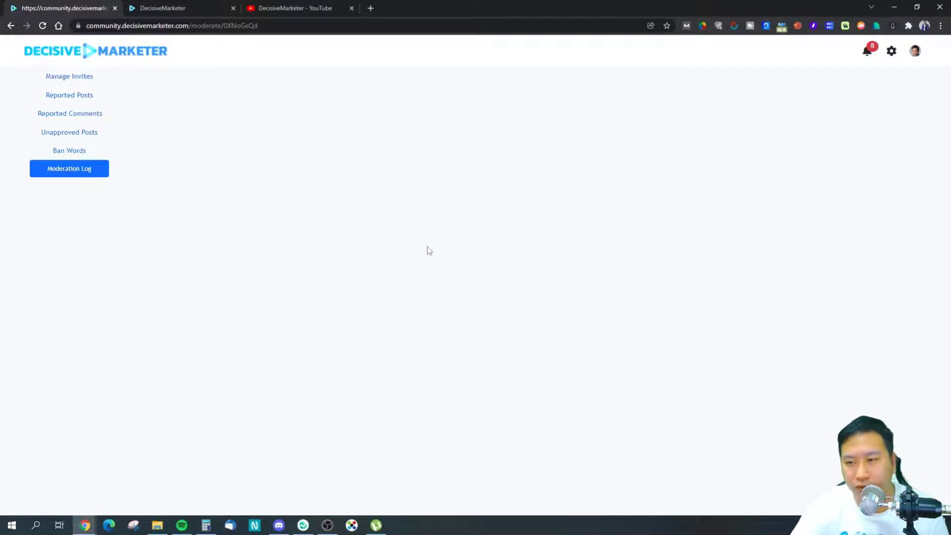
click(81, 132)
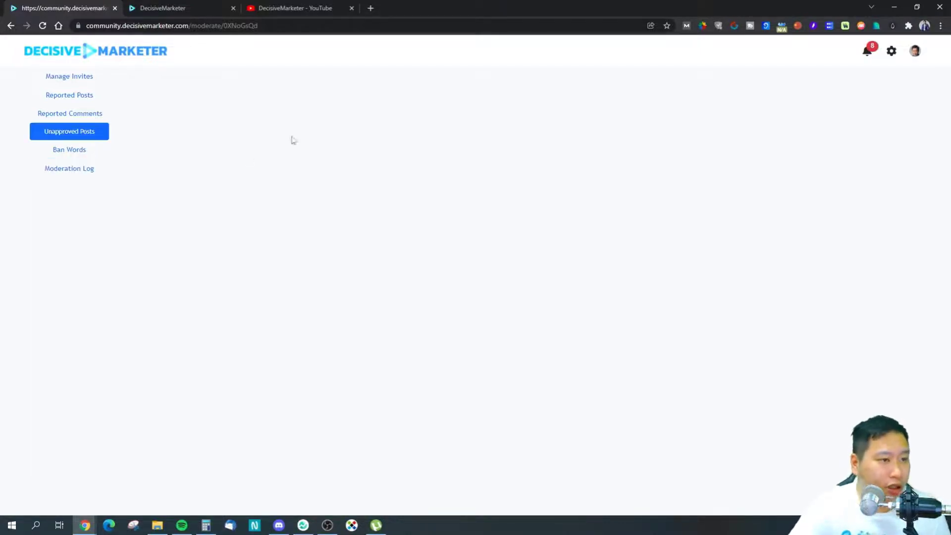
click(892, 51)
click(795, 57)
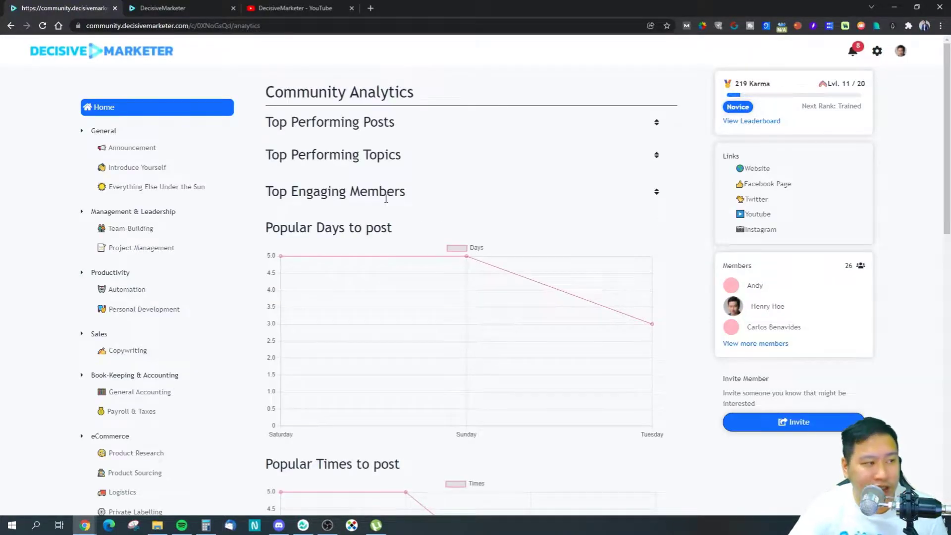
Step: Check the top-posts time ranges and analytics charts, then open your own profile from the avatar menu
click(656, 124)
click(605, 124)
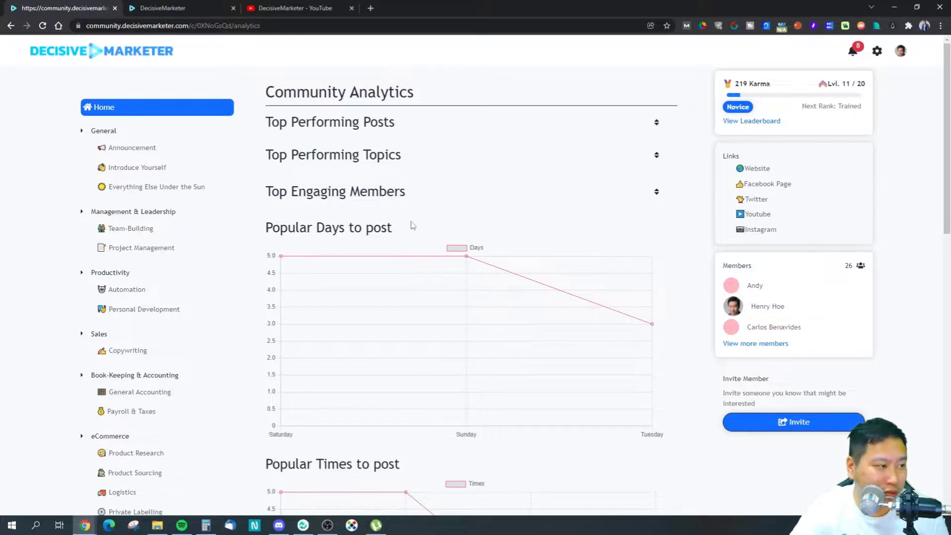
scroll(434, 208, down, 2)
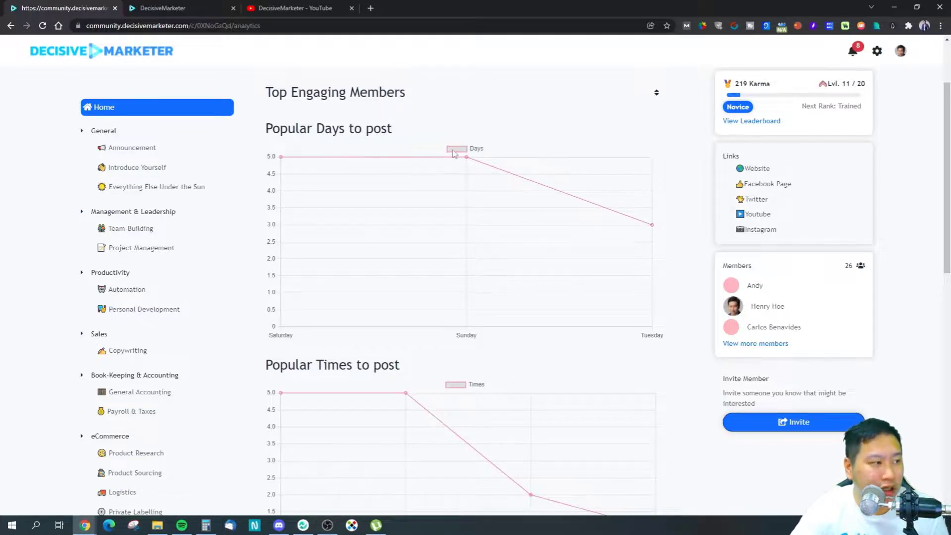
mouse_move(654, 228)
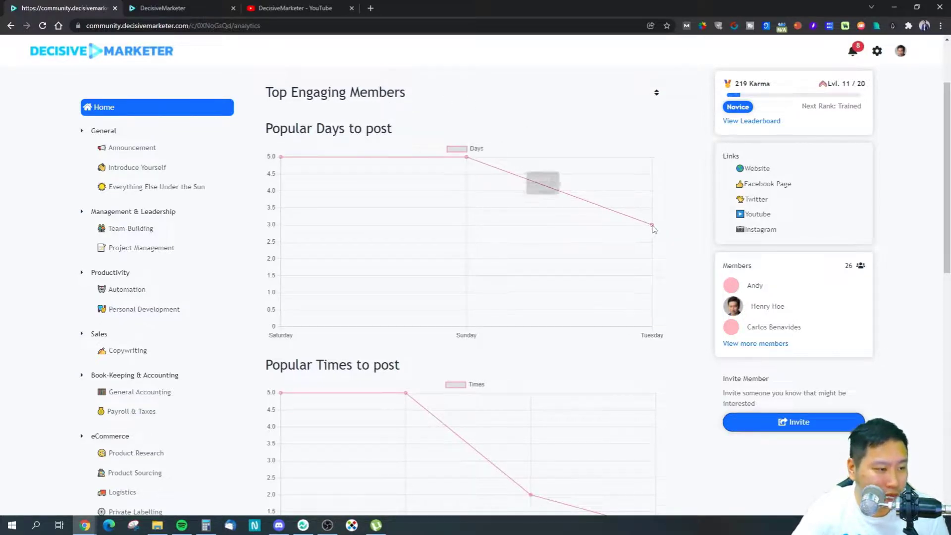
scroll(399, 265, down, 9)
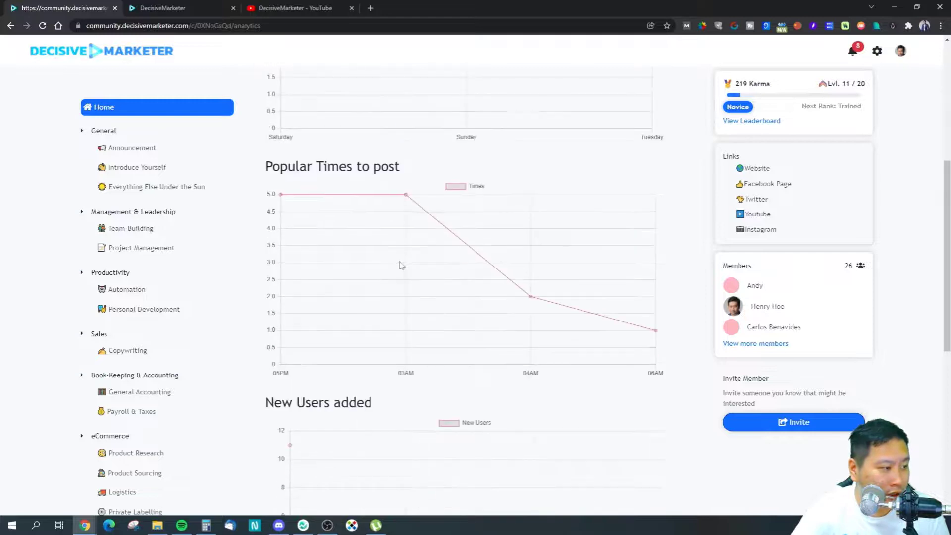
scroll(402, 270, down, 3)
scroll(594, 270, up, 12)
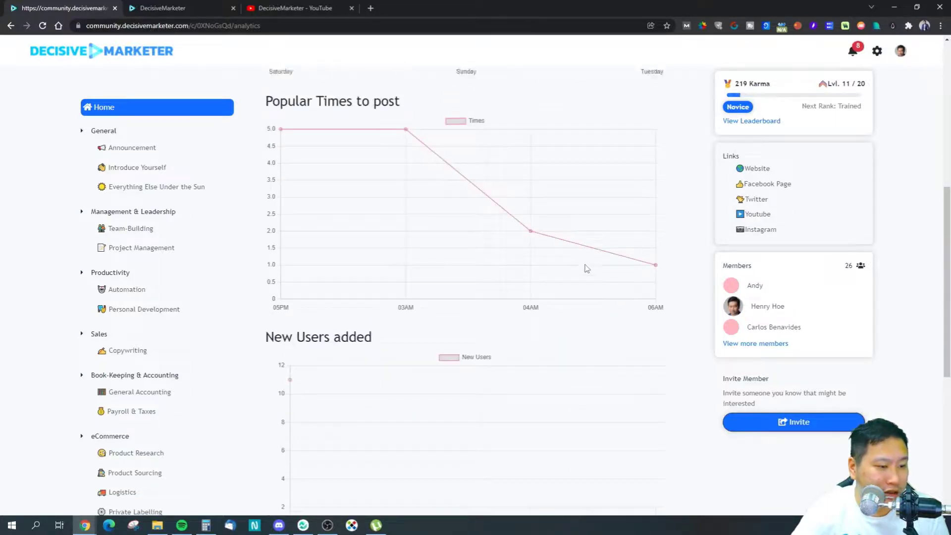
click(901, 51)
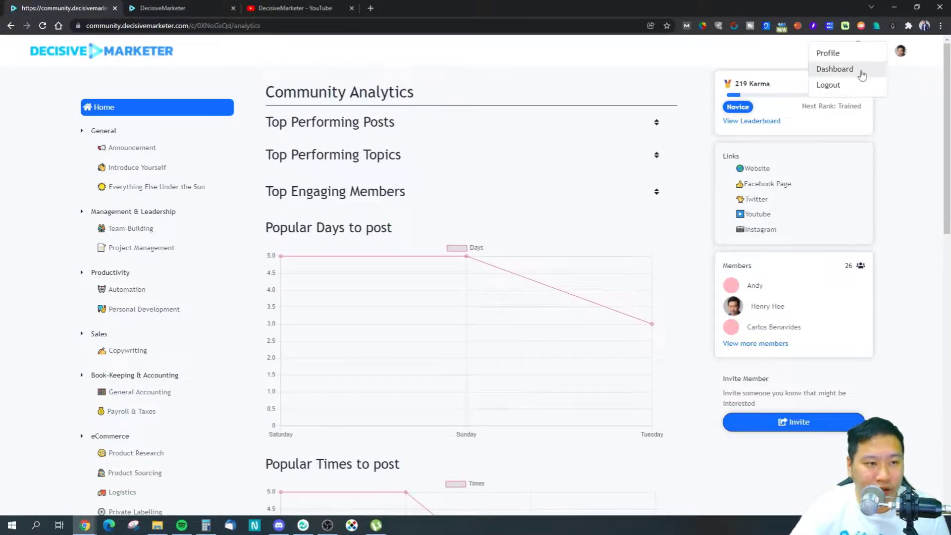
click(828, 53)
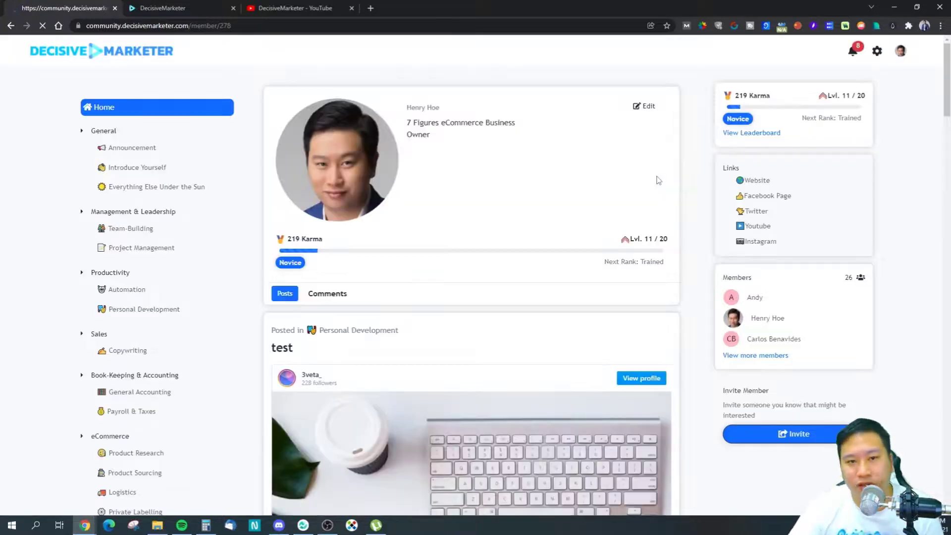
Step: Open the Edit Profile form and close it without changes
scroll(544, 153, down, 3)
scroll(507, 168, up, 3)
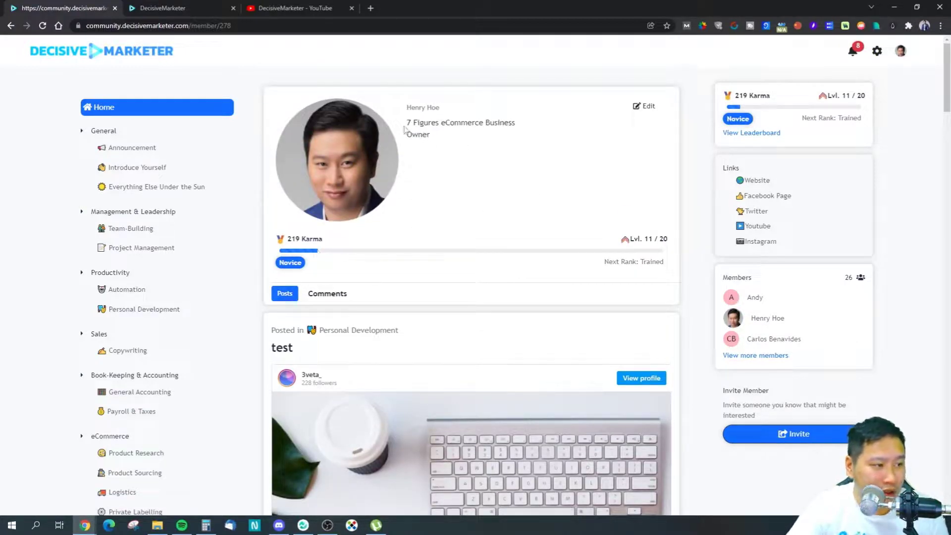
click(639, 105)
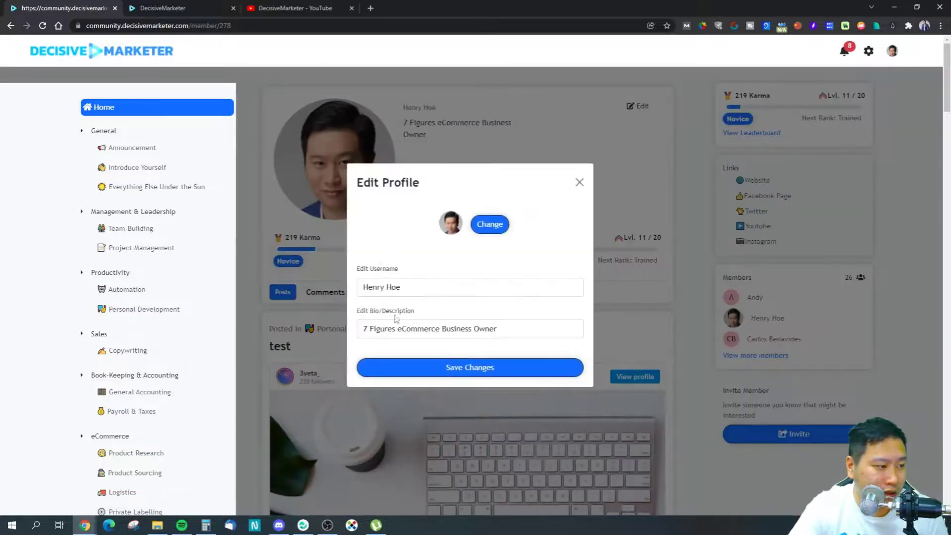
click(579, 183)
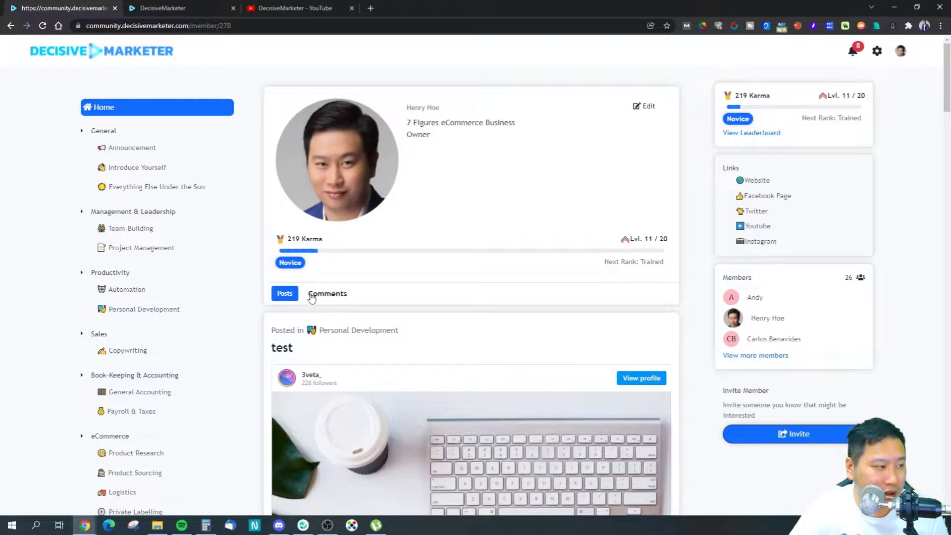
Step: Switch between the Comments and Posts tabs, scroll your posts, then open the Copywriting channel
scroll(311, 298, down, 3)
click(319, 149)
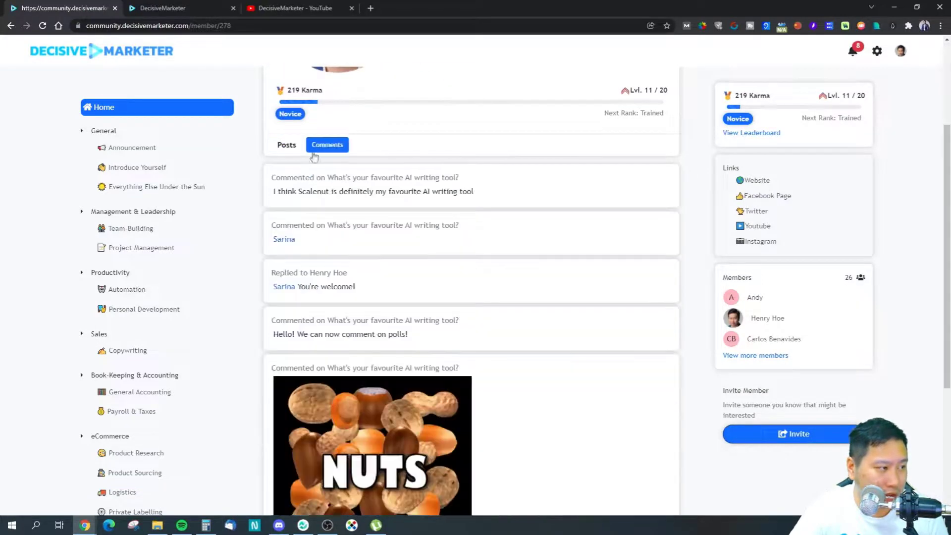
click(286, 146)
scroll(442, 297, down, 4)
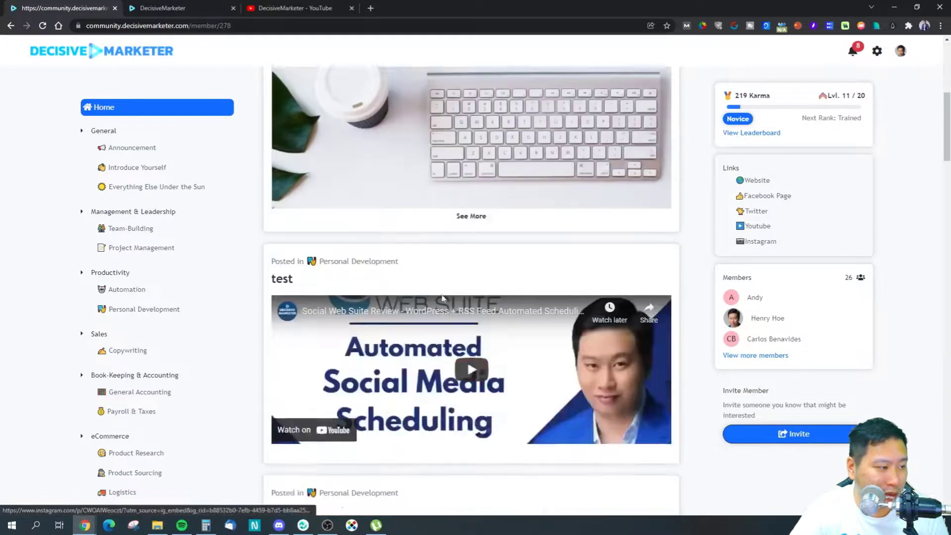
scroll(442, 298, down, 6)
scroll(453, 294, up, 6)
scroll(446, 299, down, 13)
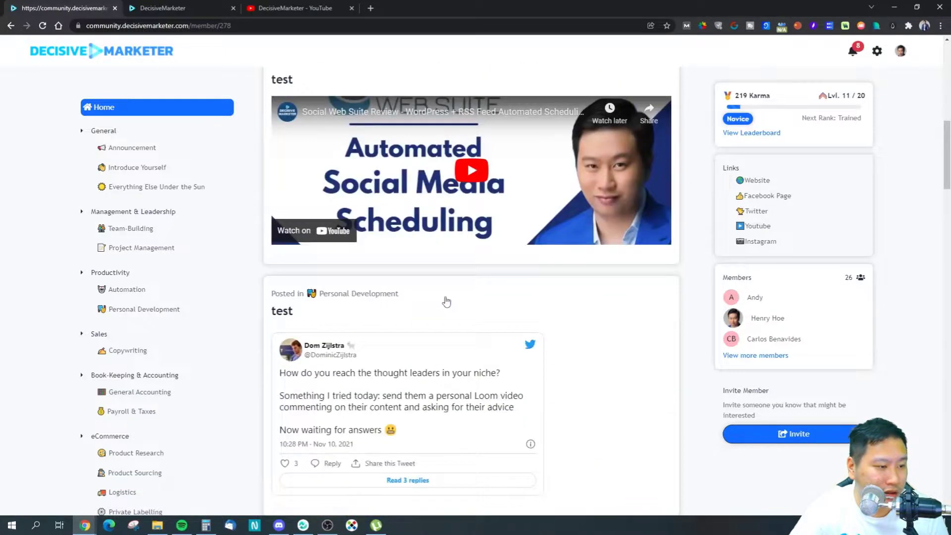
scroll(441, 282, up, 13)
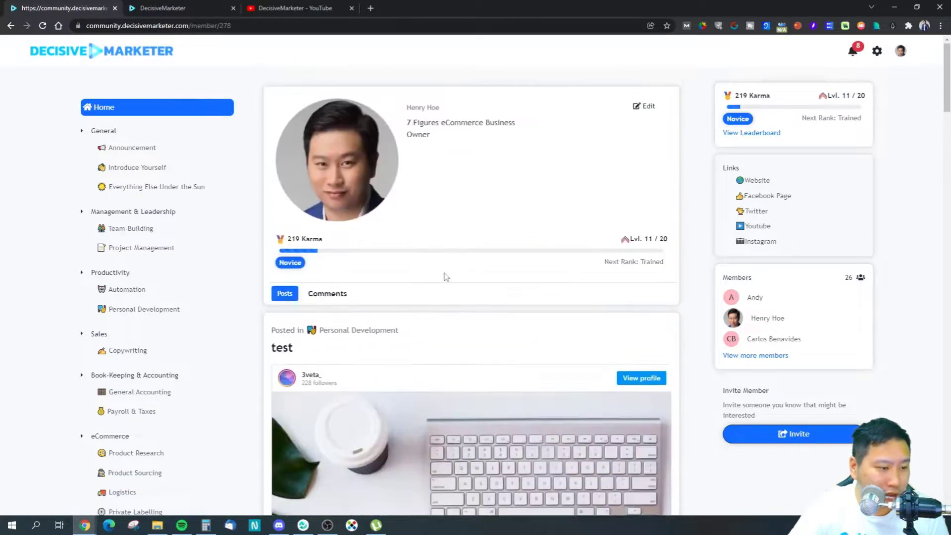
click(766, 320)
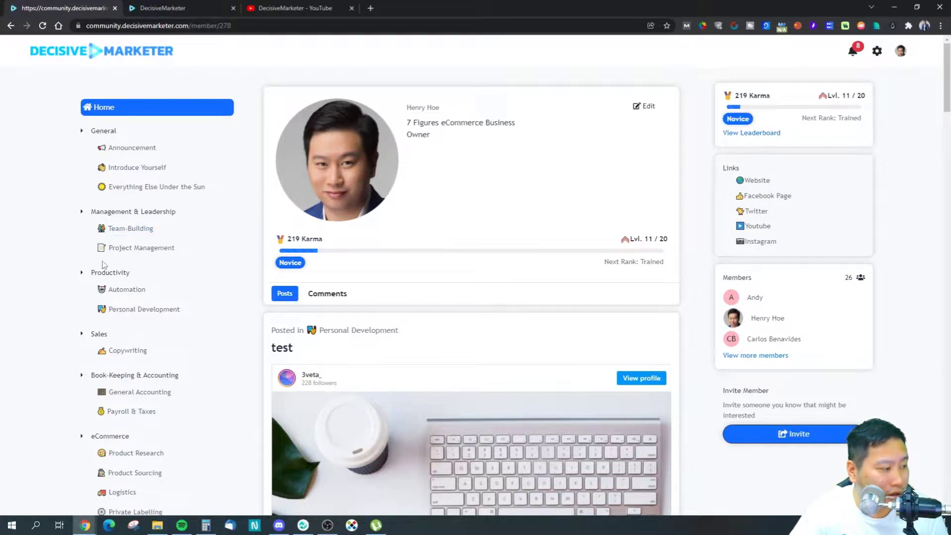
click(122, 351)
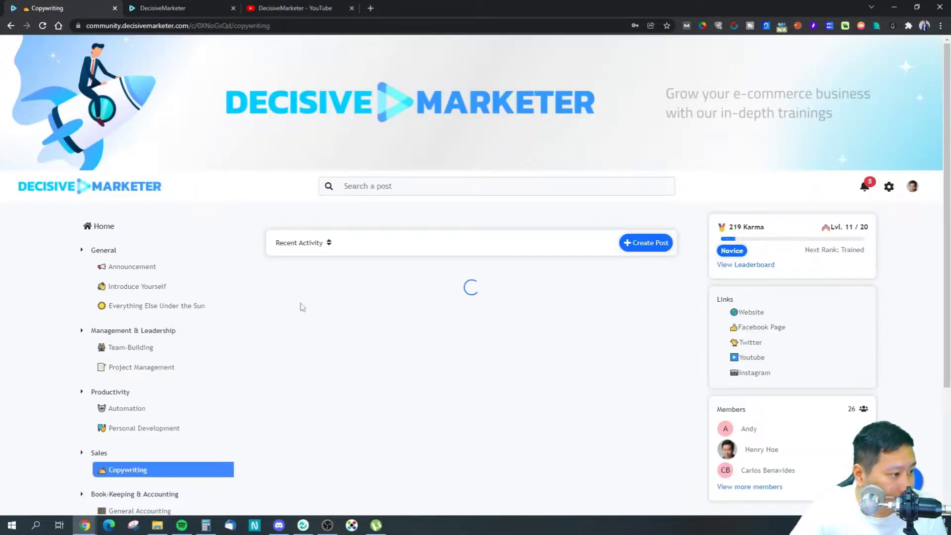
Step: Expand the poll's 6 comments, view a commenter's public profile, and go back to Copywriting
scroll(357, 303, down, 4)
click(647, 332)
scroll(347, 371, down, 3)
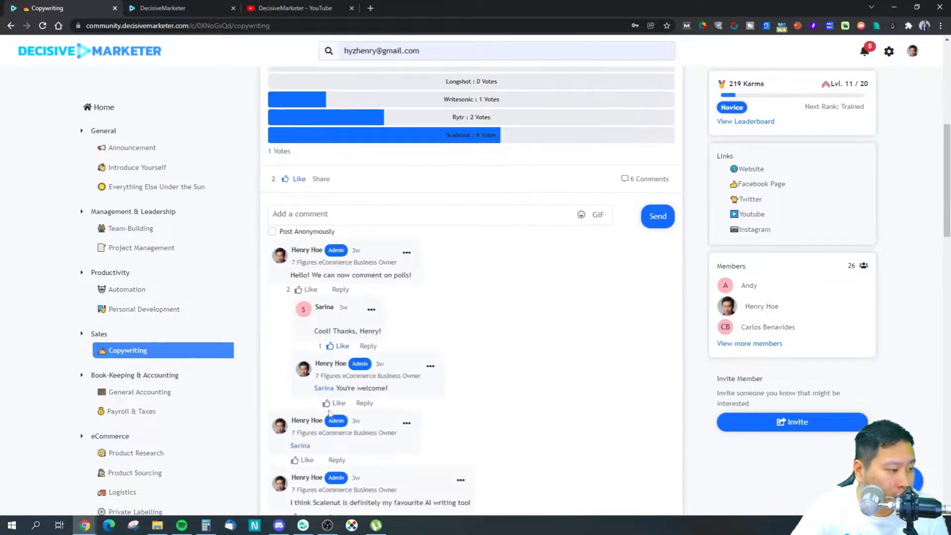
click(320, 389)
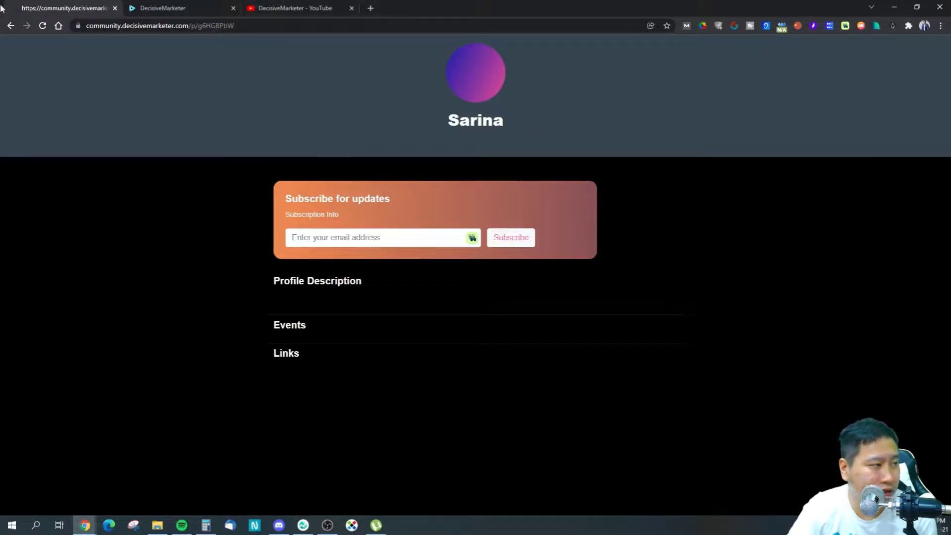
click(8, 28)
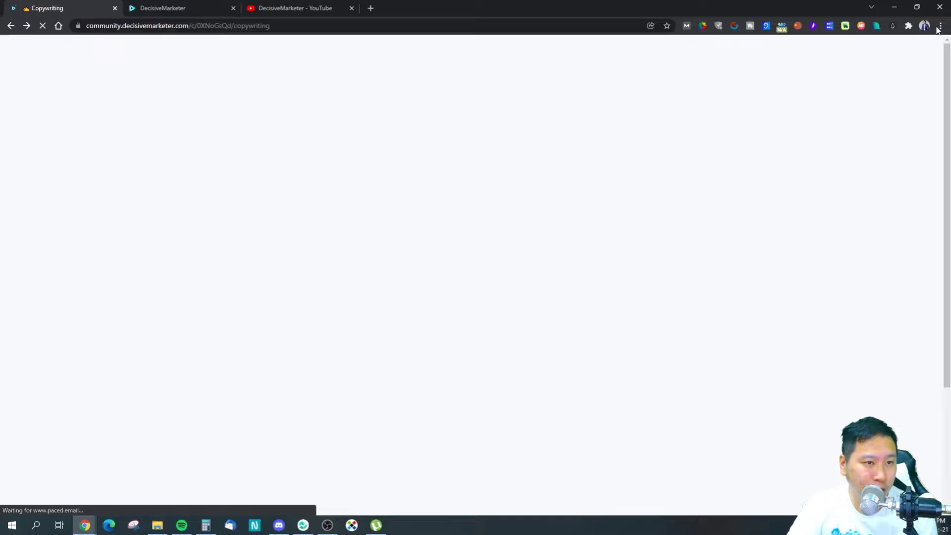
click(940, 25)
Step: Load community.decisivemarketer.com in an incognito window and open and close the Sign Up and Login forms
click(867, 63)
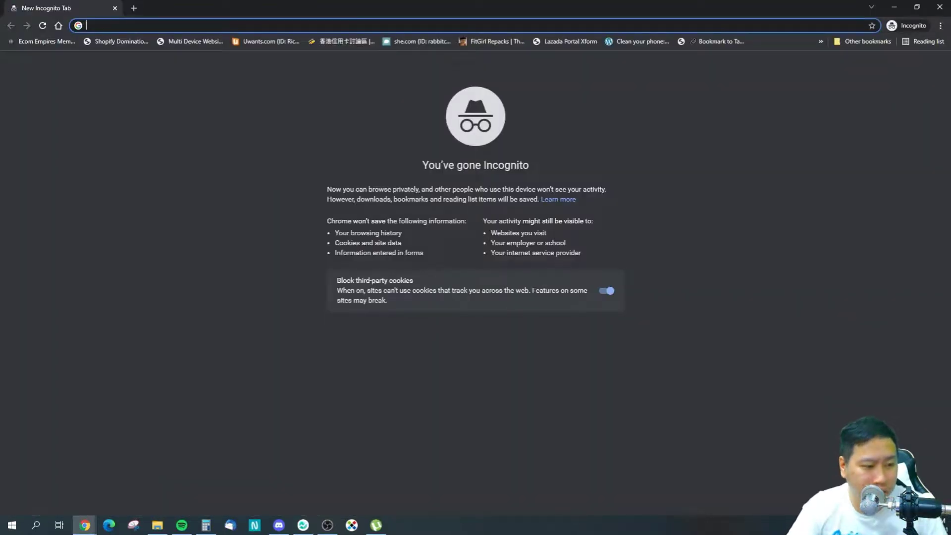
text(com)
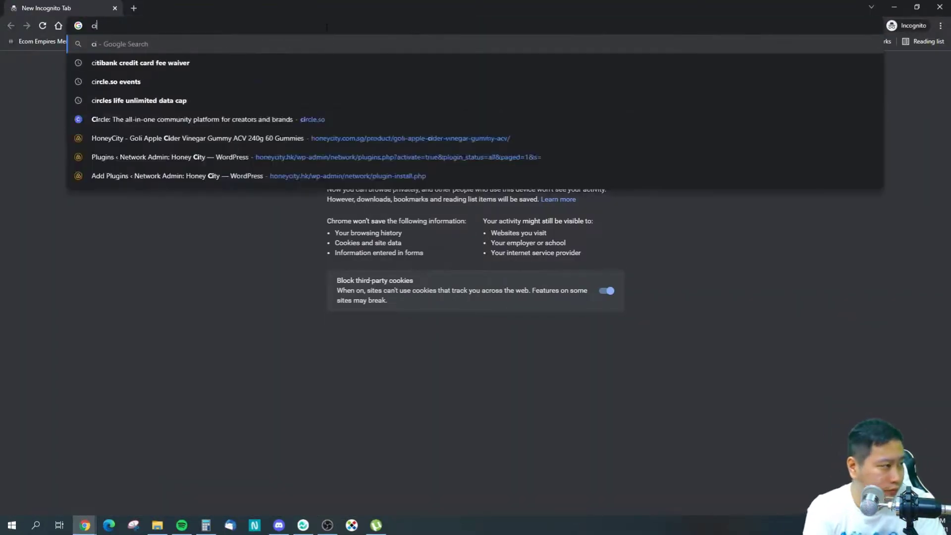
key(Return)
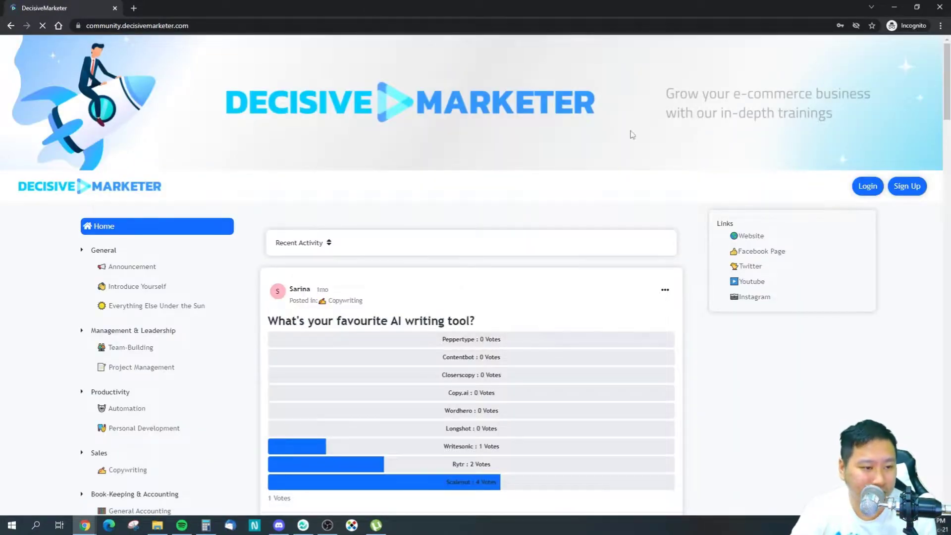
click(904, 191)
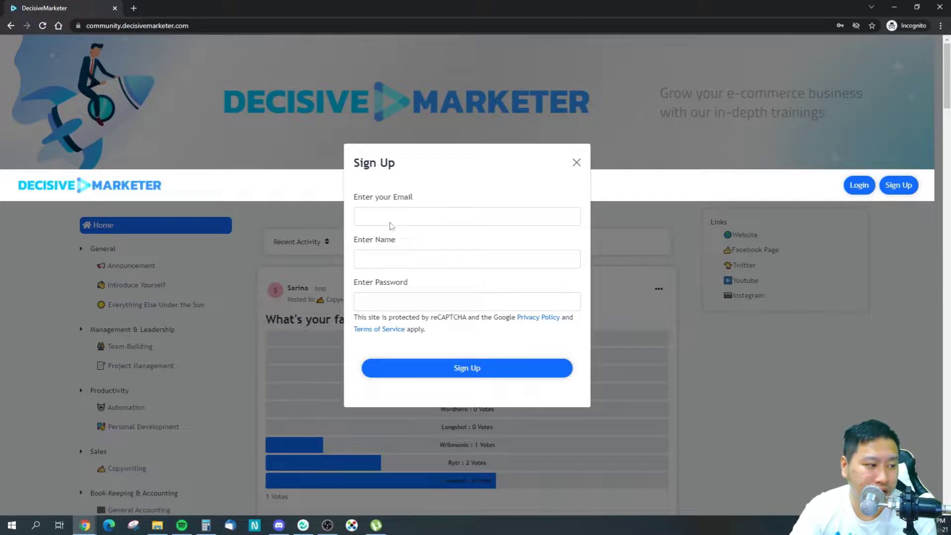
click(576, 162)
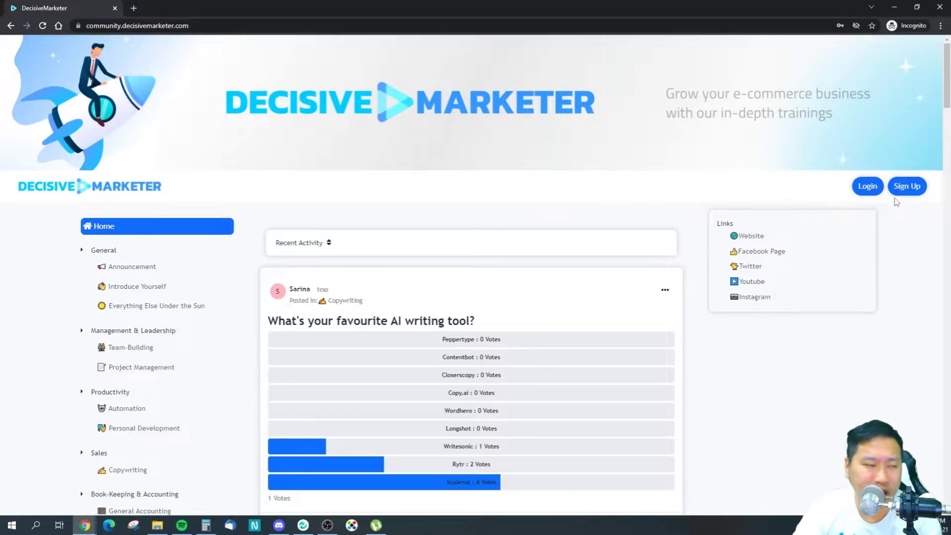
click(876, 186)
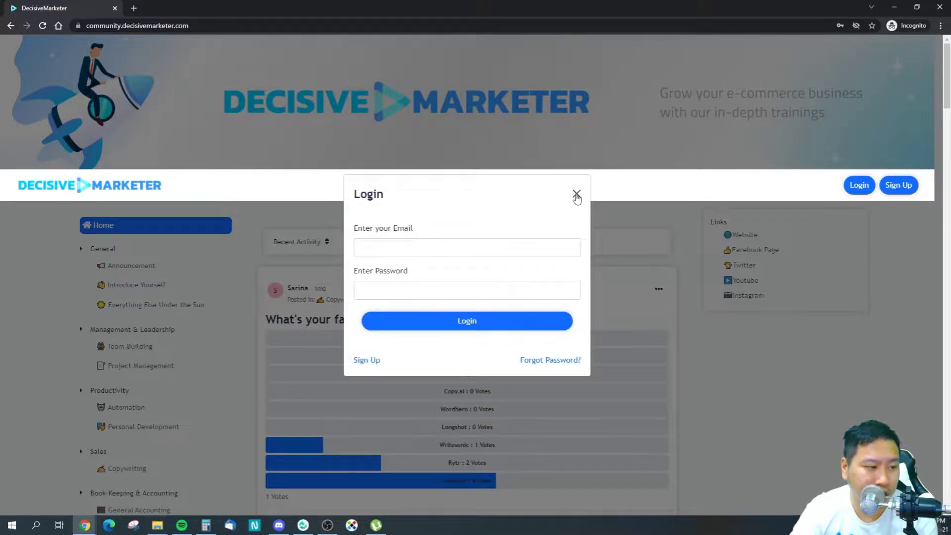
click(576, 194)
Step: Close the private window and head to the Uuki dashboard from the account menu
click(940, 7)
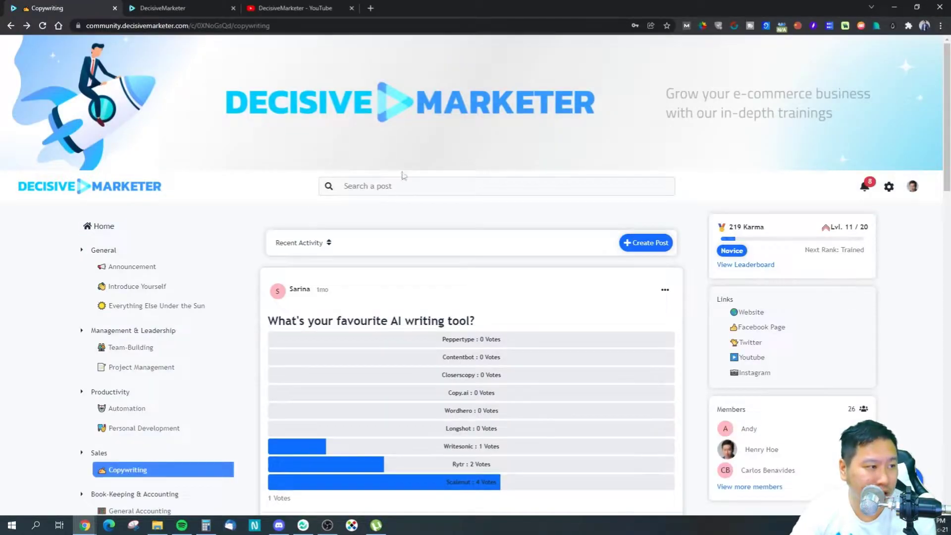
click(888, 187)
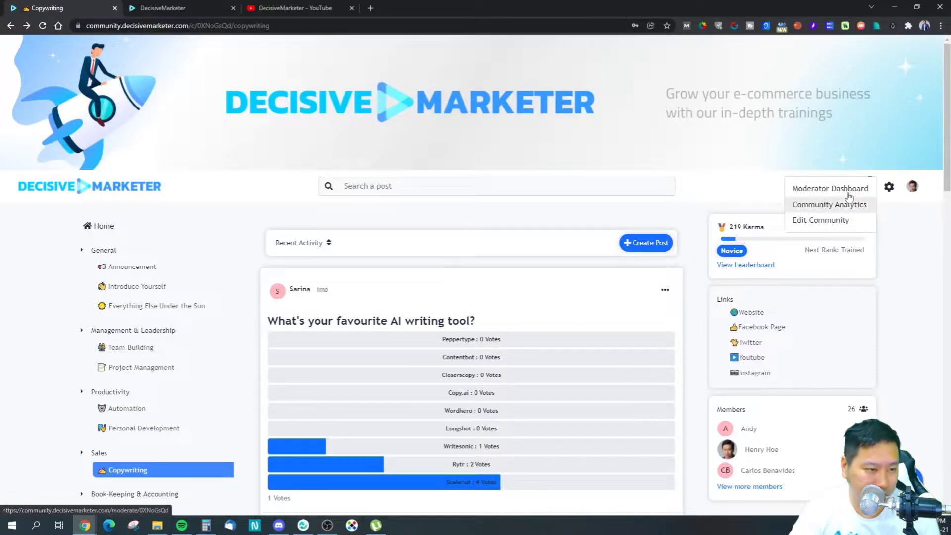
click(939, 183)
click(913, 189)
click(849, 205)
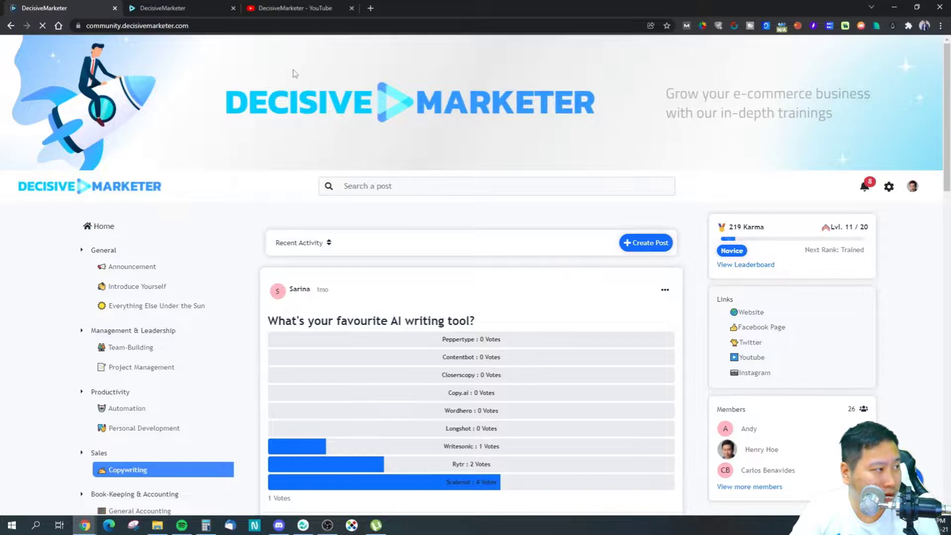
Step: Load uuki.live in the address bar
click(197, 27)
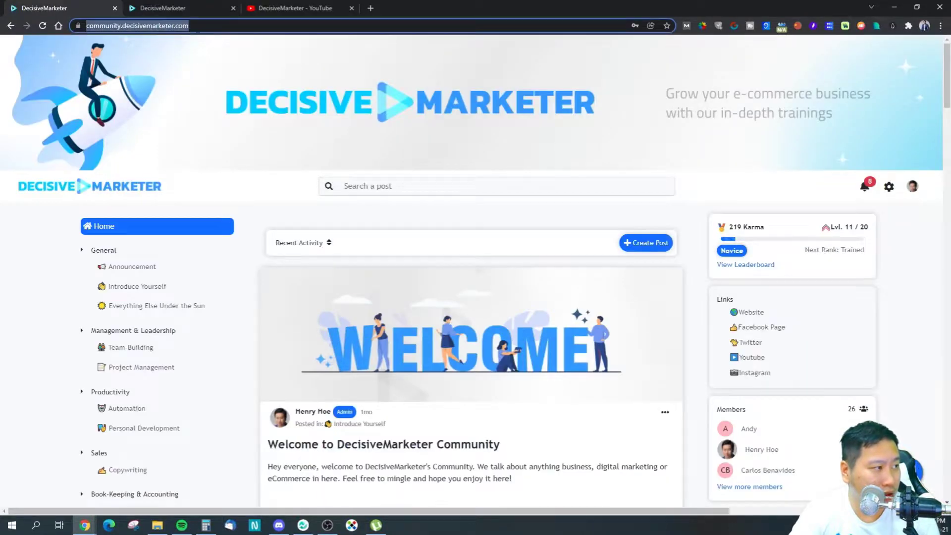
key(BackSpace)
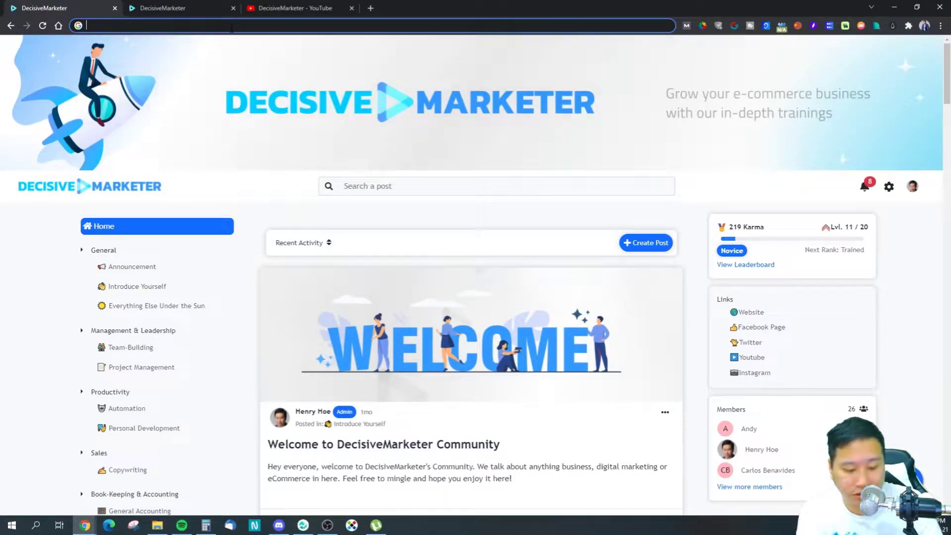
text(uuki.live)
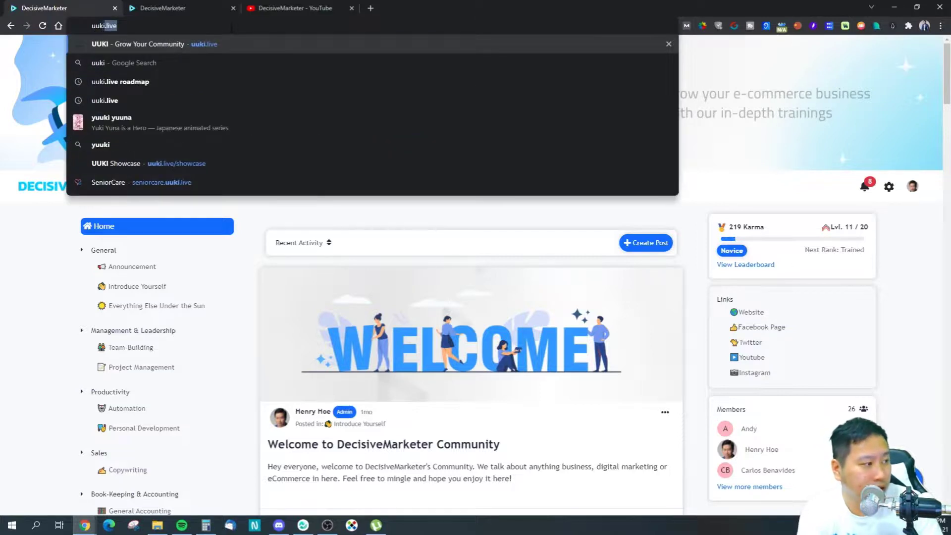
key(Return)
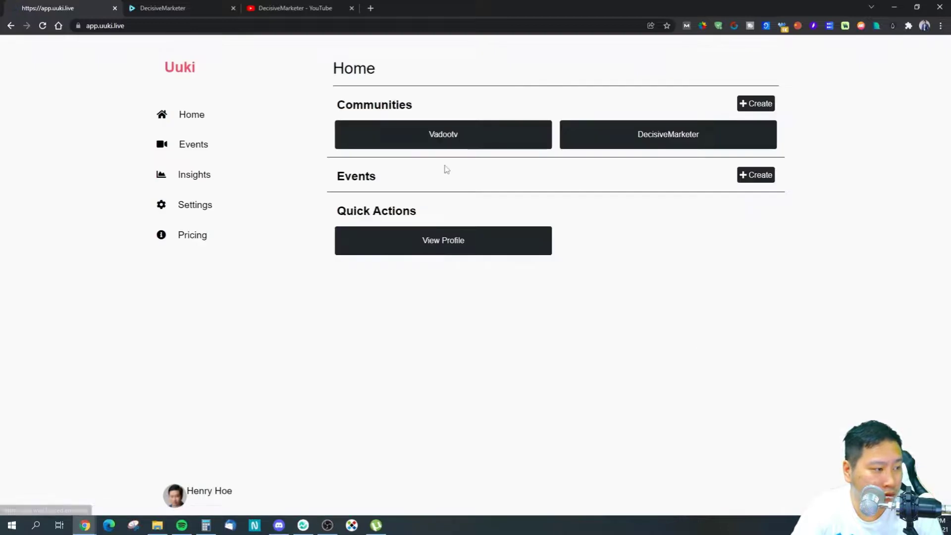
Step: Switch the dashboard theme to Dark in account settings, then go back Home
click(193, 203)
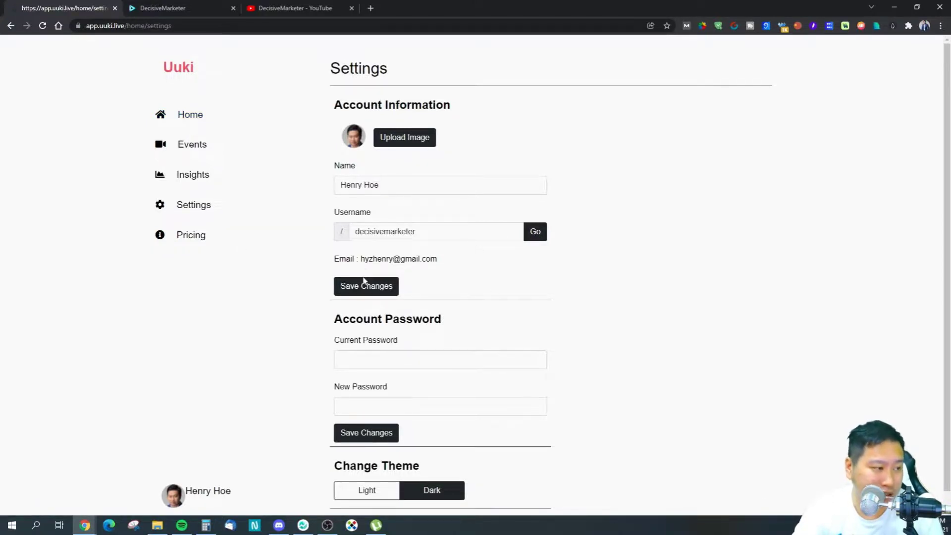
scroll(364, 281, down, 1)
scroll(193, 286, up, 1)
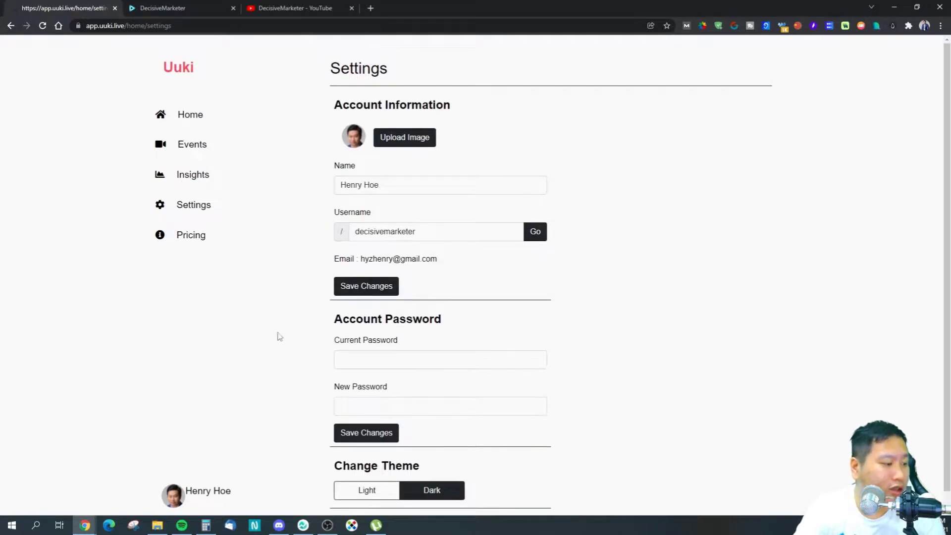
click(412, 488)
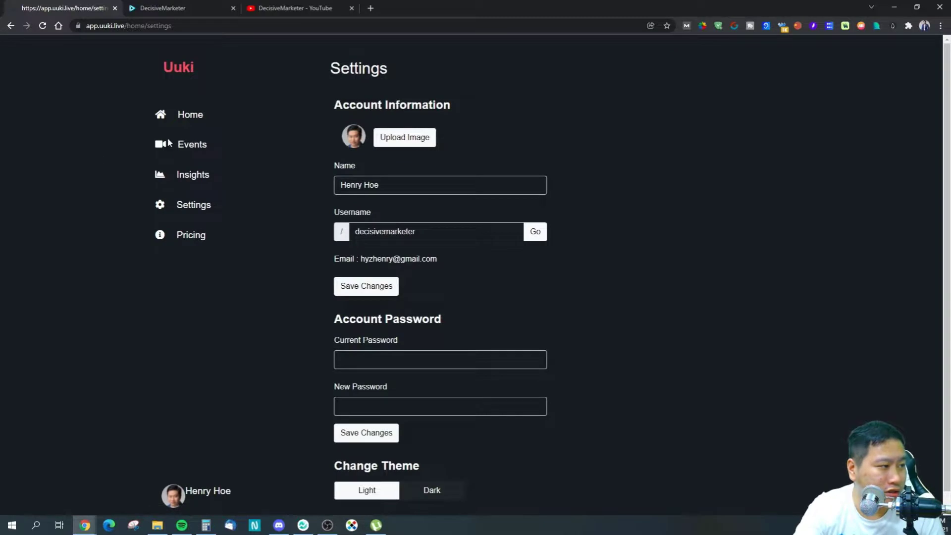
click(203, 118)
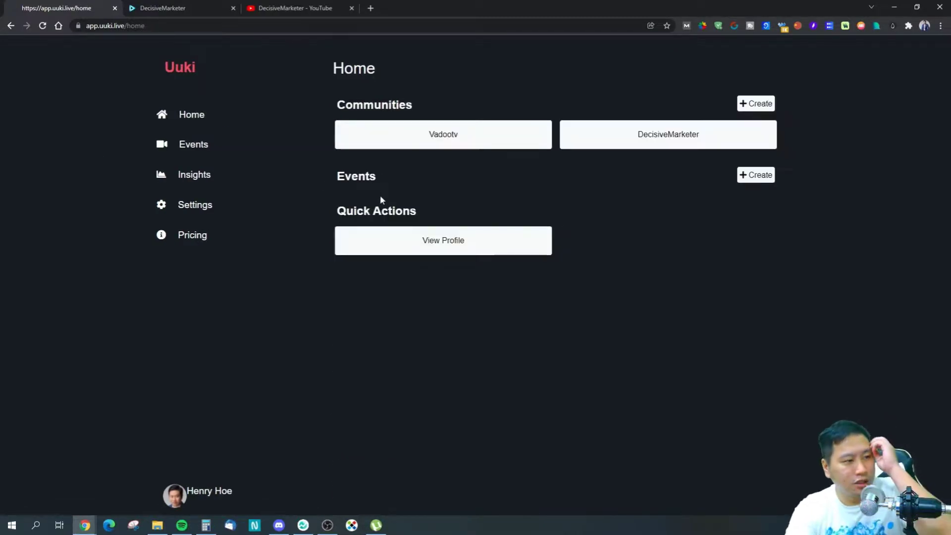
Step: Look over the public creator profile page, then go back and open Events
click(458, 252)
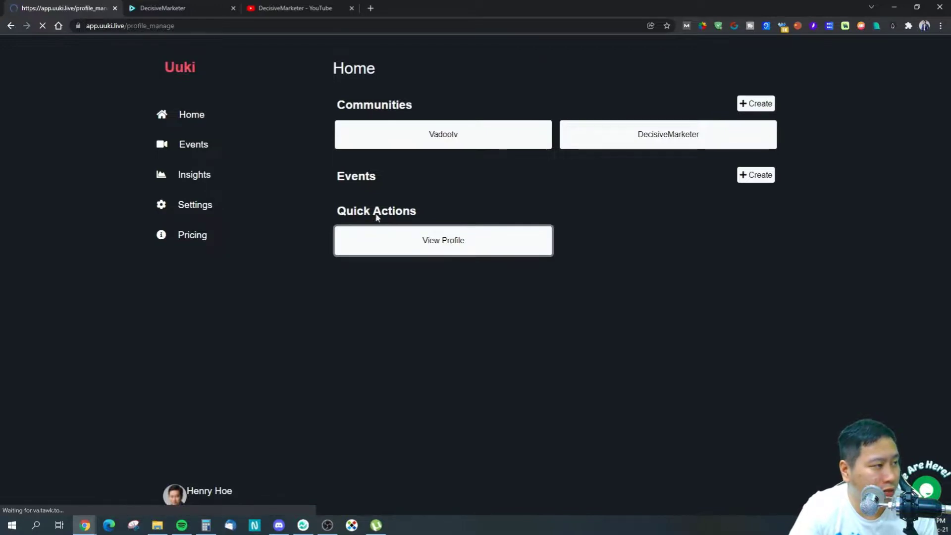
scroll(388, 214, down, 2)
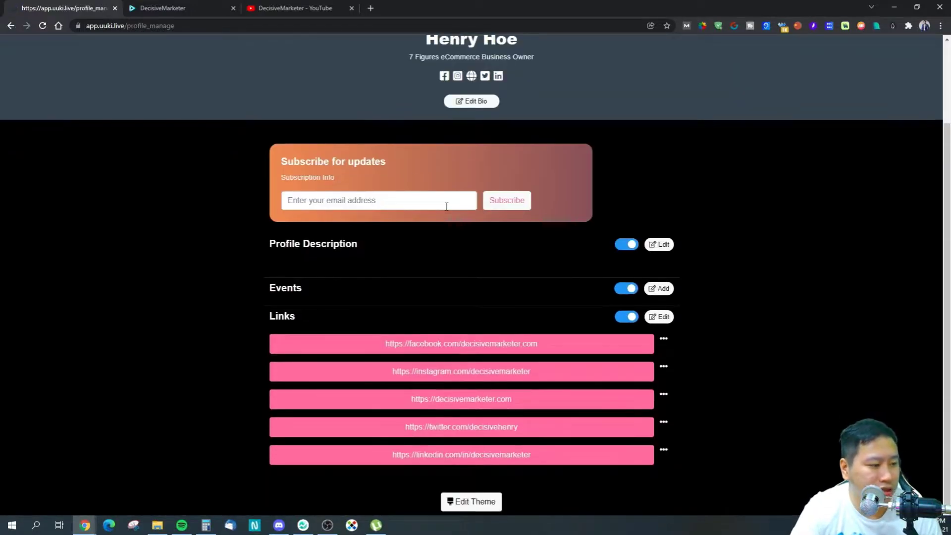
scroll(375, 235, up, 2)
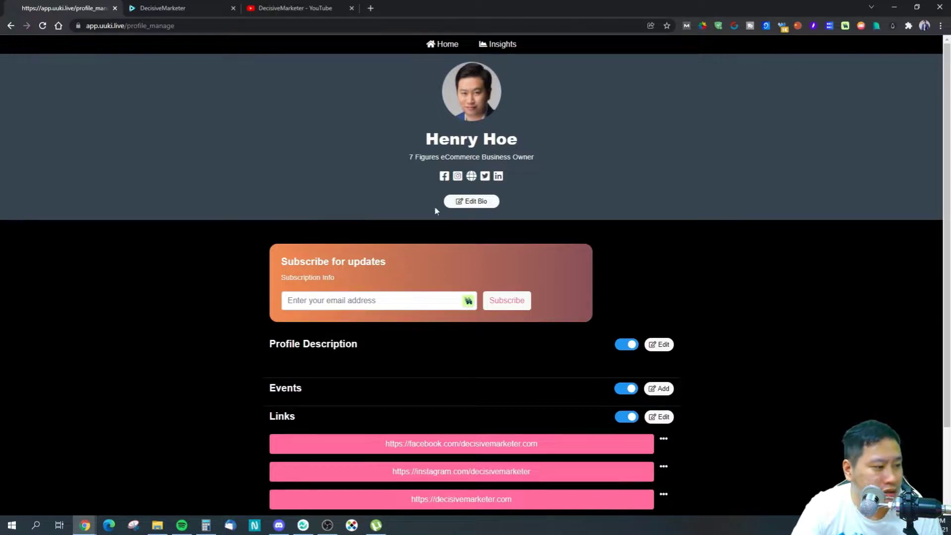
click(14, 25)
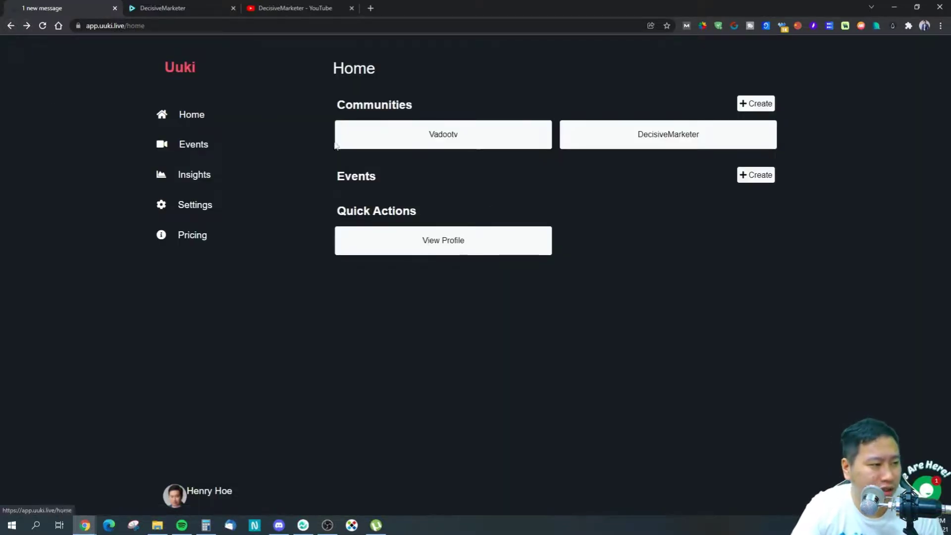
click(194, 149)
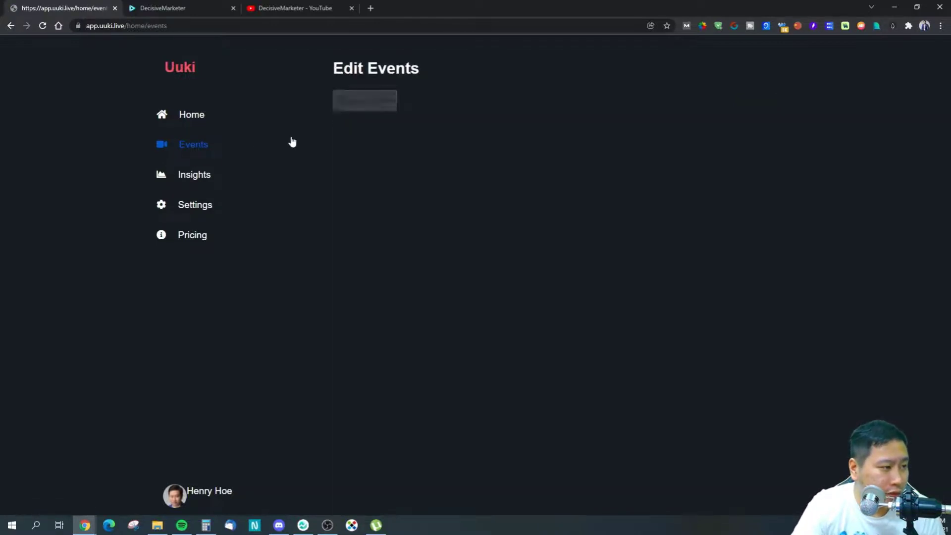
Step: Quick-create and save an event titled 'test' with event link 'test'
click(373, 103)
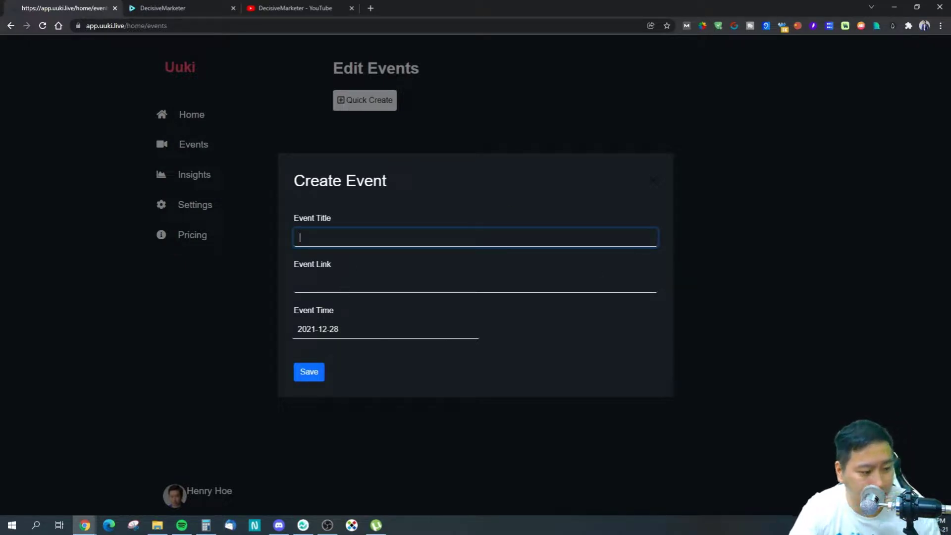
key(Tab)
text(tes)
click(309, 375)
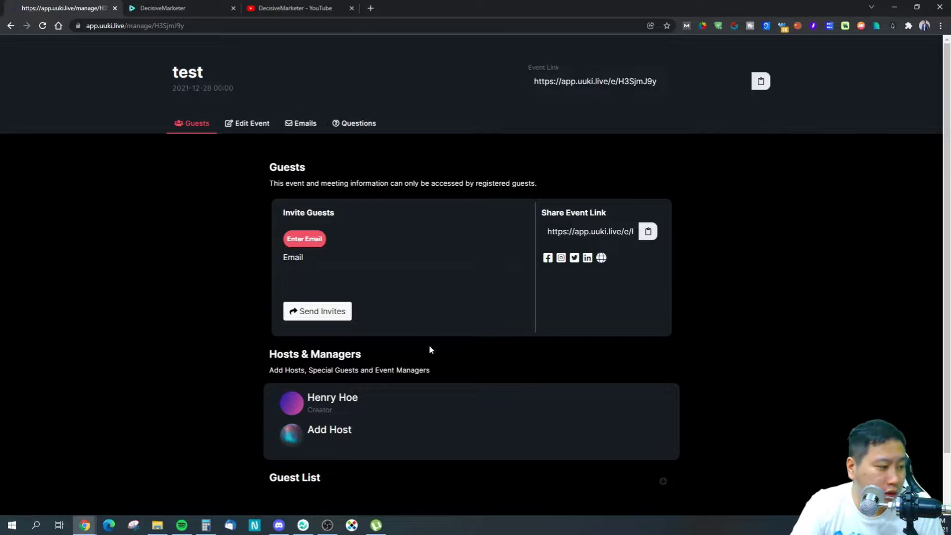
Step: Scroll the test event's Guests tab and inspect its share event link
scroll(429, 344, down, 1)
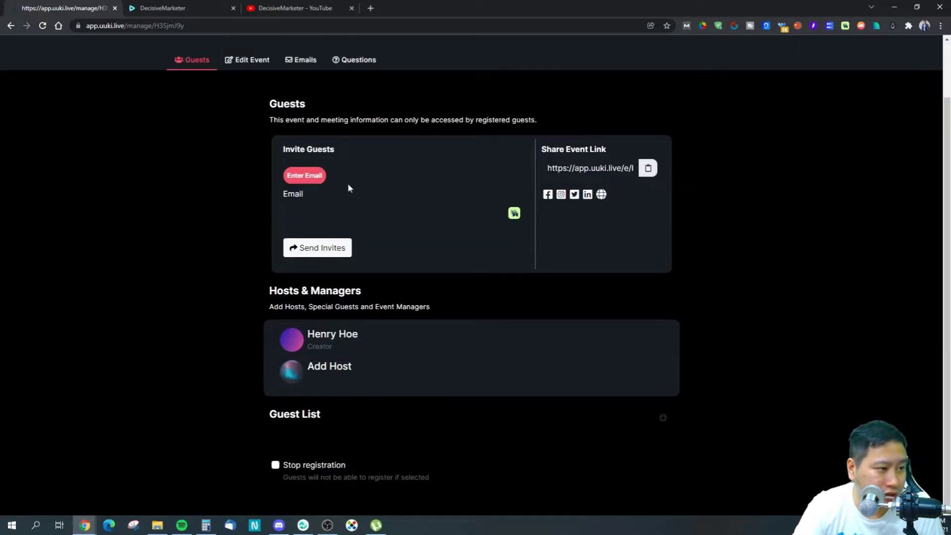
triple_click(604, 168)
click(703, 174)
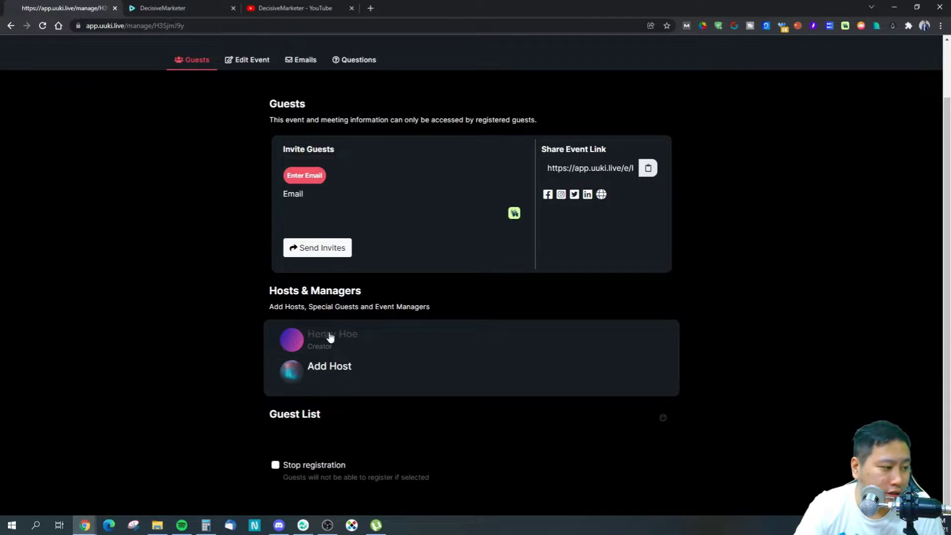
scroll(245, 233, up, 2)
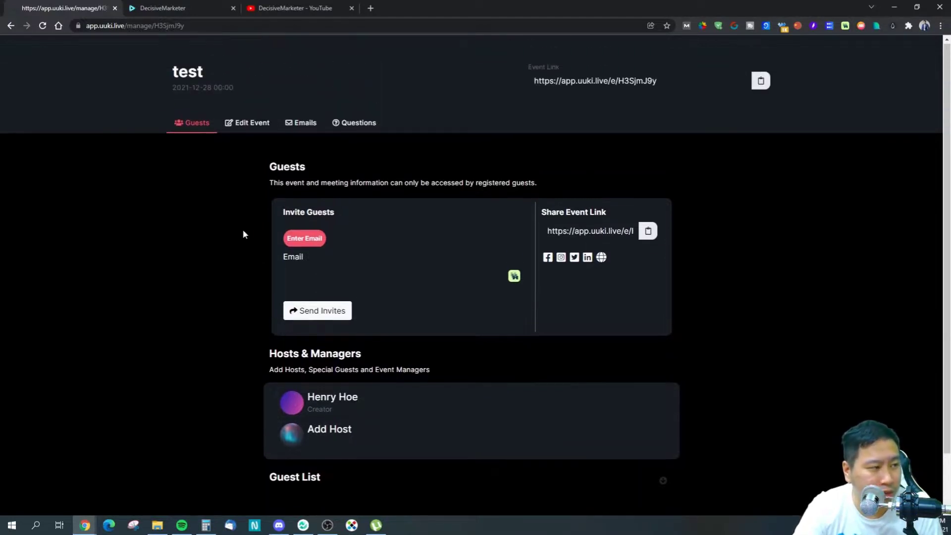
Step: Review the test event's Edit Event, Emails and Questions tabs
click(253, 123)
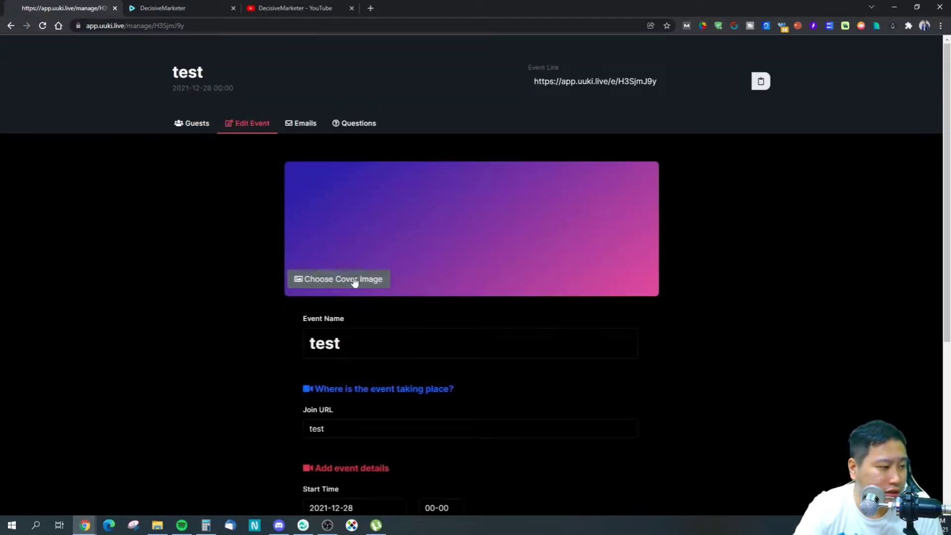
scroll(346, 282, down, 5)
scroll(349, 284, up, 5)
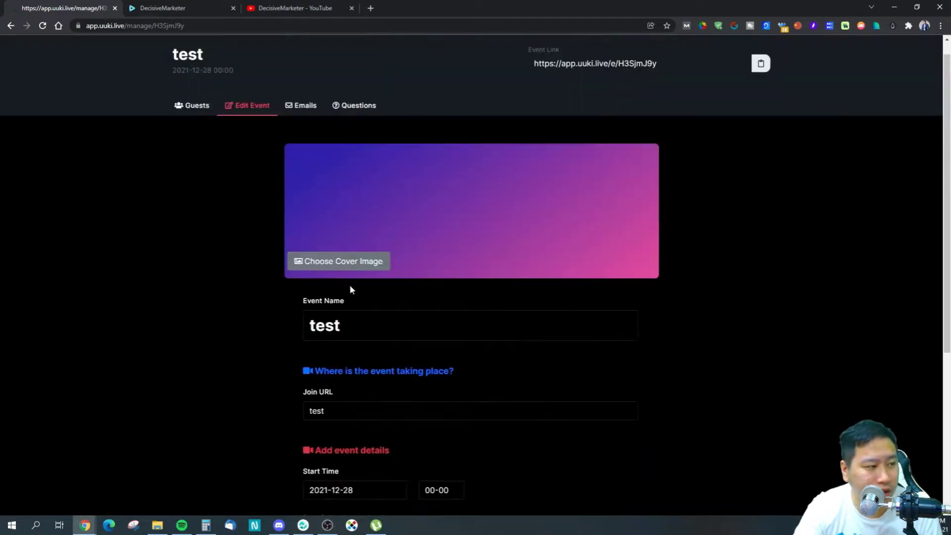
scroll(347, 281, down, 4)
scroll(346, 281, down, 1)
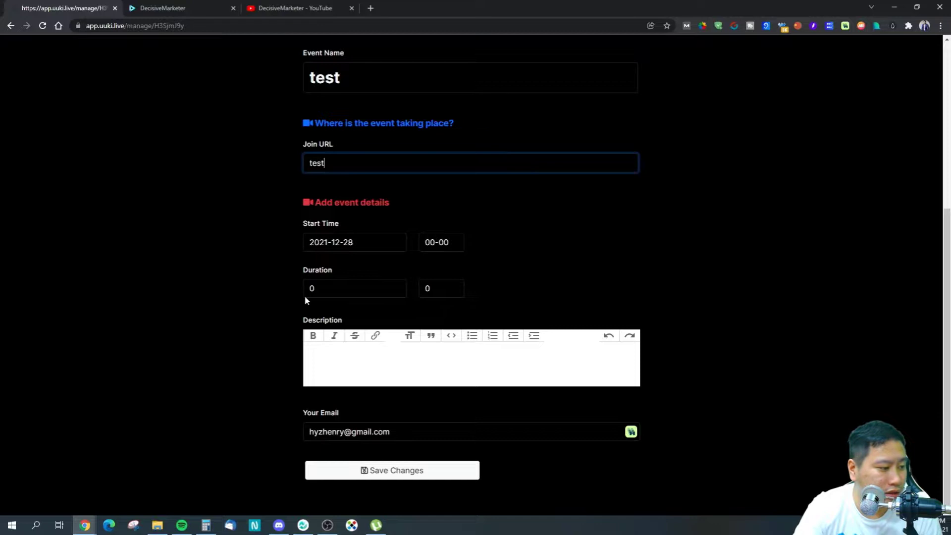
scroll(307, 298, up, 5)
click(298, 124)
click(335, 126)
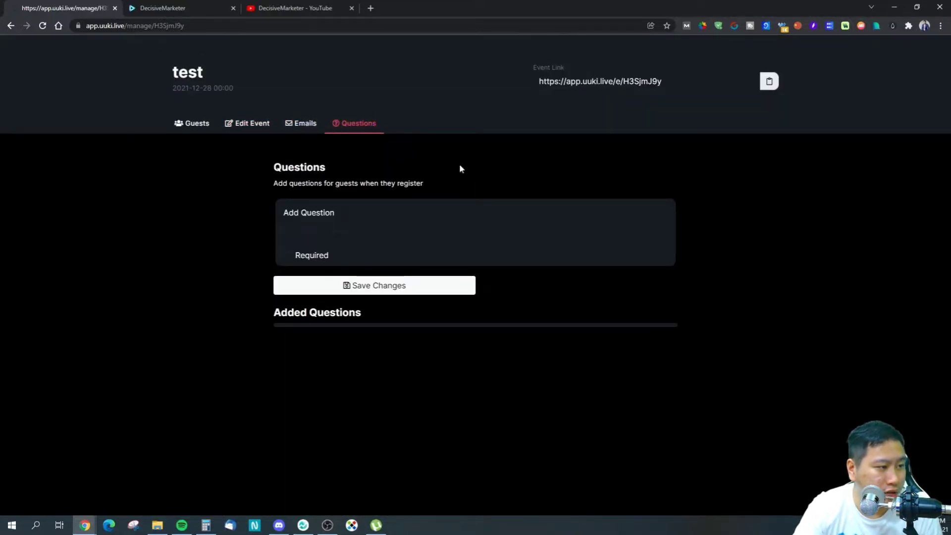
Step: Copy the public event link and get ready to paste it in the second tab
click(765, 84)
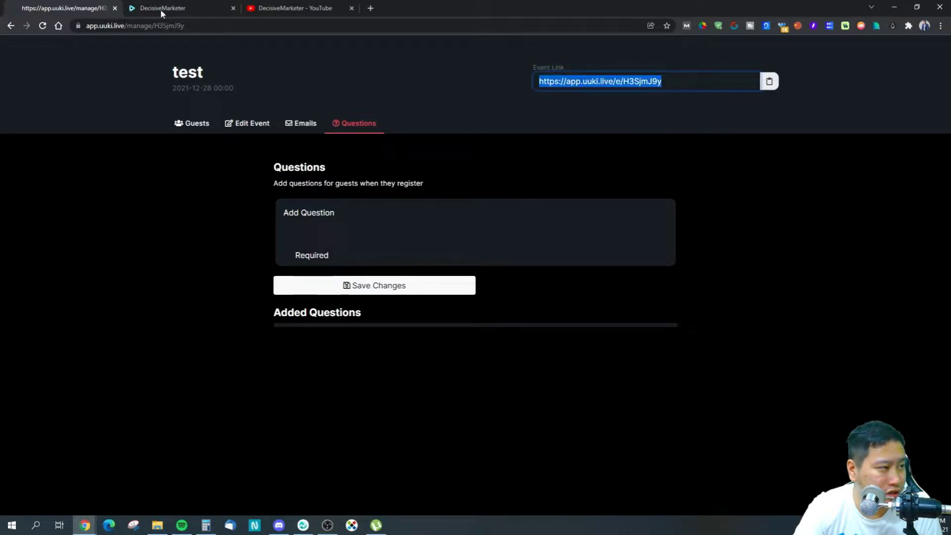
click(192, 10)
right_click(170, 26)
Step: Load the test event's public registration page in the second tab, then return to the Events page
click(204, 119)
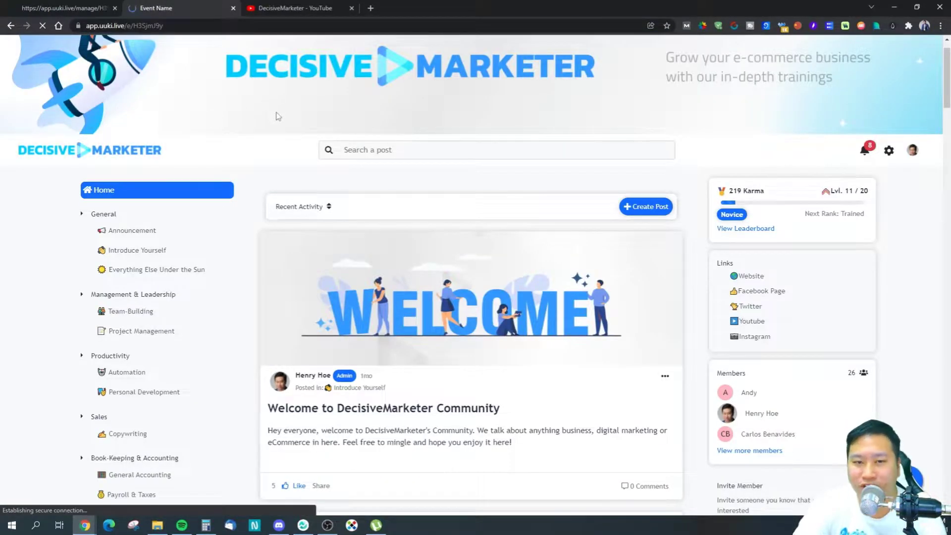
scroll(189, 190, down, 1)
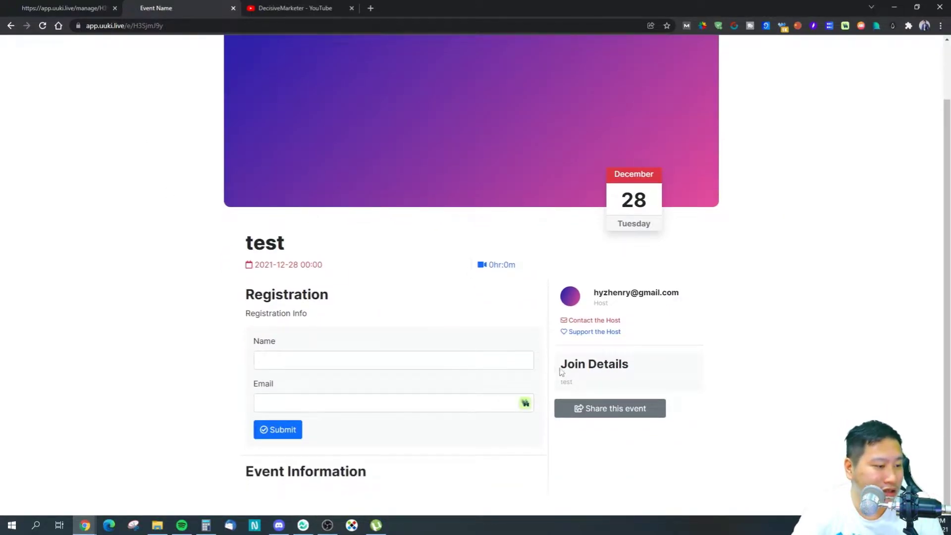
key(ctrl+shift+Tab)
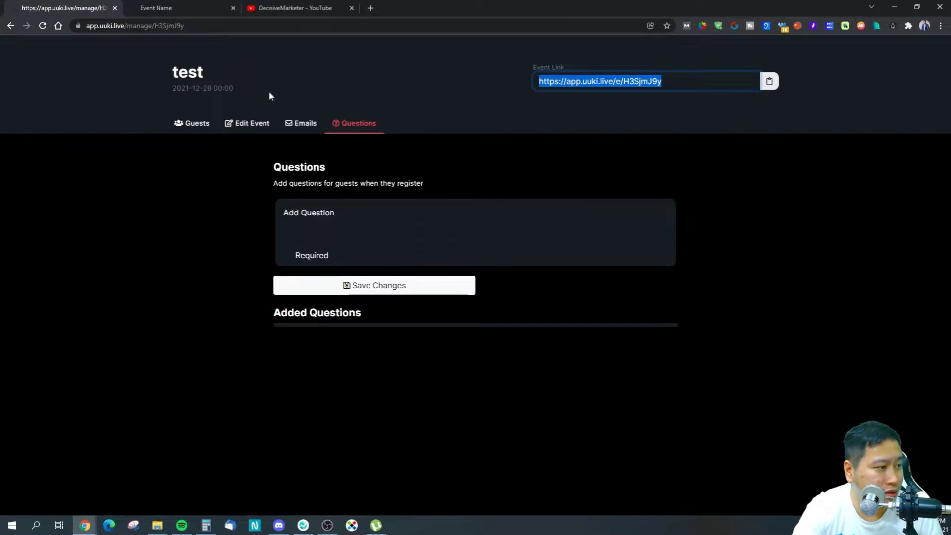
click(196, 123)
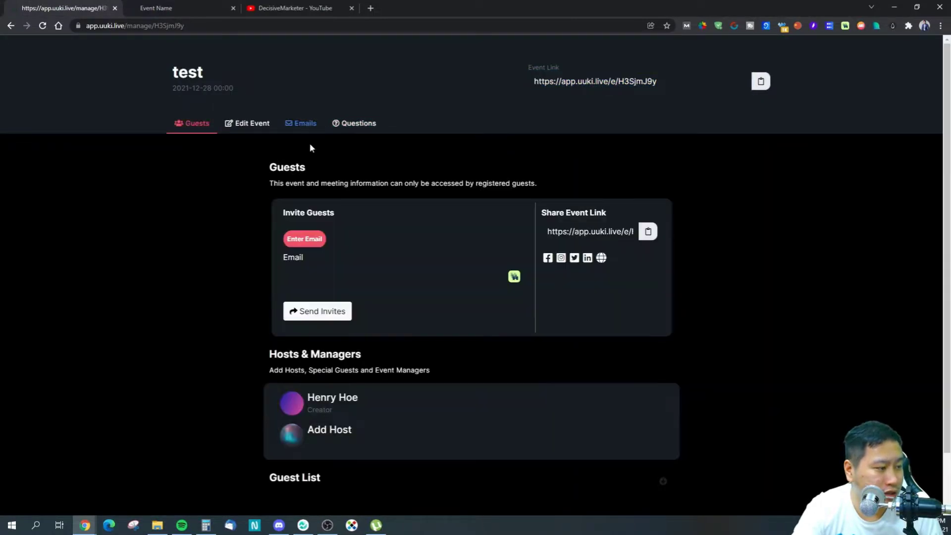
click(196, 6)
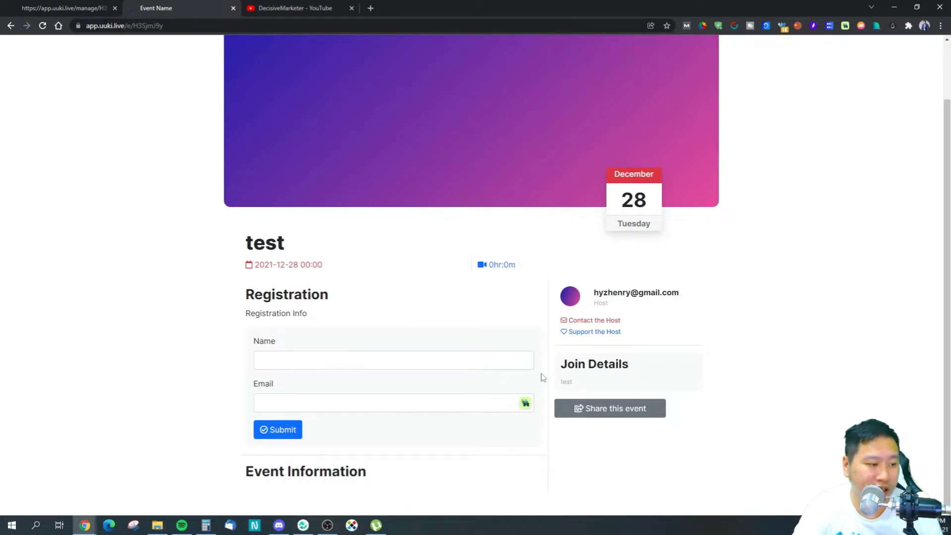
key(ctrl+shift+Tab)
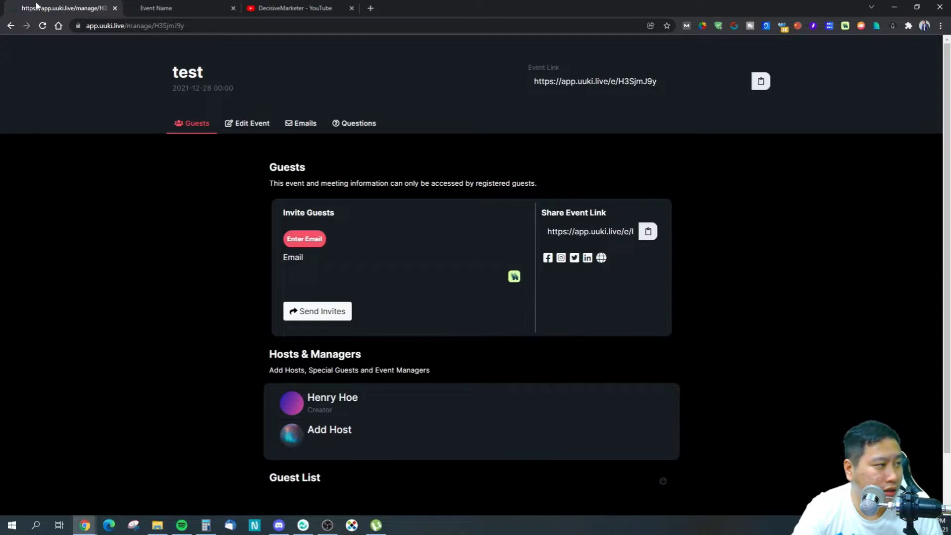
click(11, 29)
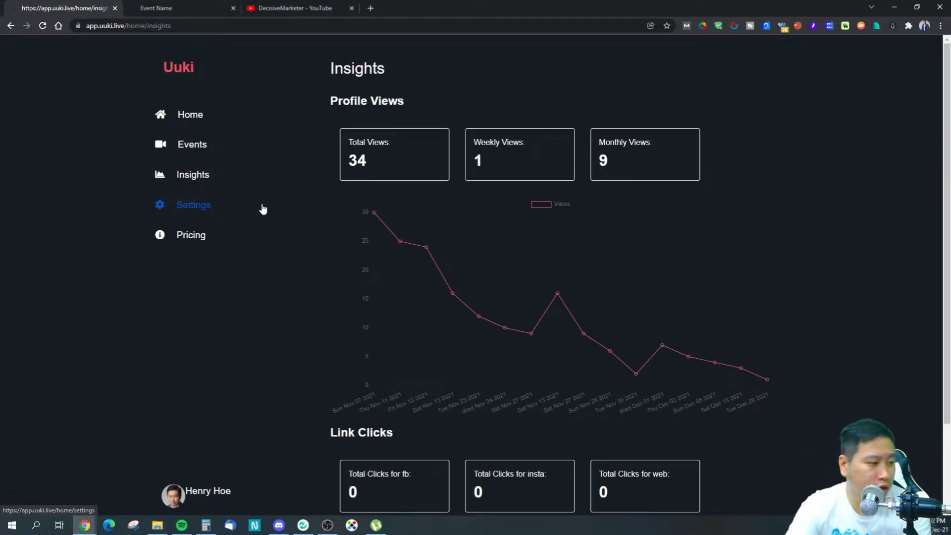
Step: Check Insights (34 total, 1 weekly, 9 monthly profile views; 0 link clicks), then return Home
scroll(450, 403, down, 2)
scroll(472, 385, up, 2)
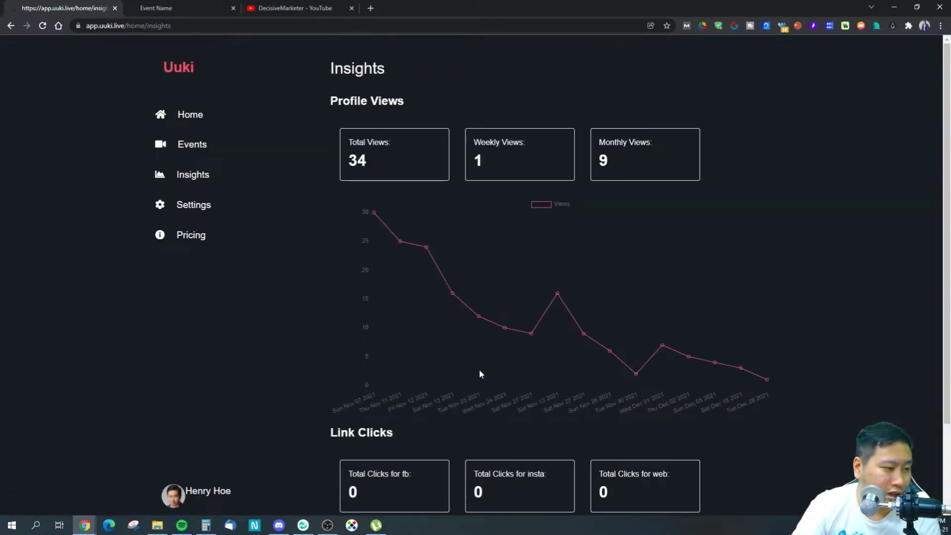
scroll(487, 344, down, 2)
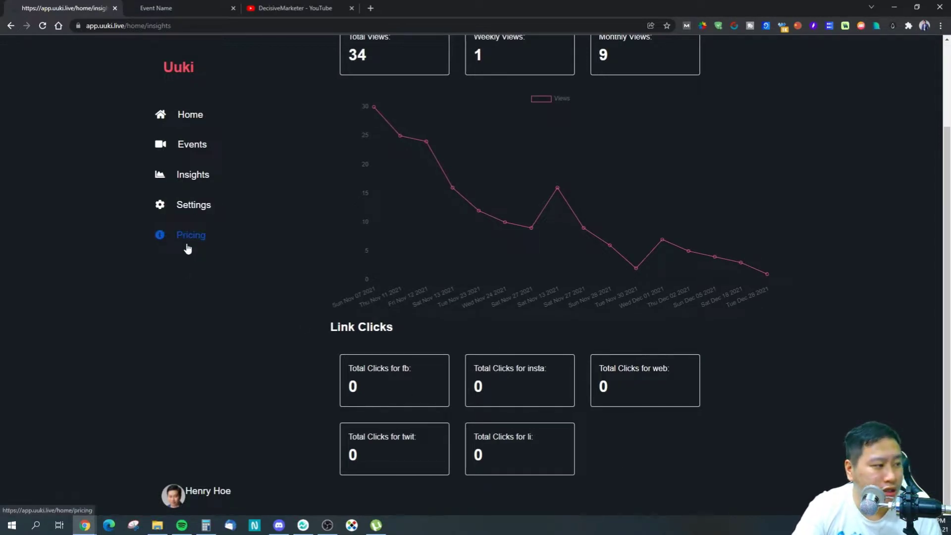
scroll(557, 290, up, 2)
click(181, 113)
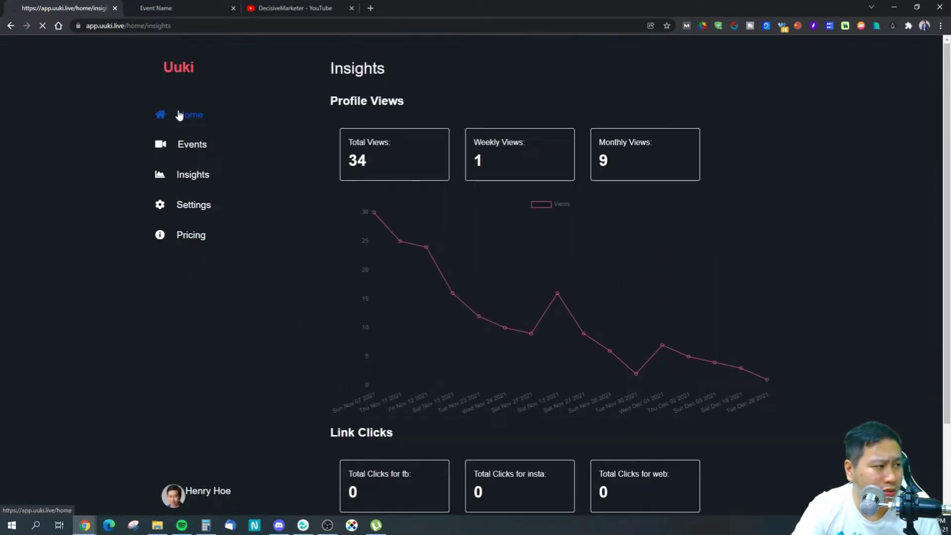